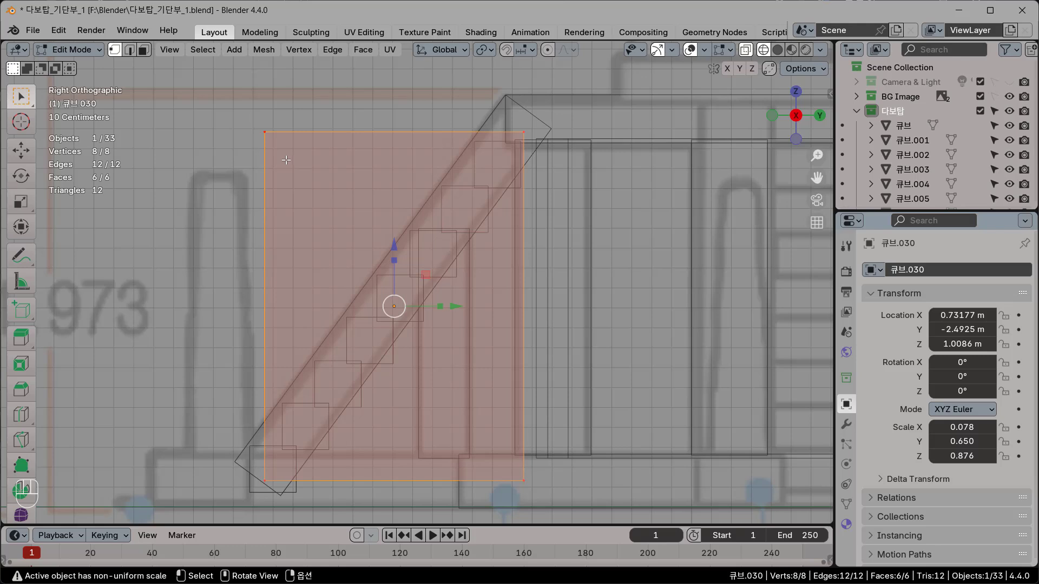
# Step: Isolate the thin rectangular panel beside the stairs in local view, staying in Edit Mode
pyautogui.press('Tab')
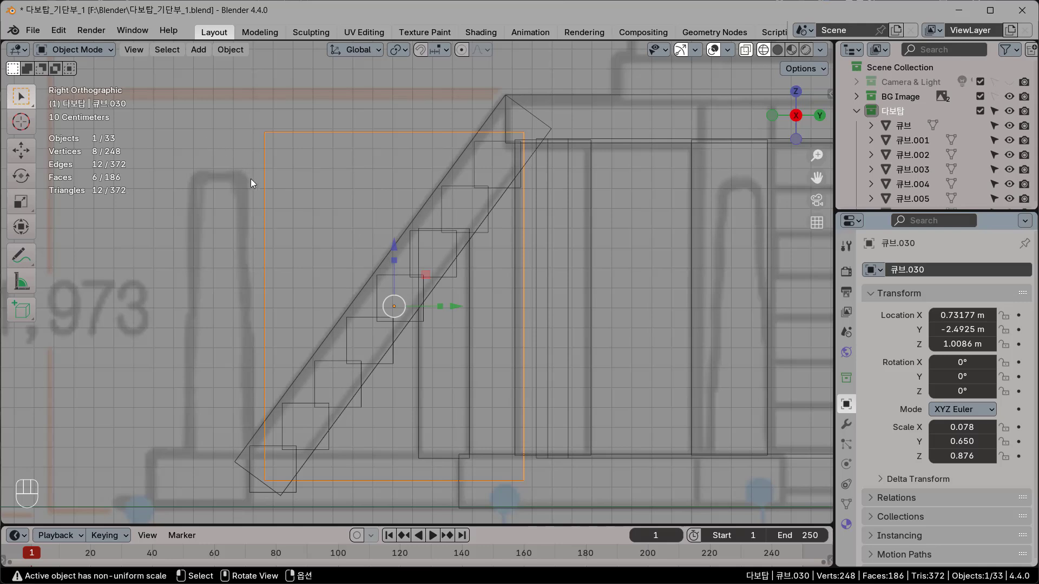
pyautogui.press('Tab')
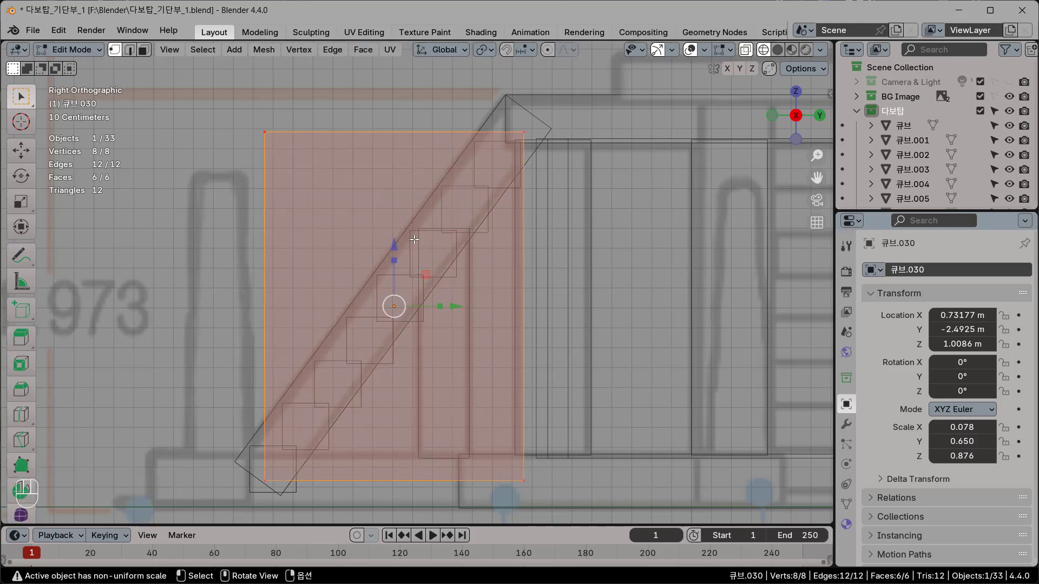
pyautogui.moveTo(426, 232); pyautogui.dragTo(516, 145, button='middle')
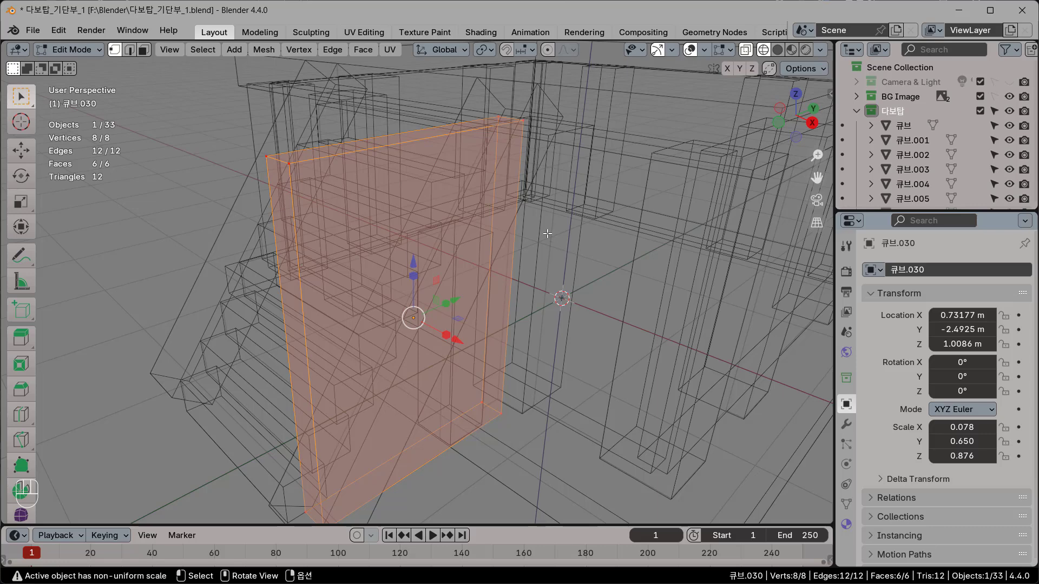
pyautogui.press('KP_Divide')
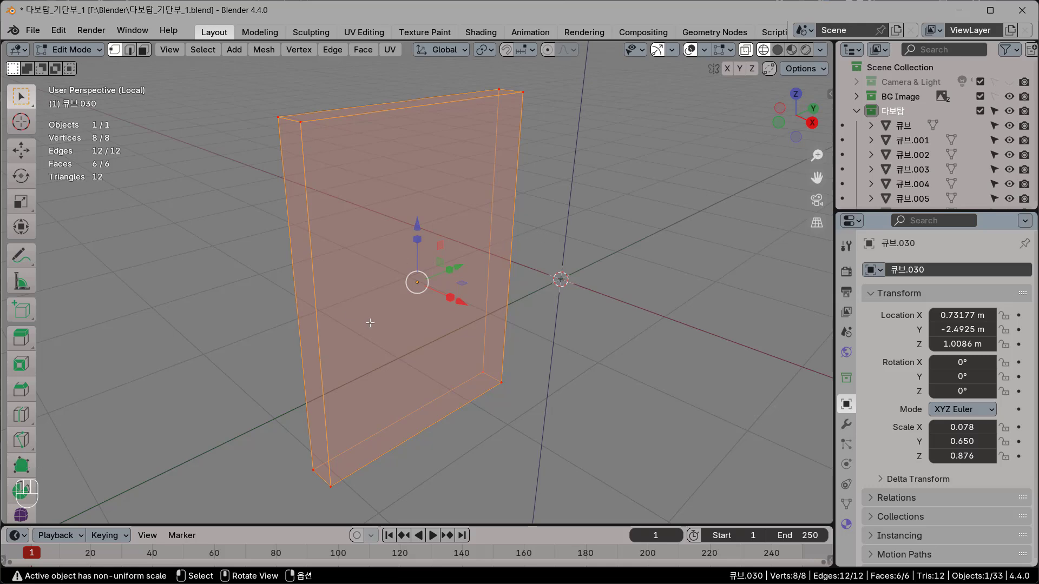
pyautogui.press('KP_Divide')
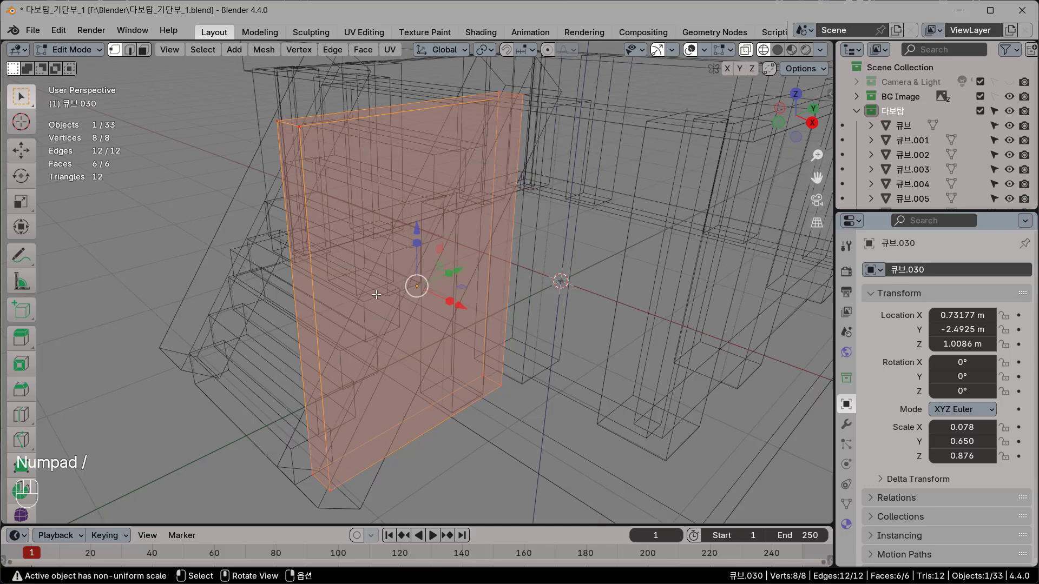
pyautogui.press('KP_Divide')
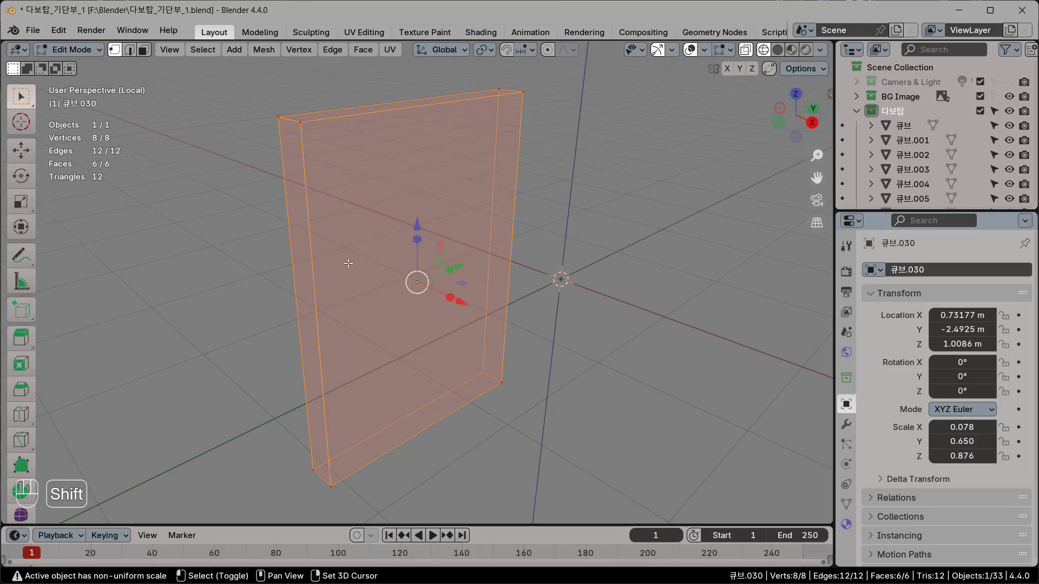
pyautogui.keyDown('shift'); pyautogui.moveTo(348, 260); pyautogui.dragTo(401, 288, button='middle'); pyautogui.keyUp('shift')
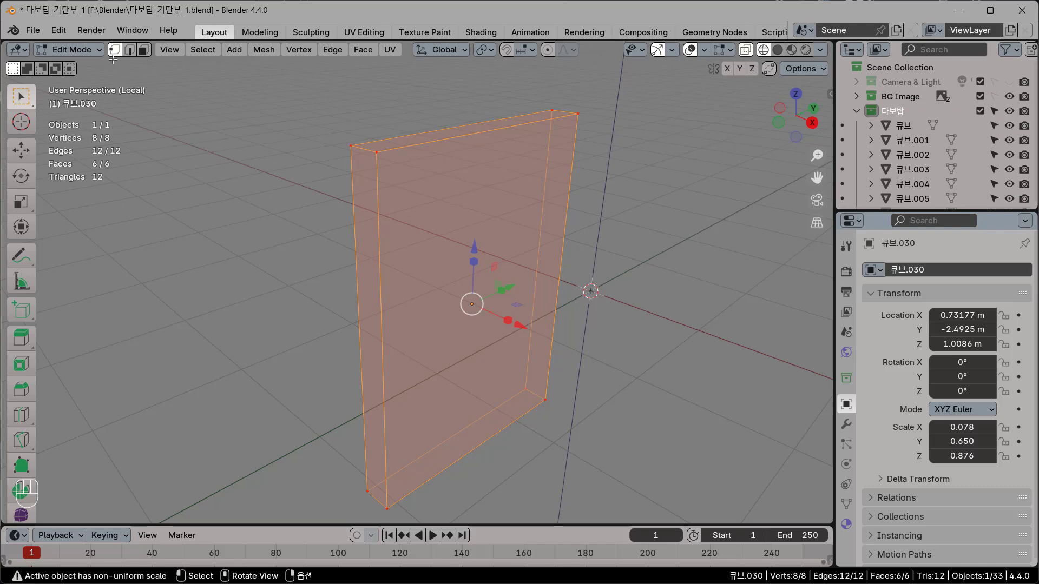
# Step: Try the face and edge selection modes on the panel and return to vertex selection
pyautogui.click(144, 50)
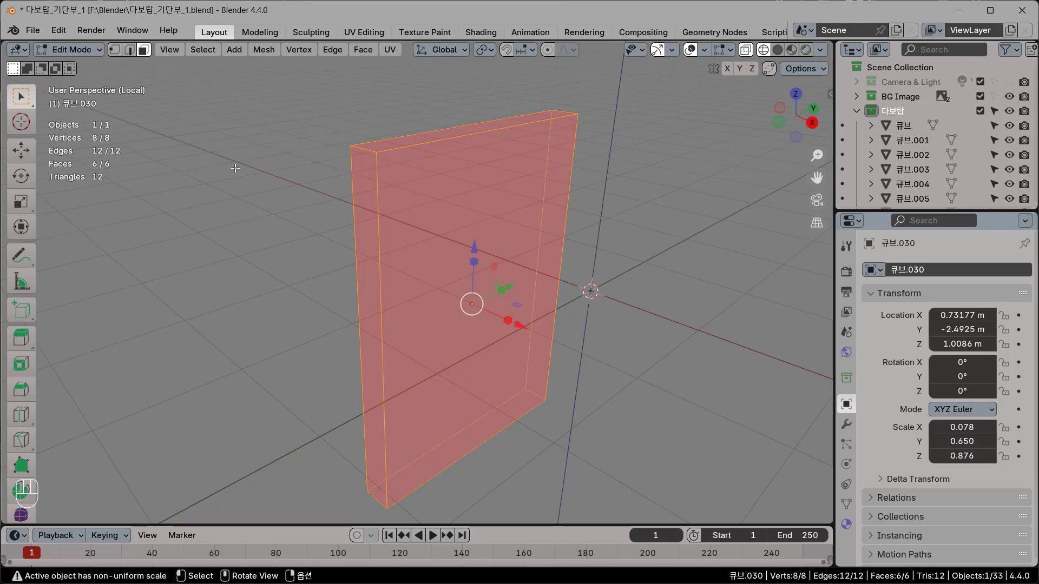
pyautogui.click(115, 52)
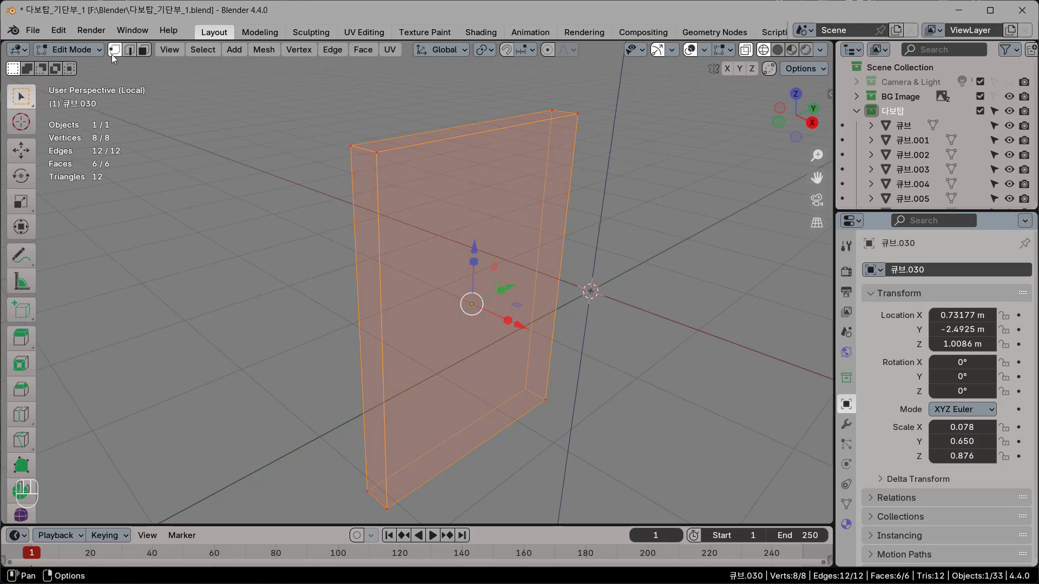
pyautogui.click(130, 50)
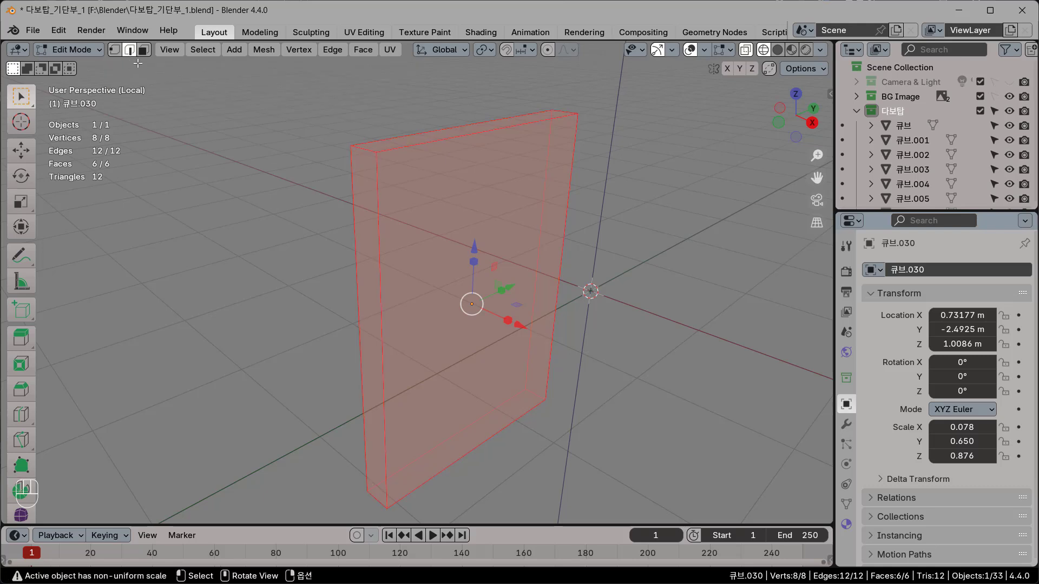
pyautogui.click(143, 52)
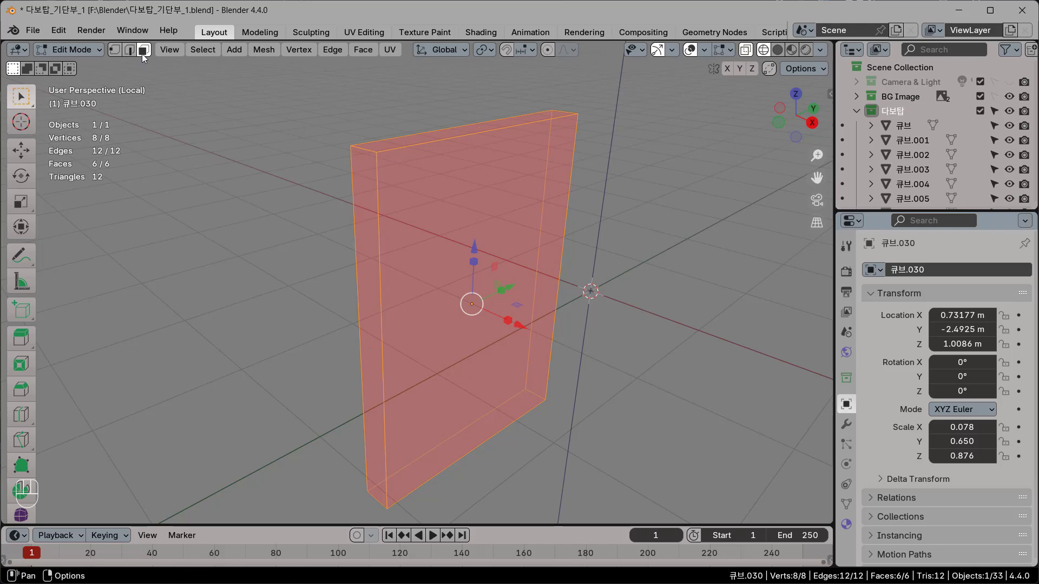
pyautogui.click(110, 50)
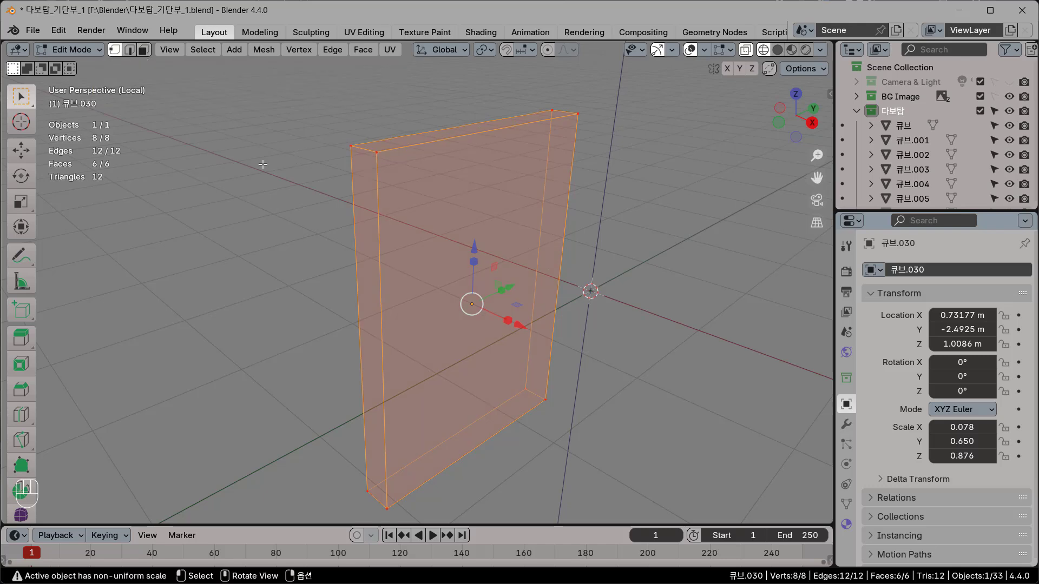
# Step: Try moving the panel's upper outer pair of vertices along Y in both directions, undoing each move
pyautogui.moveTo(294, 123); pyautogui.dragTo(428, 221)
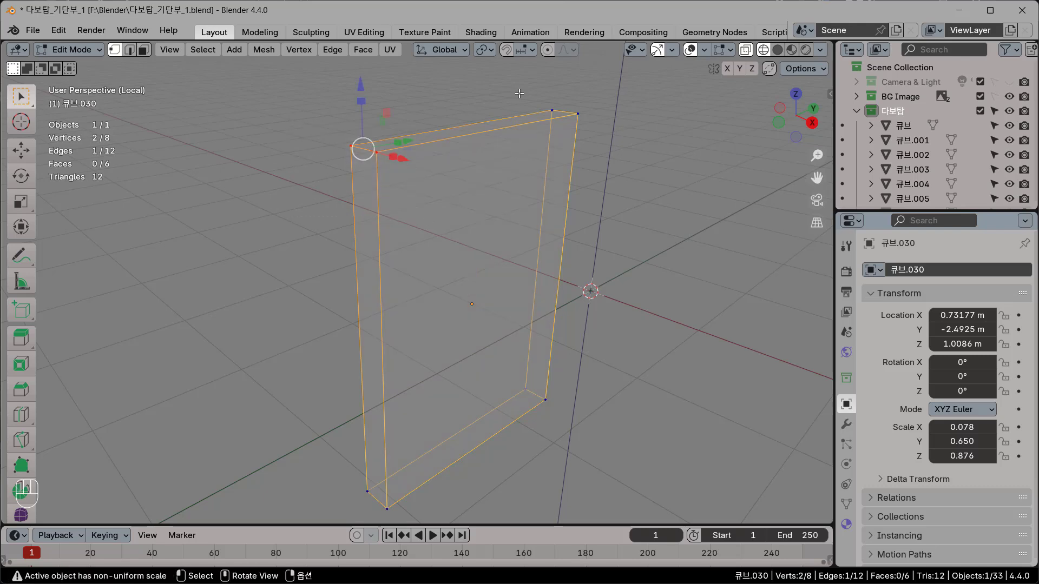
pyautogui.moveTo(319, 117); pyautogui.dragTo(381, 163)
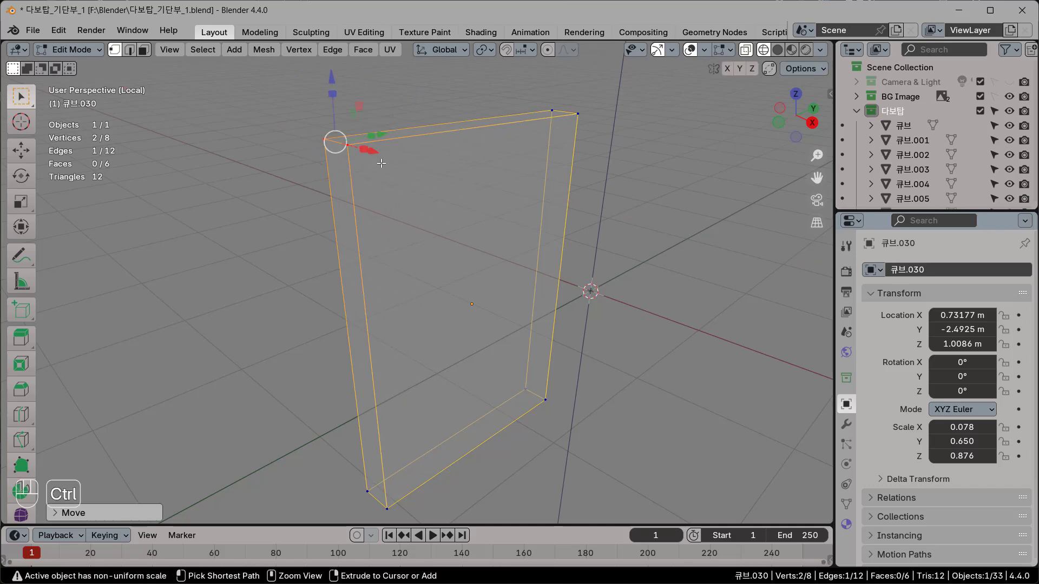
pyautogui.hotkey('ctrl', 'z')
pyautogui.moveTo(459, 200); pyautogui.dragTo(419, 210, button='middle')
pyautogui.moveTo(380, 166); pyautogui.dragTo(481, 184)
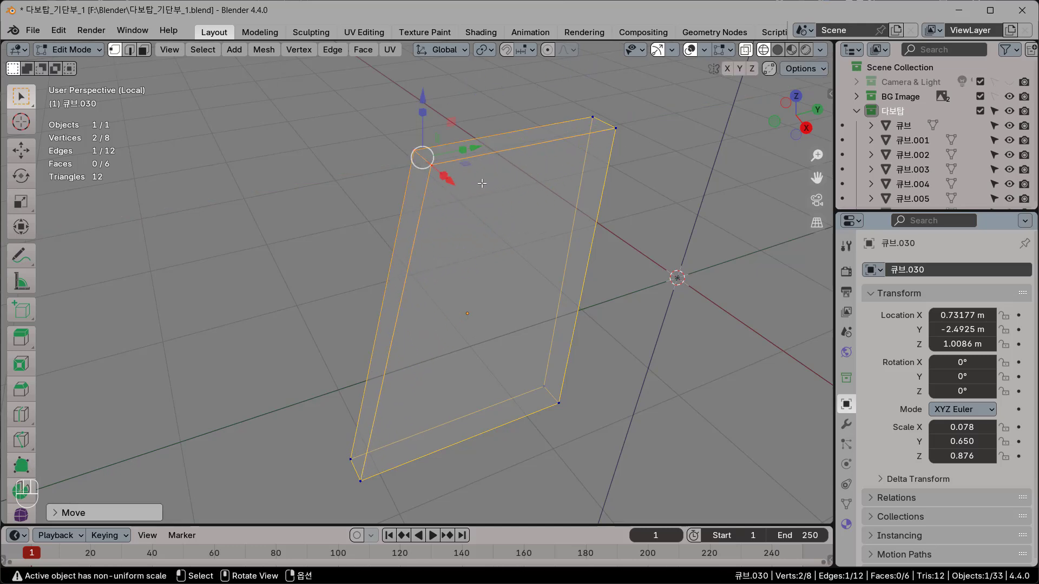
pyautogui.hotkey('ctrl', 'z')
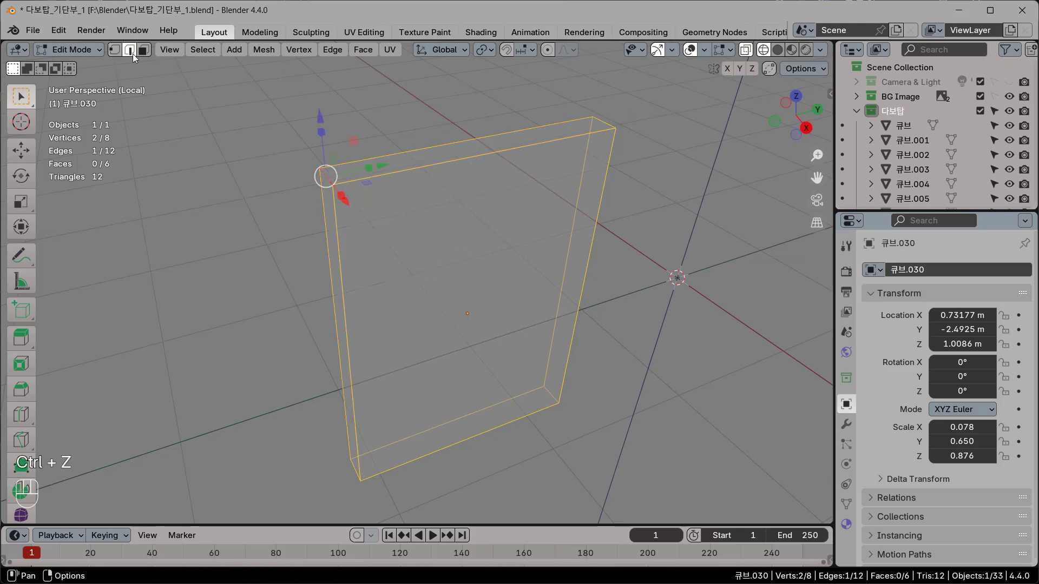
# Step: Try moving the same upper outer edge along Y in edge selection mode, and undo it
pyautogui.moveTo(269, 131); pyautogui.dragTo(358, 224)
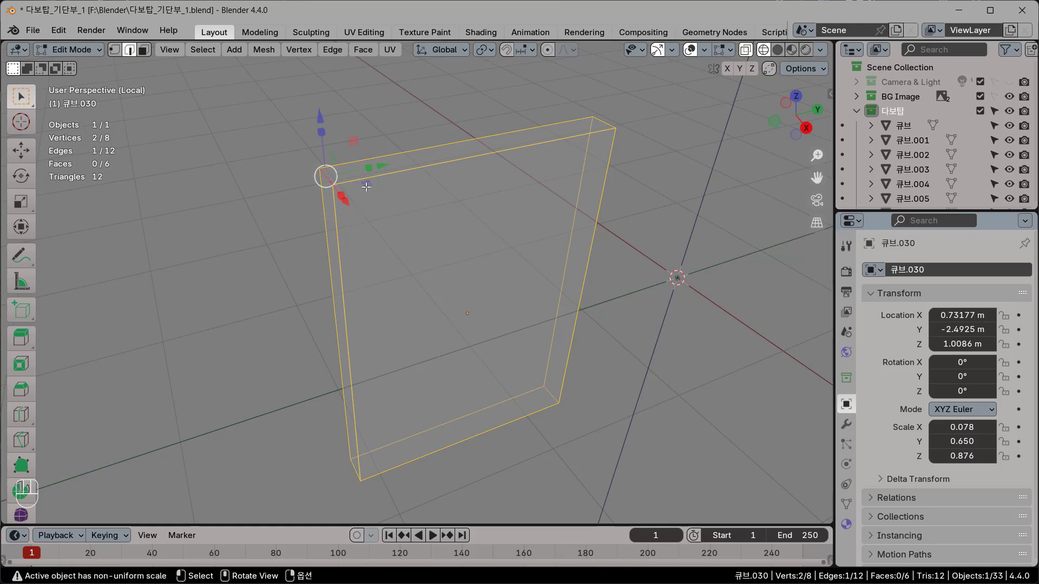
pyautogui.moveTo(383, 168); pyautogui.dragTo(486, 178)
pyautogui.hotkey('ctrl', 'z')
# Step: Try shifting the panel's top face along X in face selection mode, and undo it
pyautogui.click(142, 51)
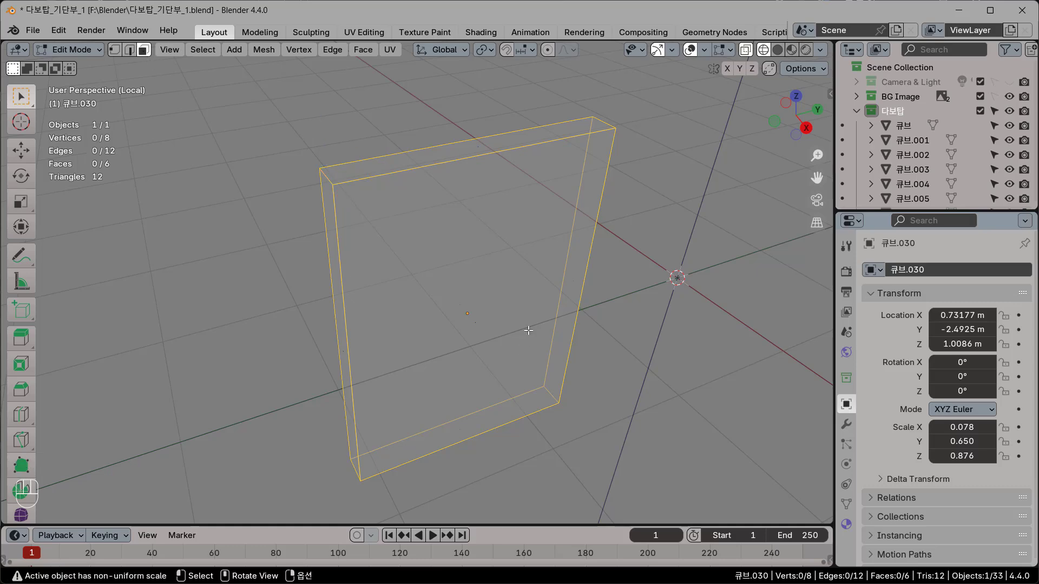
pyautogui.moveTo(352, 237); pyautogui.dragTo(412, 183, button='middle')
pyautogui.moveTo(333, 73); pyautogui.dragTo(610, 197)
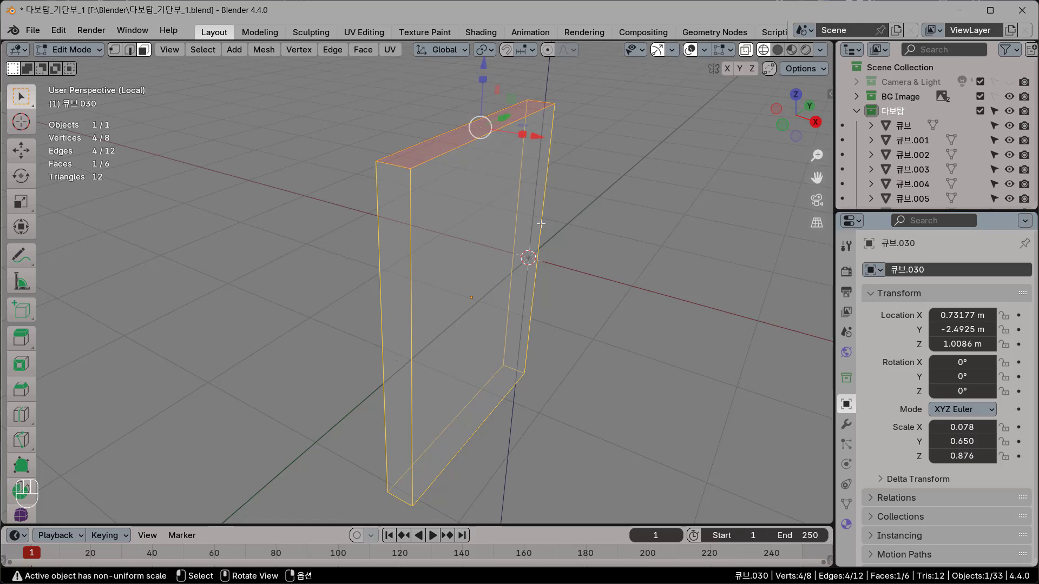
pyautogui.moveTo(543, 138); pyautogui.dragTo(498, 157)
pyautogui.hotkey('ctrl', 'z')
# Step: Select the panel's two upper outer vertices and move them along Y close to the opposite upper edge, forming a triangular wedge
pyautogui.click(115, 50)
pyautogui.moveTo(326, 117); pyautogui.dragTo(448, 212)
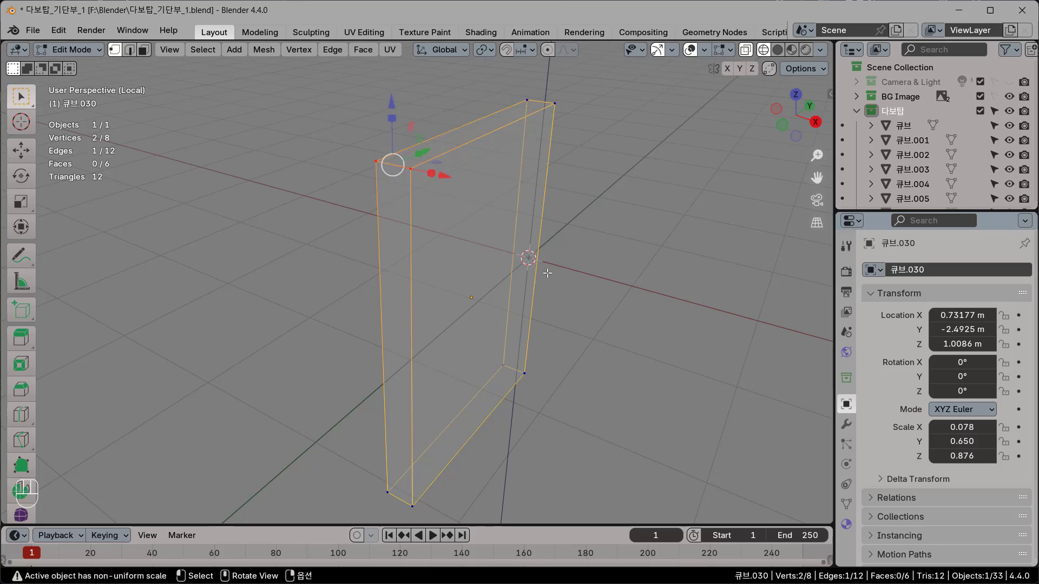
pyautogui.moveTo(547, 273); pyautogui.dragTo(397, 168, button='middle')
pyautogui.press('g')
pyautogui.press('y')
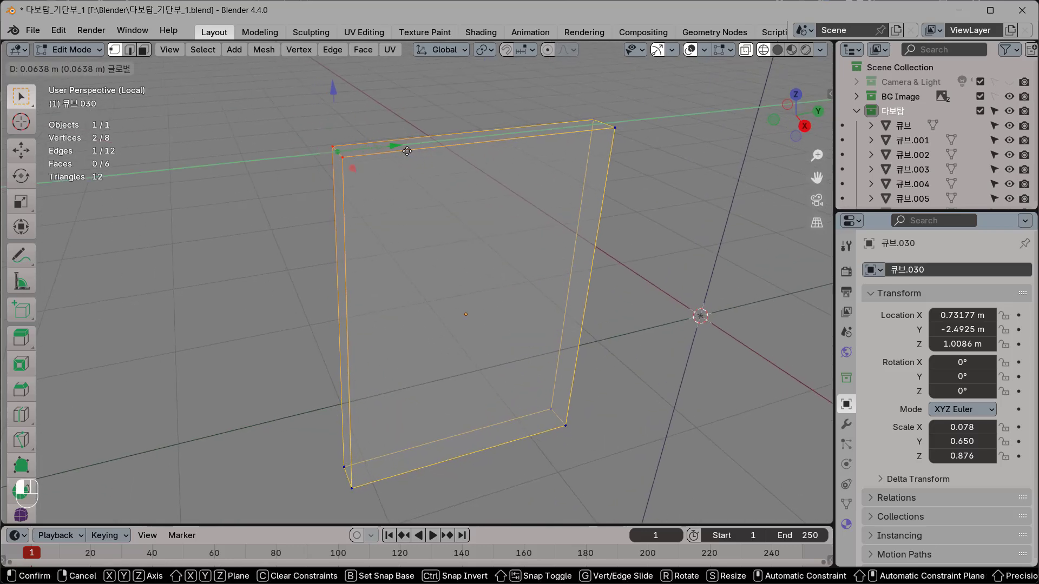
pyautogui.click(652, 170)
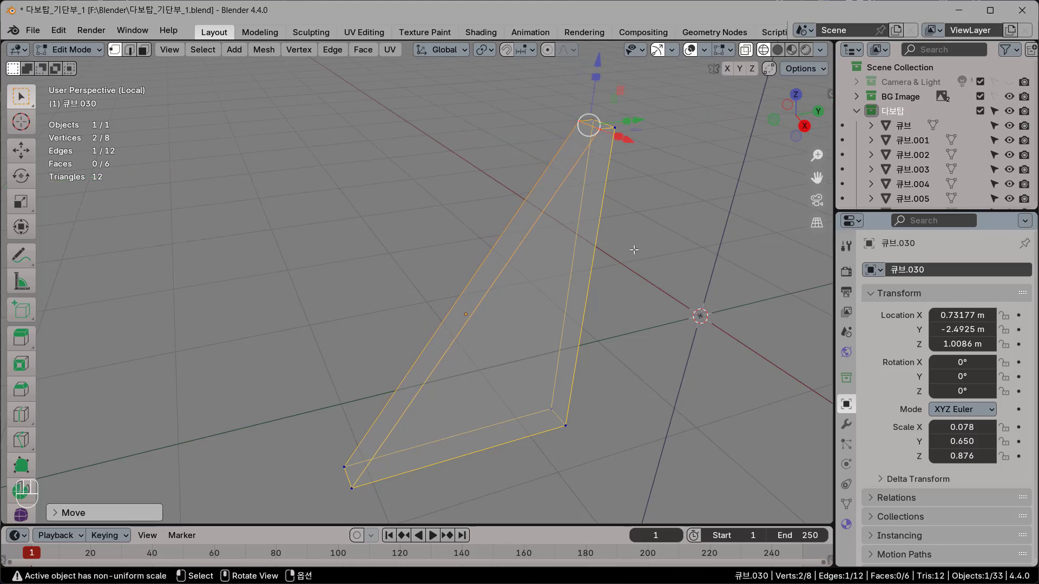
# Step: Restore the full scene in right view, nudge the wedge's upper edge slightly further along Y, and return to Object Mode
pyautogui.press('KP_Divide')
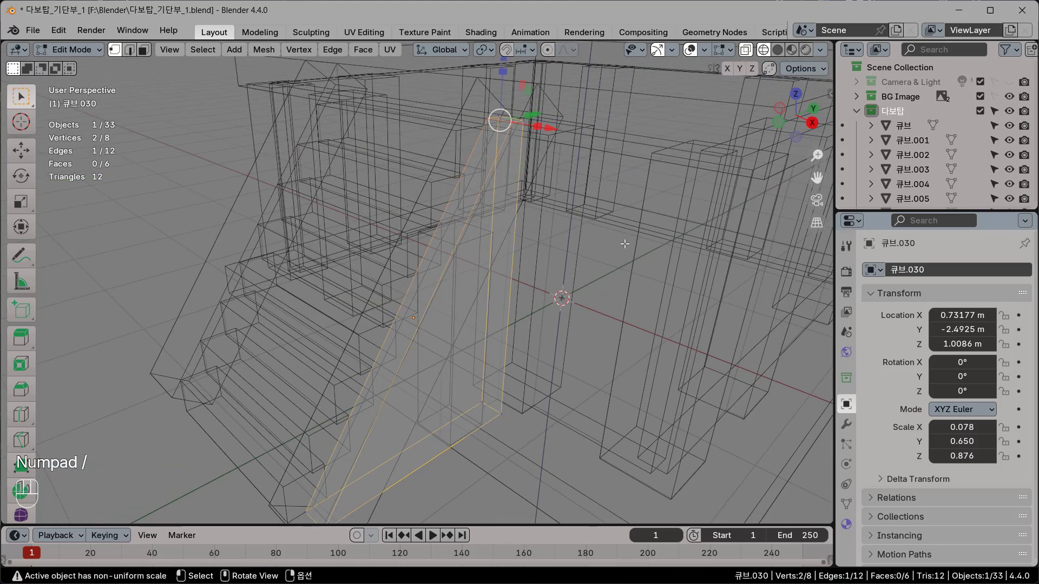
pyautogui.press('KP_3')
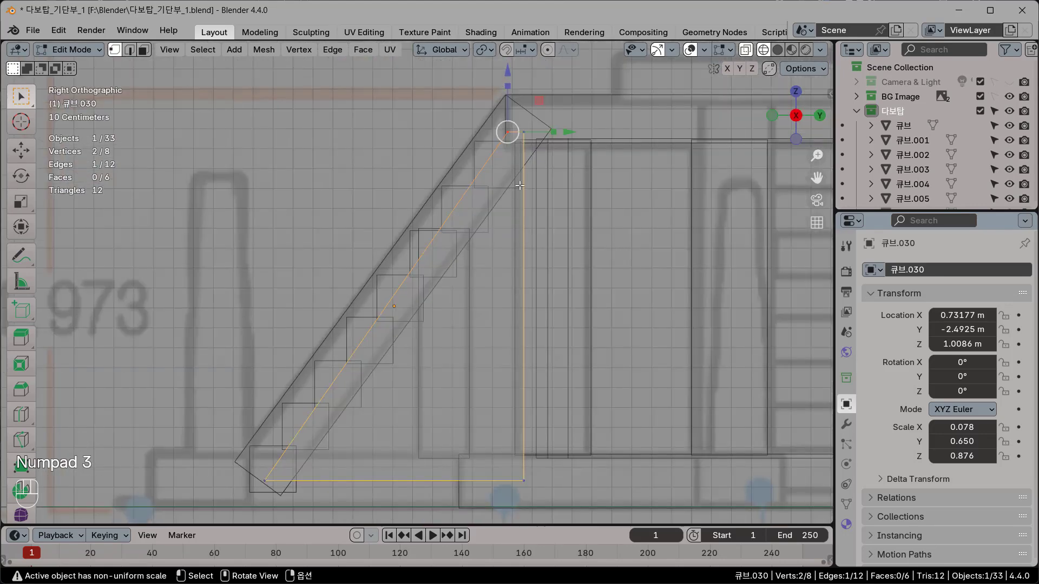
pyautogui.moveTo(568, 132)
pyautogui.mouseDown()
pyautogui.moveTo(483, 134)
pyautogui.moveTo(572, 149)
pyautogui.mouseUp()
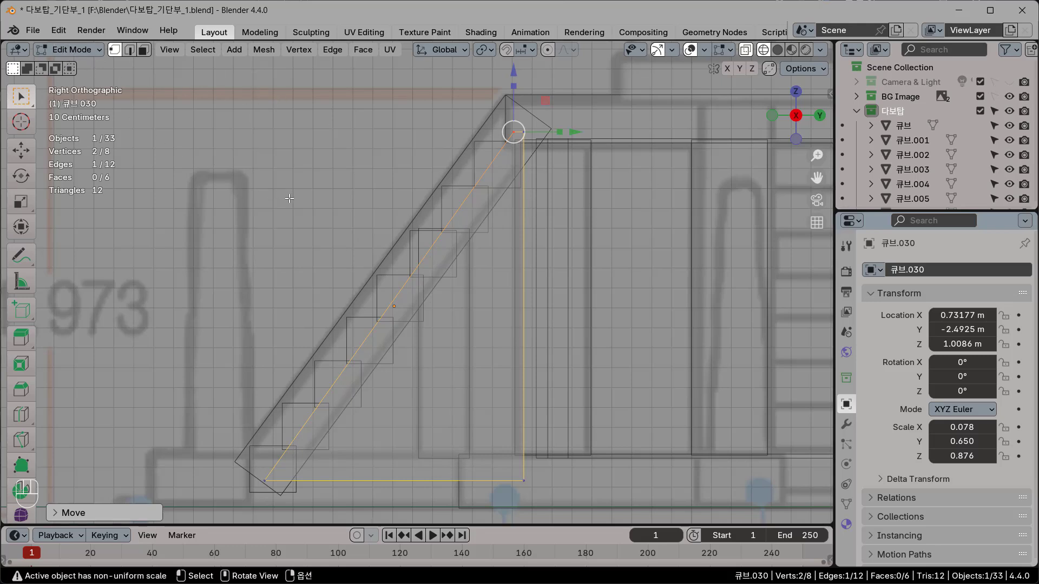
pyautogui.press('Tab')
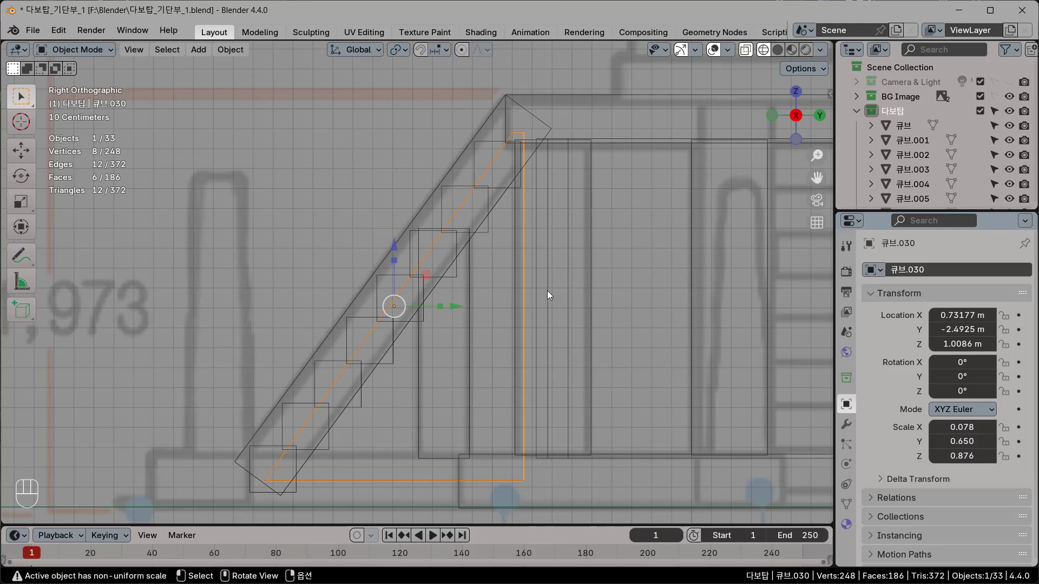
# Step: Examine how the wedge fits beneath the stair railing in solid shading, and select the wedge
pyautogui.moveTo(523, 247)
pyautogui.mouseDown(button='middle')
pyautogui.moveTo(498, 255)
pyautogui.moveTo(551, 275)
pyautogui.mouseUp(button='middle')
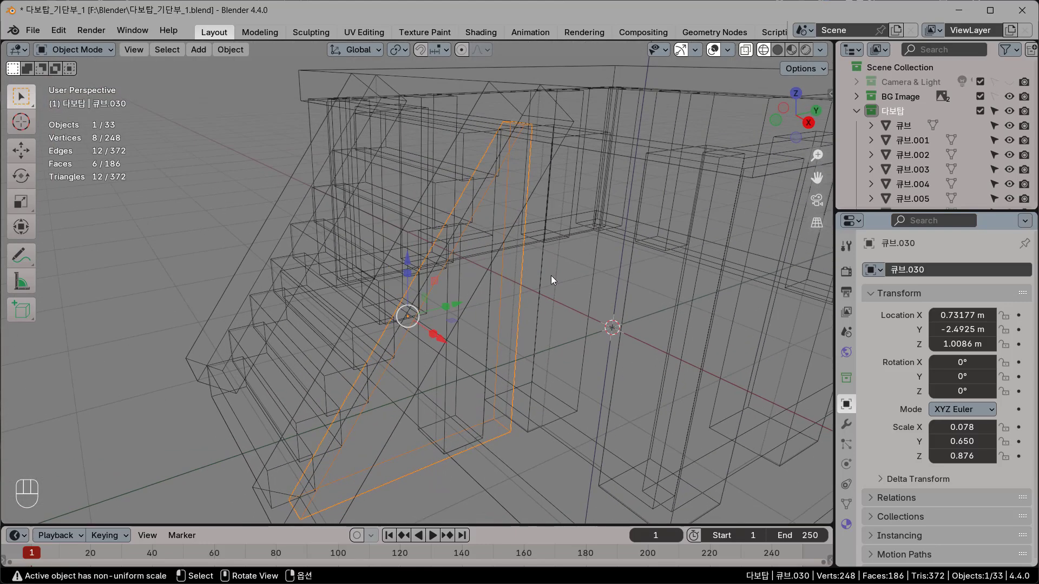
pyautogui.hotkey('shift', 'z')
pyautogui.scroll(-4, 546, 279)
pyautogui.moveTo(504, 351); pyautogui.dragTo(527, 331, button='middle')
pyautogui.click(485, 471)
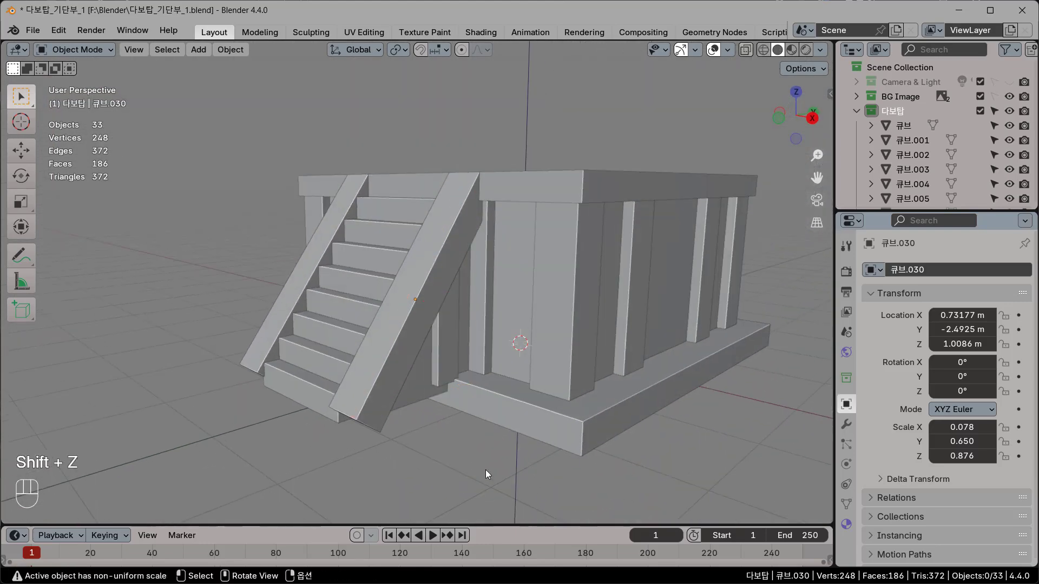
pyautogui.moveTo(486, 471); pyautogui.dragTo(509, 430, button='middle')
pyautogui.click(427, 348)
# Step: In wireframe front view, duplicate the short post beneath the railing along X to the other side of the stairs, at about X -0.754 m
pyautogui.press('KP_1')
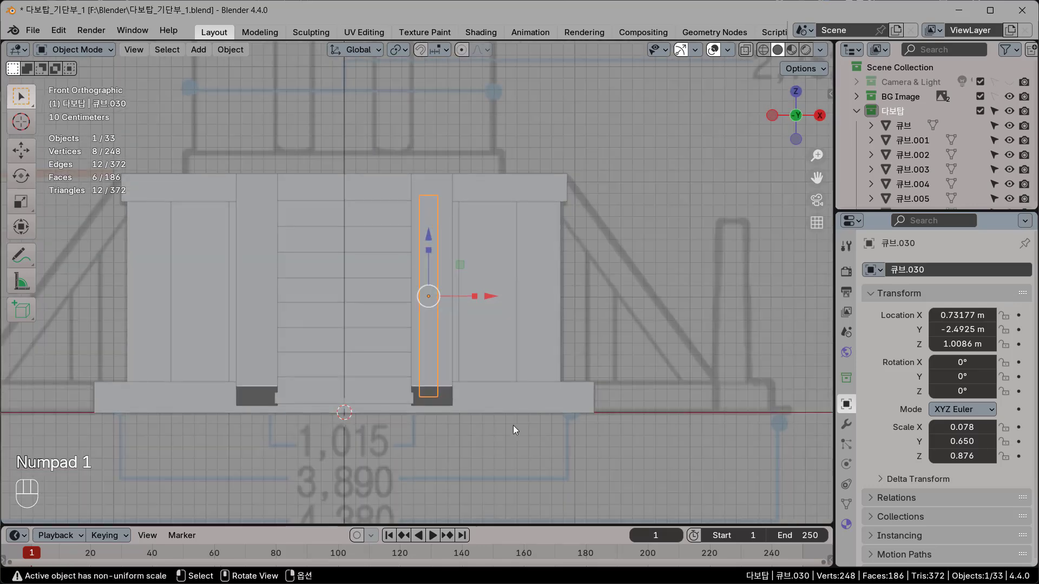
pyautogui.hotkey('shift', 'z')
pyautogui.keyDown('shift'); pyautogui.moveTo(478, 413); pyautogui.dragTo(555, 379, button='middle'); pyautogui.keyUp('shift')
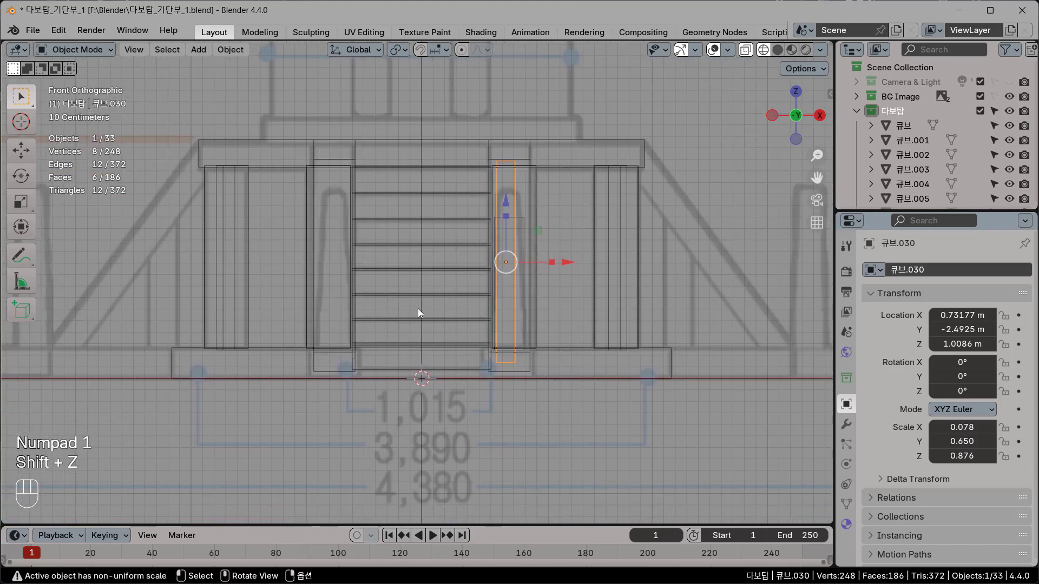
pyautogui.scroll(3, 419, 307)
pyautogui.keyDown('shift'); pyautogui.moveTo(487, 263); pyautogui.dragTo(489, 313, button='middle'); pyautogui.keyUp('shift')
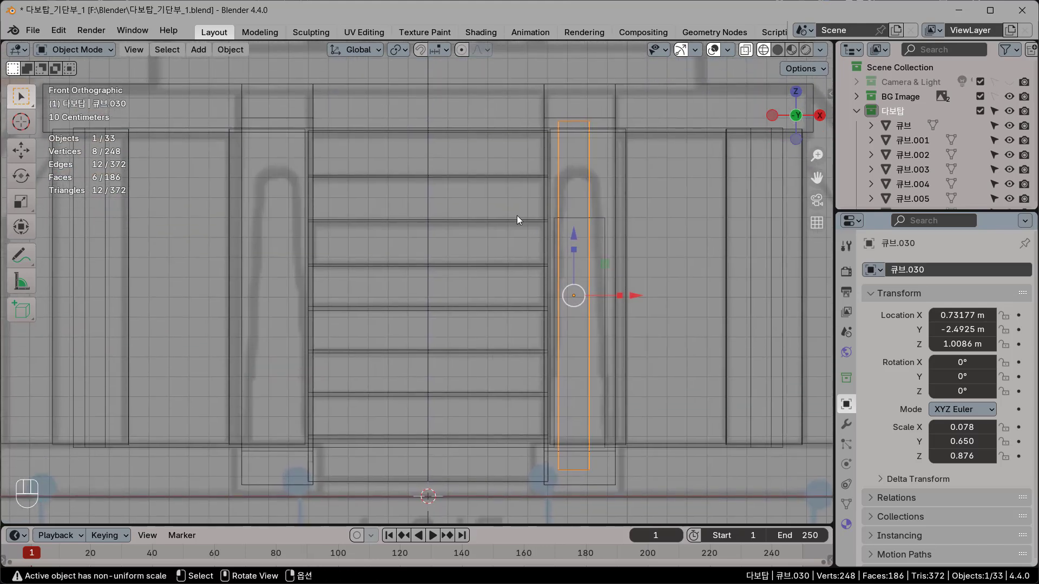
pyautogui.click(603, 224)
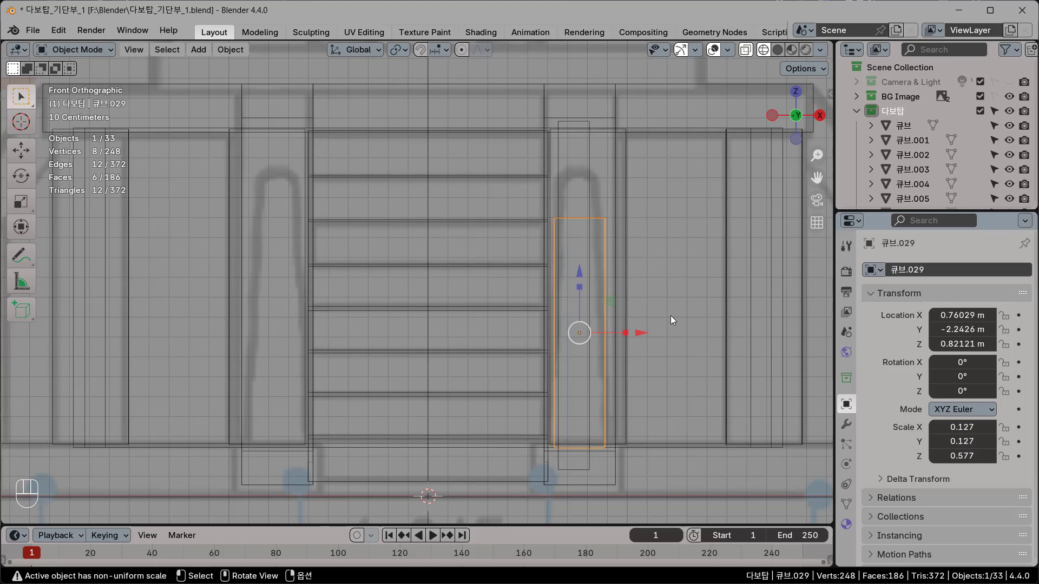
pyautogui.scroll(1, 596, 348)
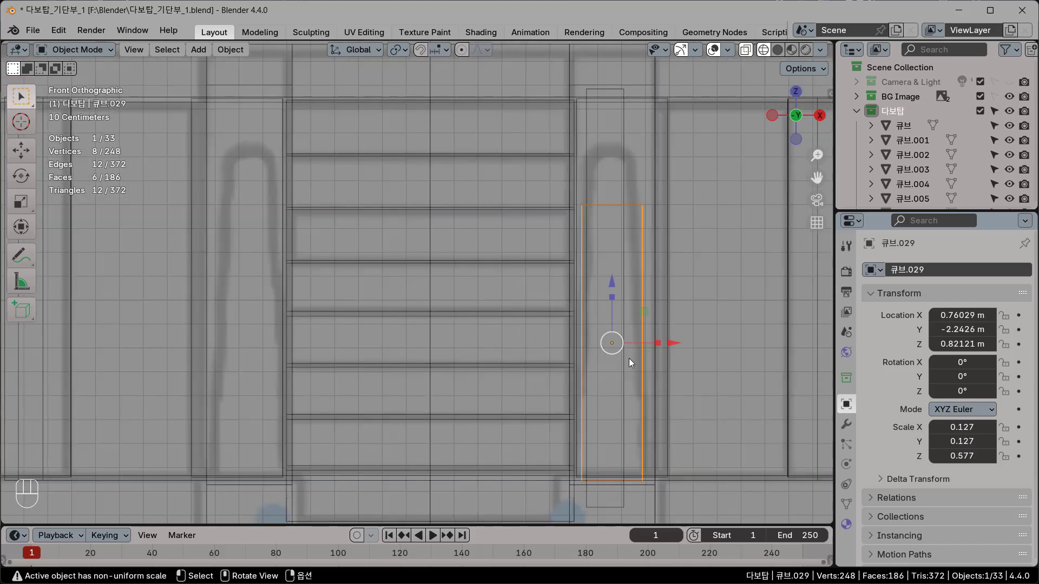
pyautogui.hotkey('shift', 'd')
pyautogui.press('x')
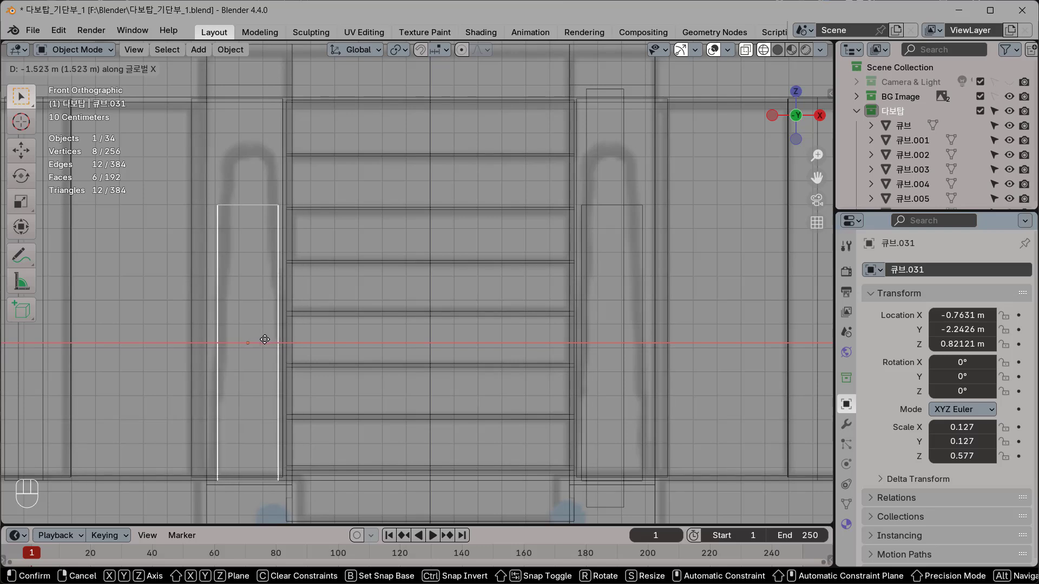
pyautogui.click(267, 340)
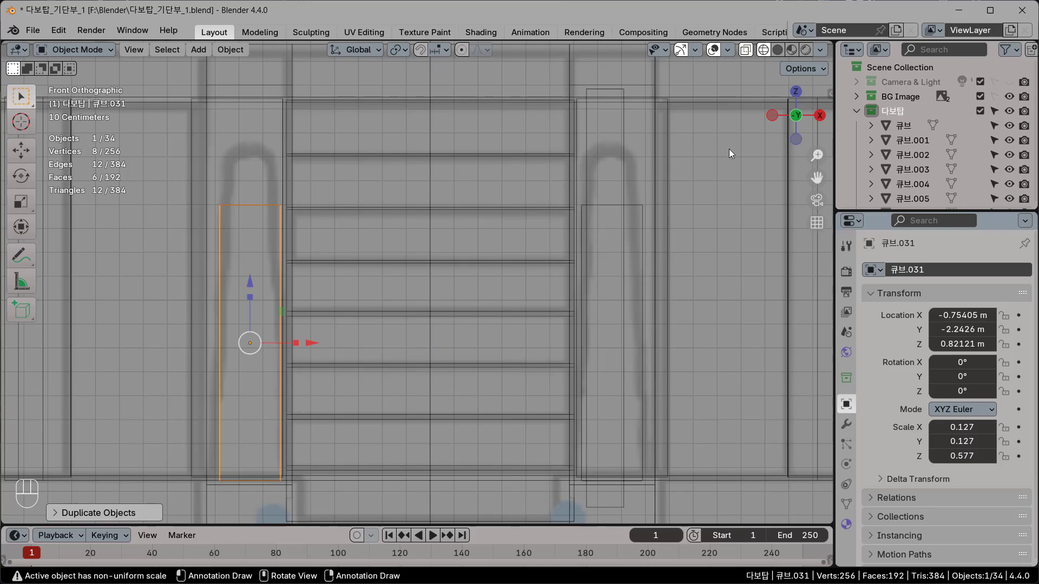
# Step: Duplicate the tall, narrow side wedge along X to the other side of the stairs, at about X -0.742 m
pyautogui.click(624, 137)
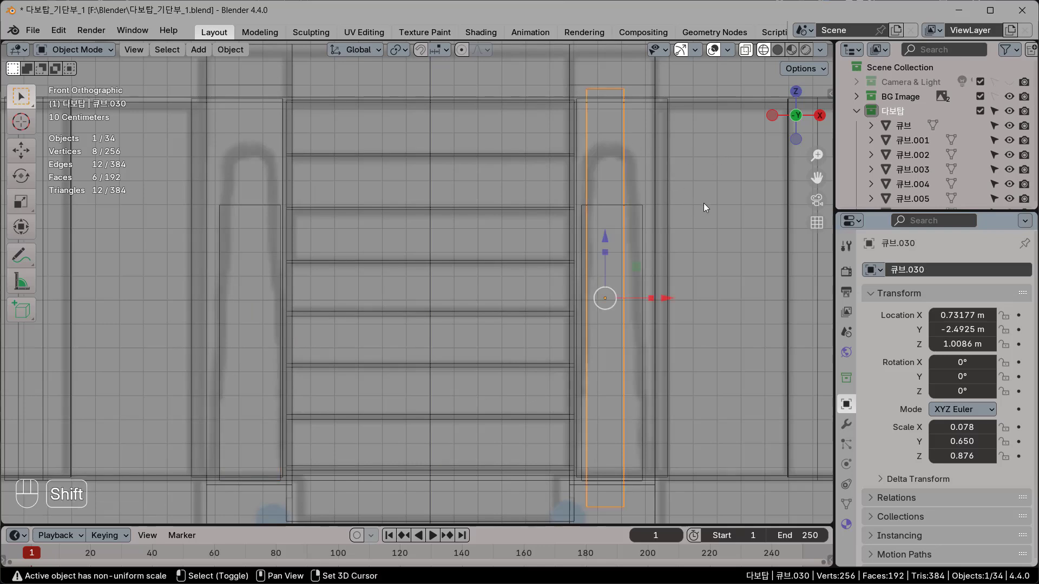
pyautogui.hotkey('shift', 'd')
pyautogui.press('x')
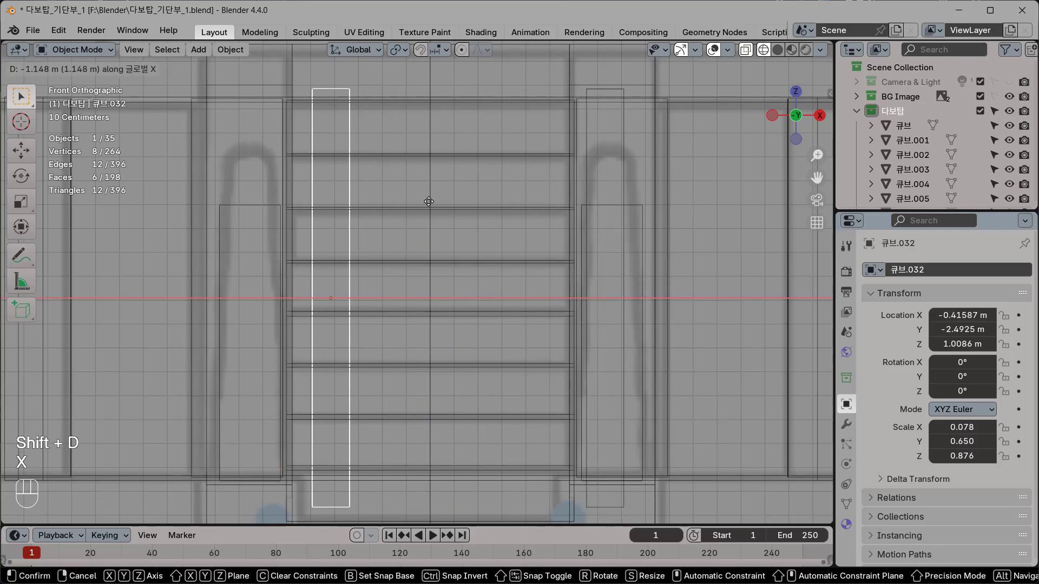
pyautogui.click(351, 203)
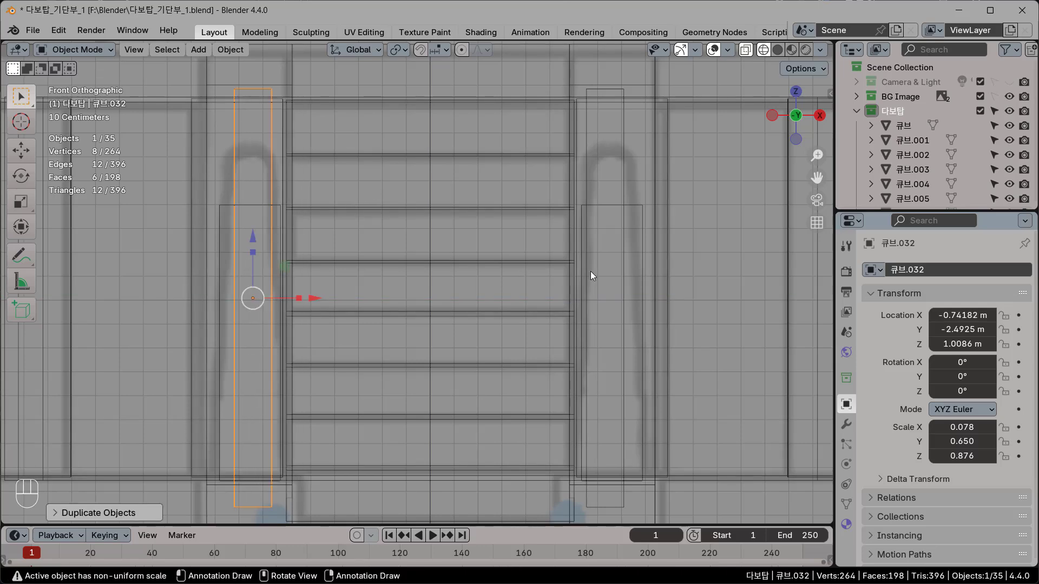
pyautogui.scroll(-2, 596, 294)
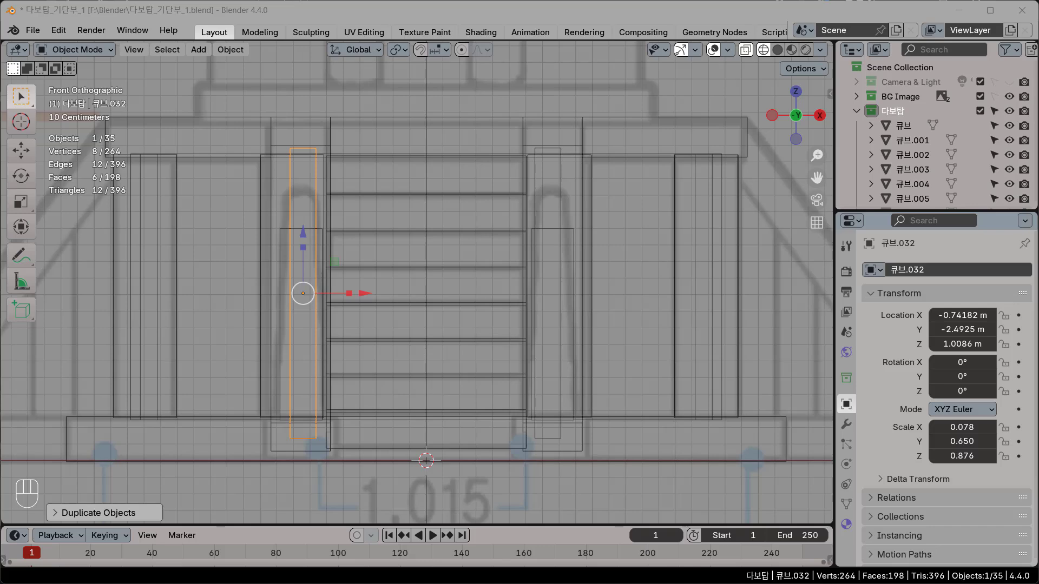
# Step: Switch to the reference photo 00_다보탑.jpg, examine how the railings and pillars meet their foundation stones, and return to Blender
pyautogui.hotkey('alt', 'Tab')
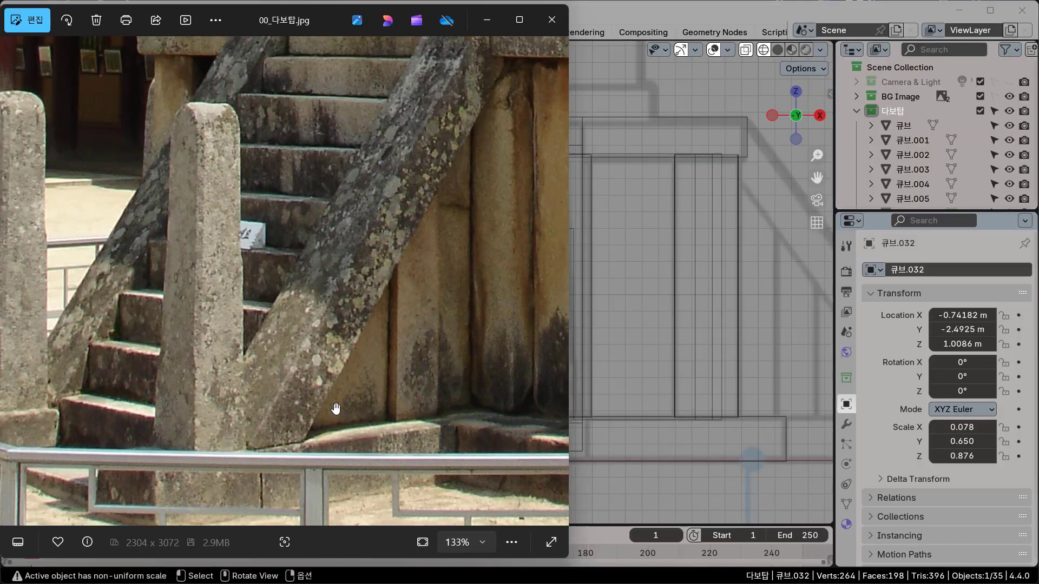
pyautogui.scroll(-2, 334, 405)
pyautogui.moveTo(331, 397); pyautogui.dragTo(351, 336)
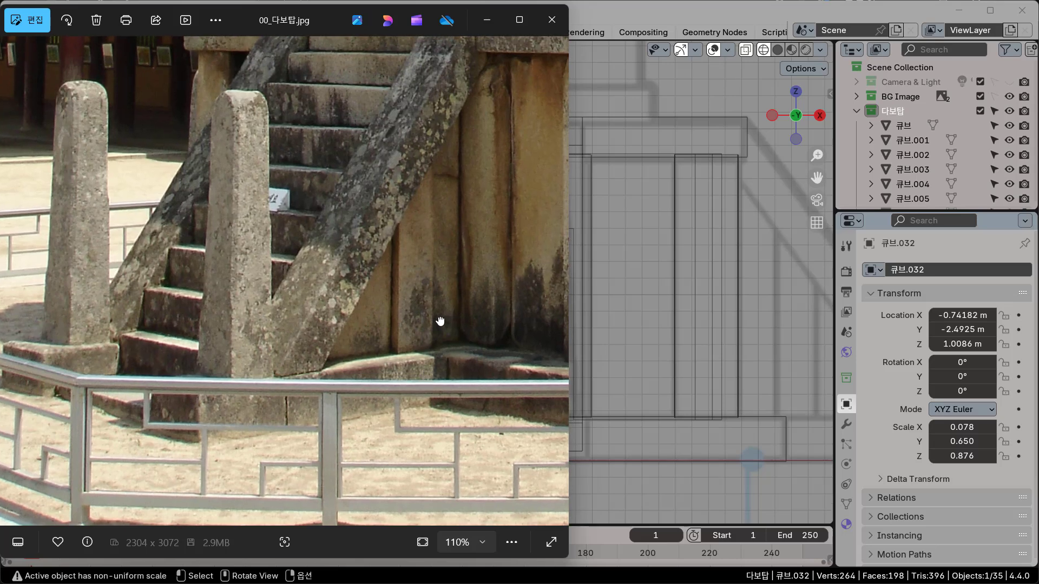
pyautogui.moveTo(441, 322); pyautogui.dragTo(403, 284)
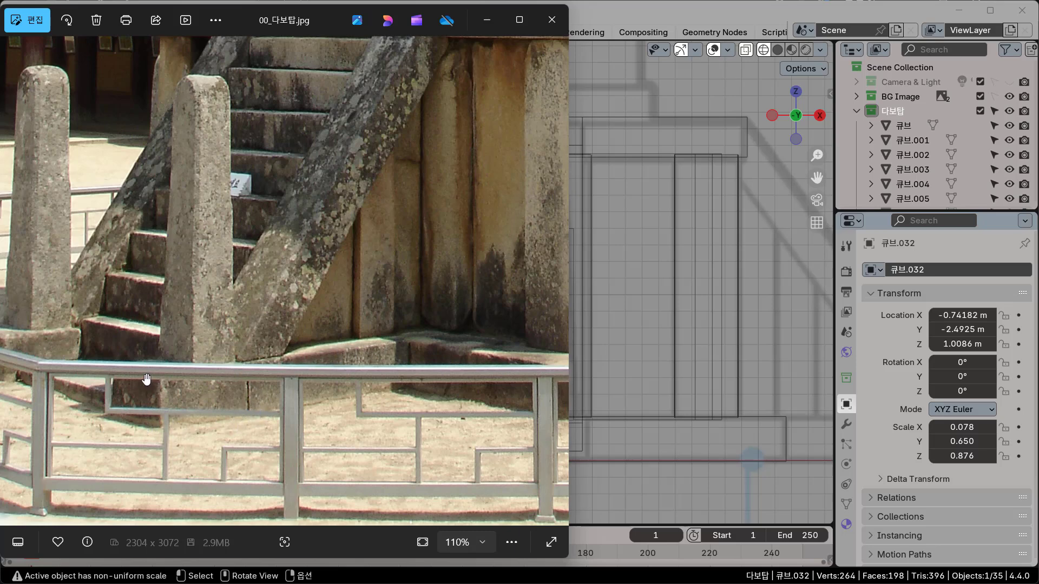
pyautogui.scroll(-2, 285, 398)
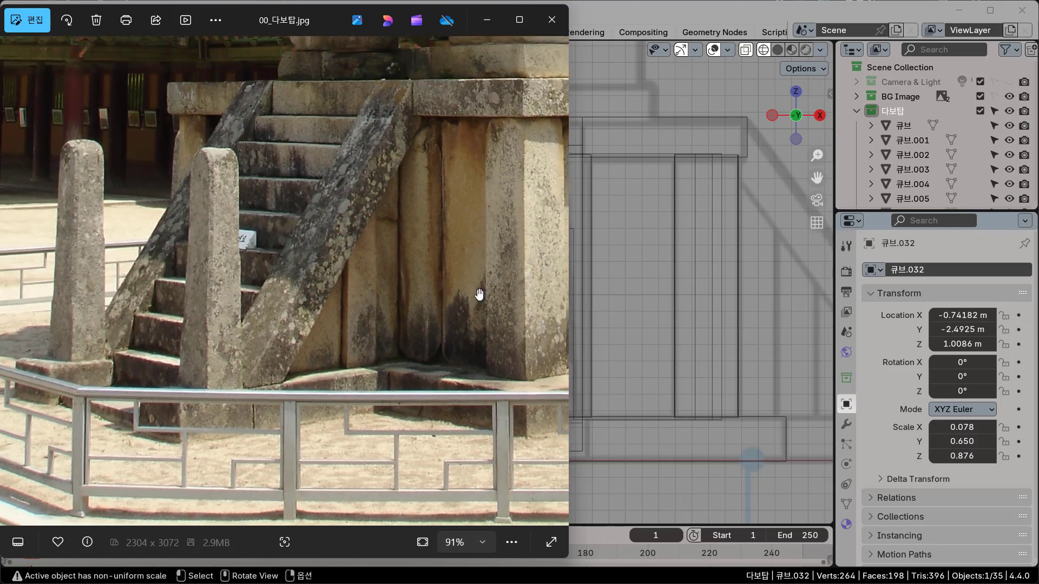
pyautogui.click(745, 12)
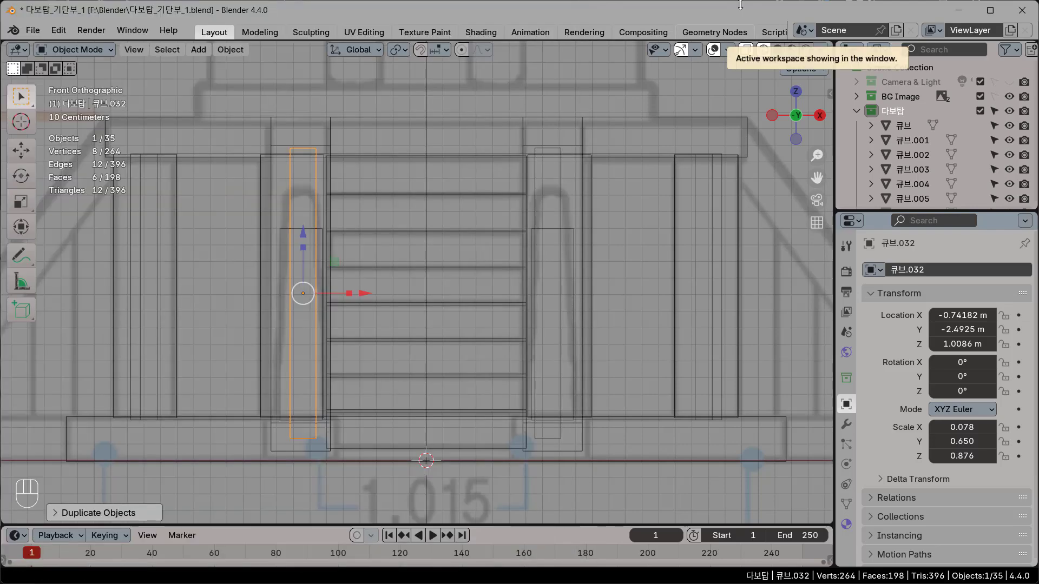
# Step: Add a cube and move it in front view to the foot of the stair railing, at about X 0.747 m, Z 0.156 m
pyautogui.scroll(2, 531, 372)
pyautogui.keyDown('shift'); pyautogui.moveTo(511, 332); pyautogui.dragTo(425, 117, button='middle'); pyautogui.keyUp('shift')
pyautogui.scroll(3, 476, 248)
pyautogui.keyDown('shift'); pyautogui.moveTo(493, 243); pyautogui.dragTo(433, 226, button='middle'); pyautogui.keyUp('shift')
pyautogui.scroll(1, 483, 257)
pyautogui.keyDown('shift'); pyautogui.moveTo(528, 248); pyautogui.dragTo(454, 271, button='middle'); pyautogui.keyUp('shift')
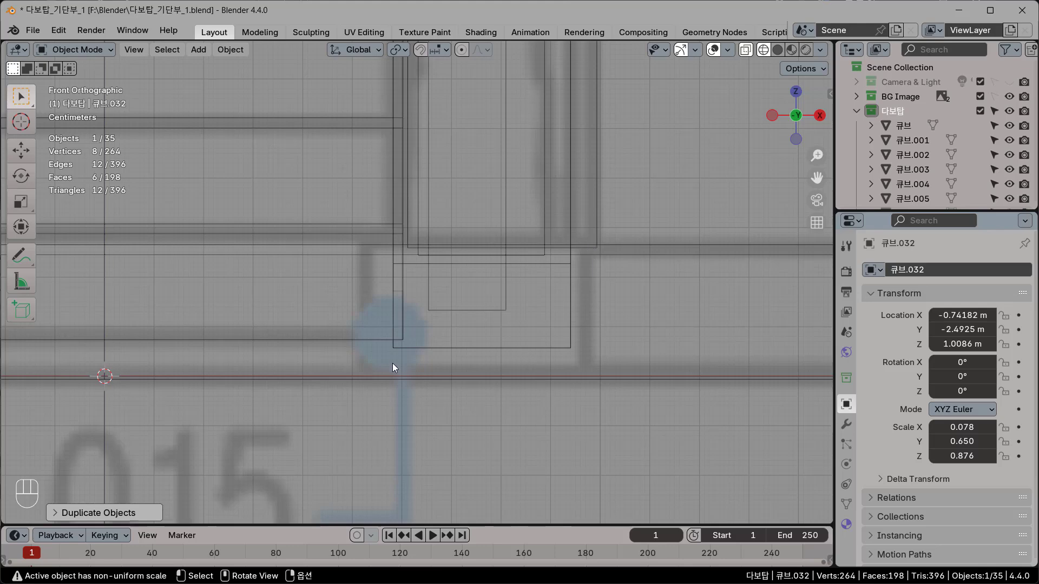
pyautogui.scroll(-2, 372, 420)
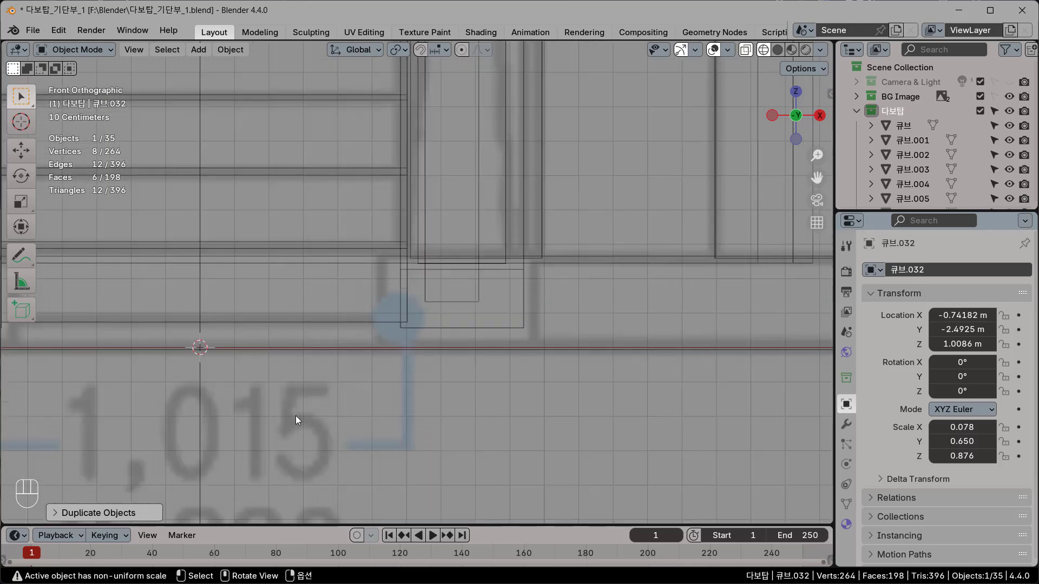
pyautogui.scroll(-8, 296, 419)
pyautogui.hotkey('shift', 'a')
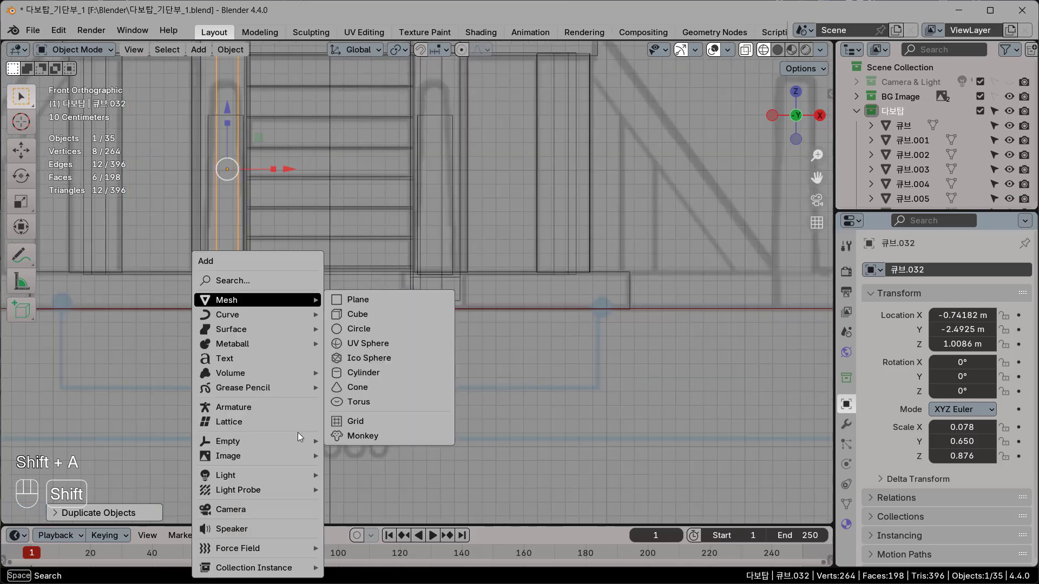
pyautogui.click(357, 313)
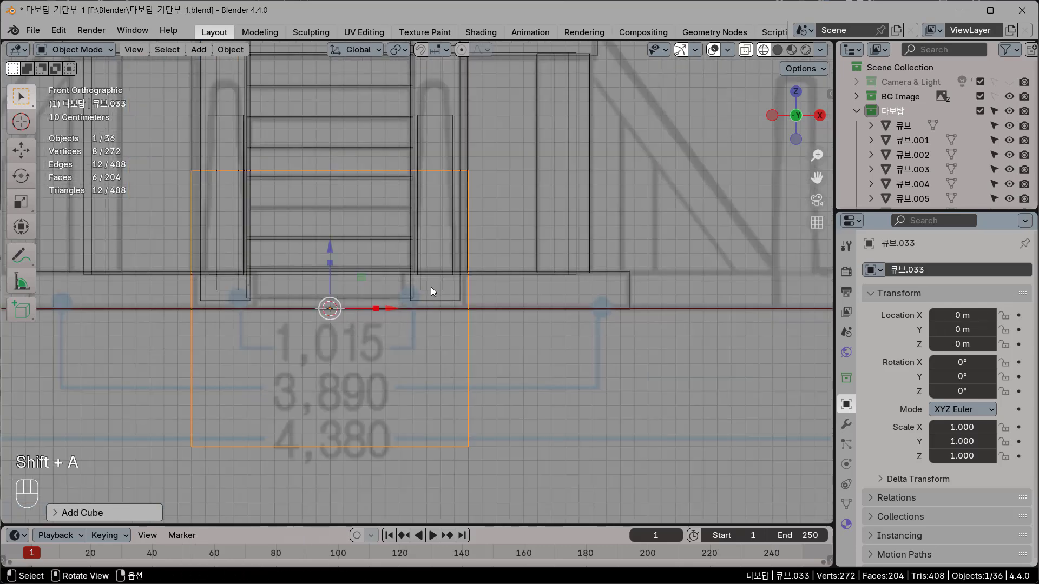
pyautogui.moveTo(362, 274); pyautogui.dragTo(469, 258)
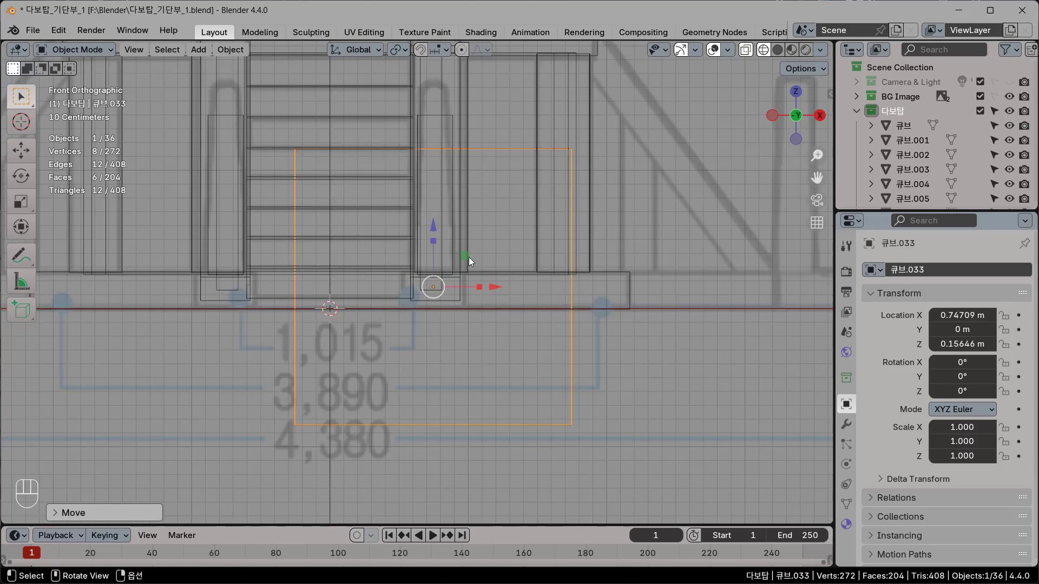
# Step: Scale the new cube to about 0.262 in X and 0.129 in Z, shrinking it around the railing's foot
pyautogui.scroll(1, 514, 286)
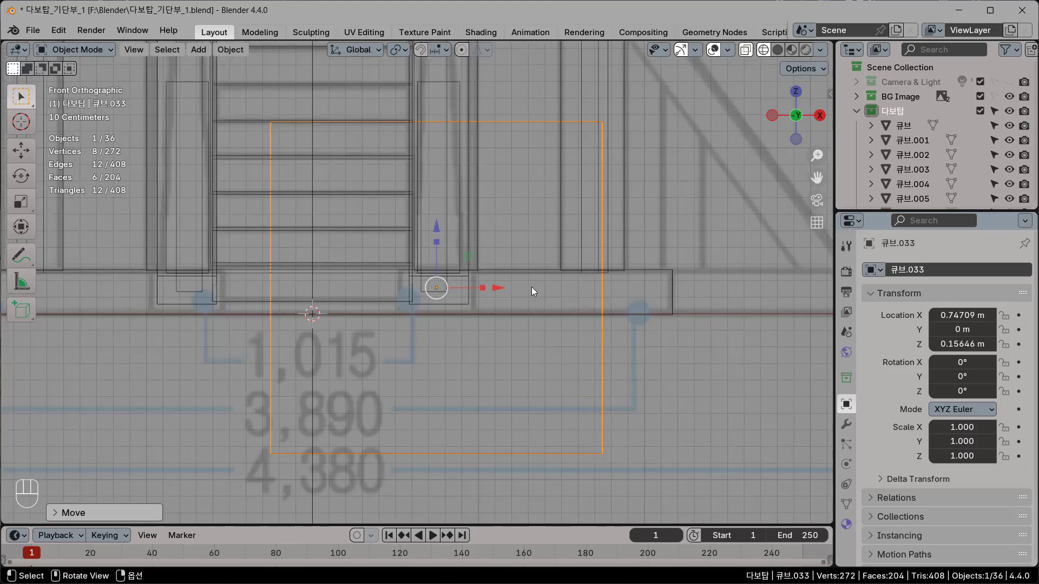
pyautogui.moveTo(482, 288); pyautogui.dragTo(446, 291)
pyautogui.moveTo(436, 242); pyautogui.dragTo(437, 287)
pyautogui.scroll(7, 429, 293)
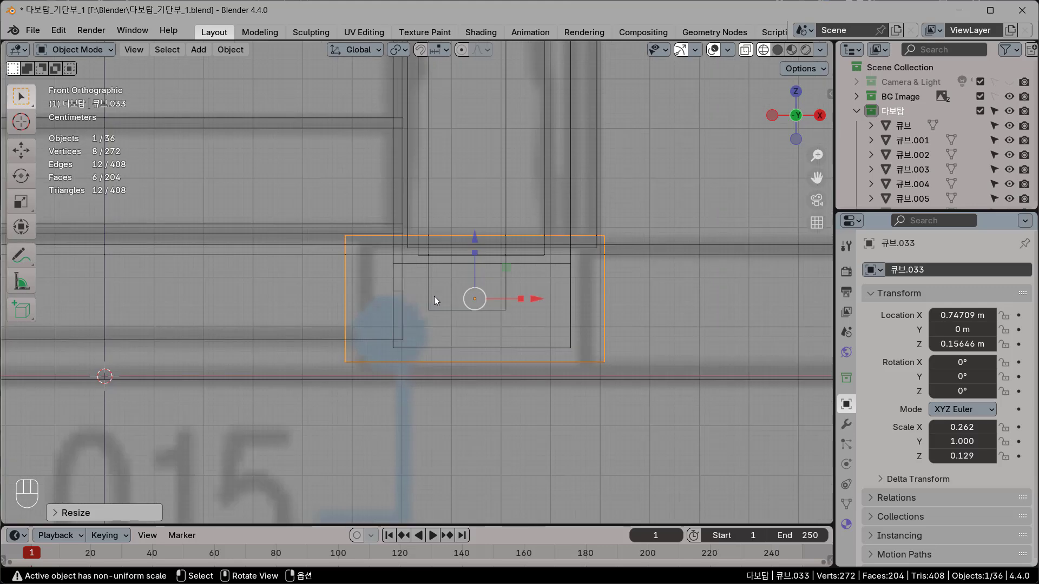
pyautogui.scroll(1, 390, 289)
pyautogui.keyDown('shift'); pyautogui.moveTo(400, 288); pyautogui.dragTo(423, 309, button='middle'); pyautogui.keyUp('shift')
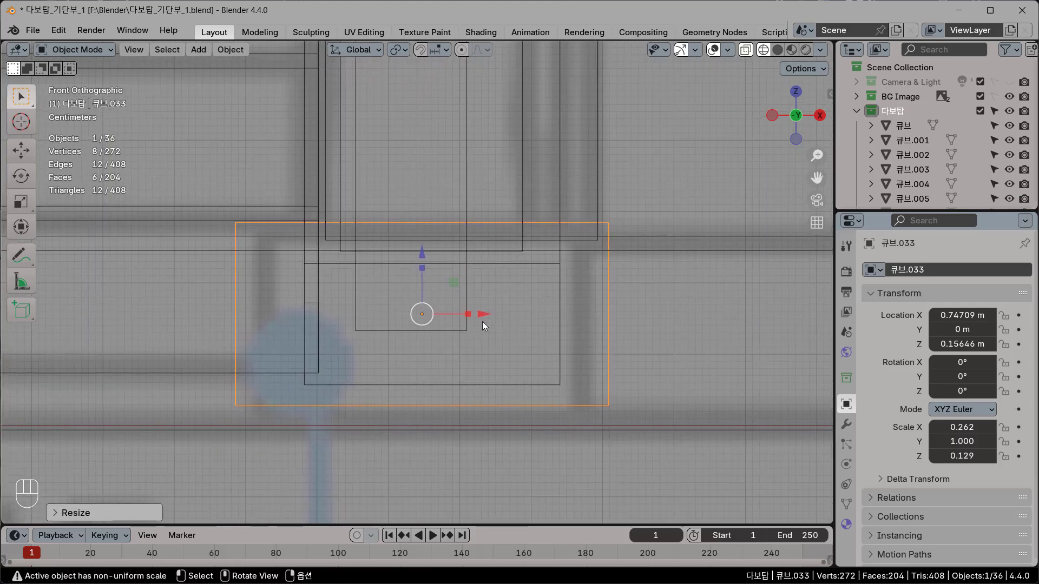
# Step: Fit the block to the reference foundation stone with scale about 0.232 in X and 0.147 in Z, lowering it to about Z 0.144 m
pyautogui.moveTo(469, 318); pyautogui.dragTo(459, 317)
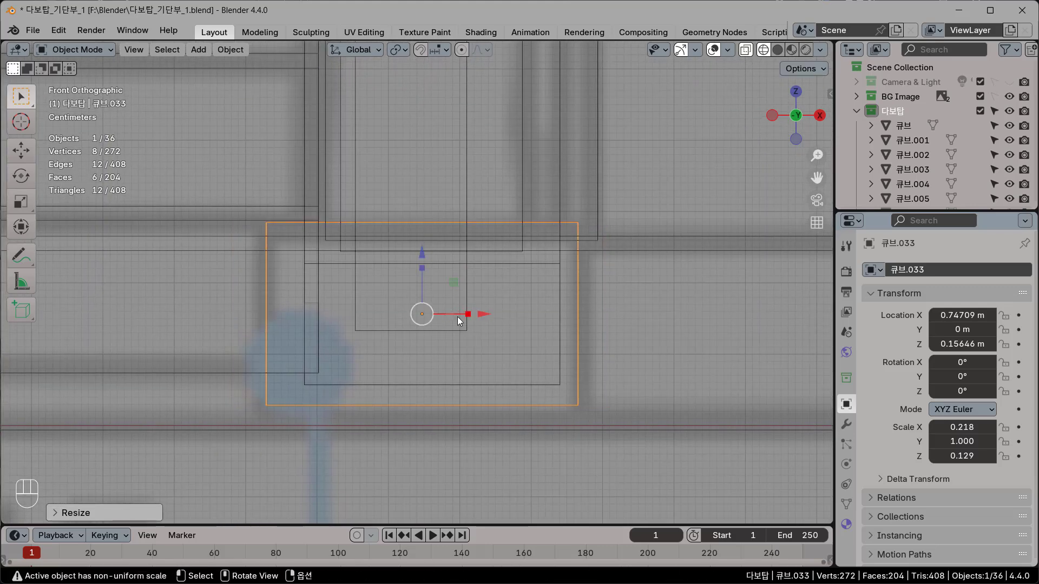
pyautogui.moveTo(423, 268)
pyautogui.mouseDown()
pyautogui.moveTo(423, 255)
pyautogui.moveTo(423, 264)
pyautogui.mouseUp()
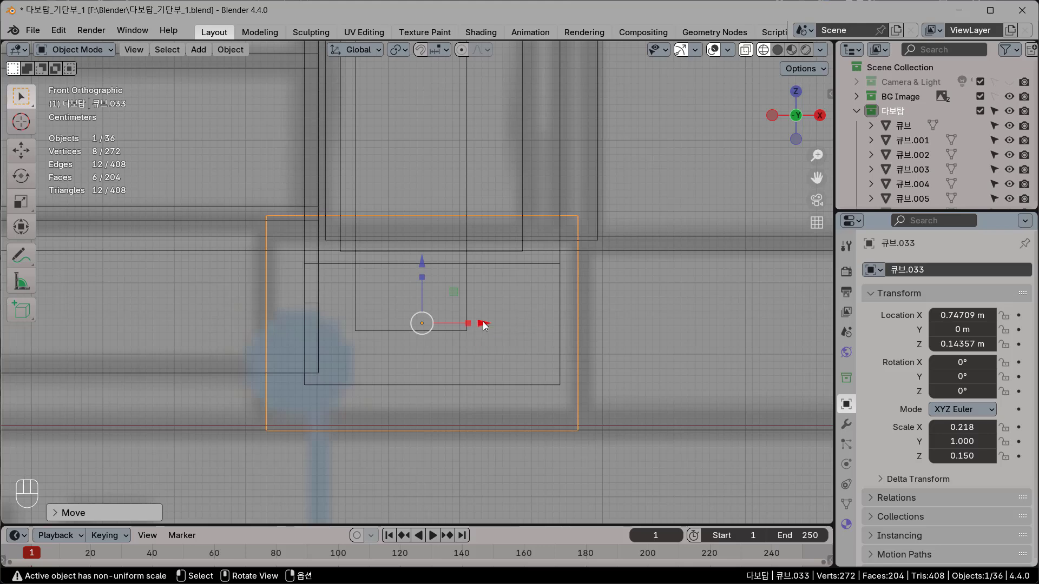
pyautogui.click(470, 327)
pyautogui.click(577, 323)
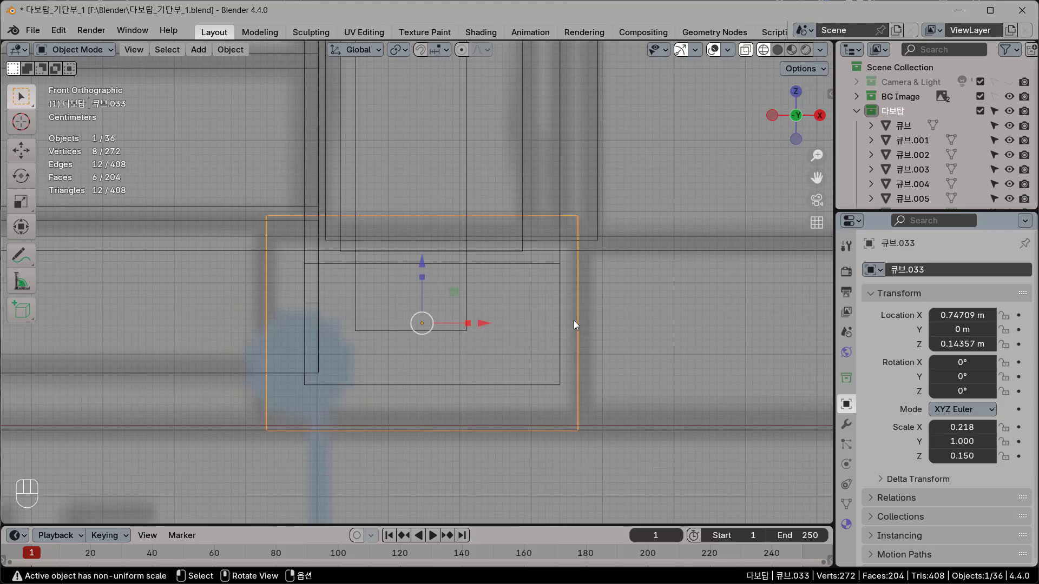
pyautogui.moveTo(468, 323); pyautogui.dragTo(475, 322)
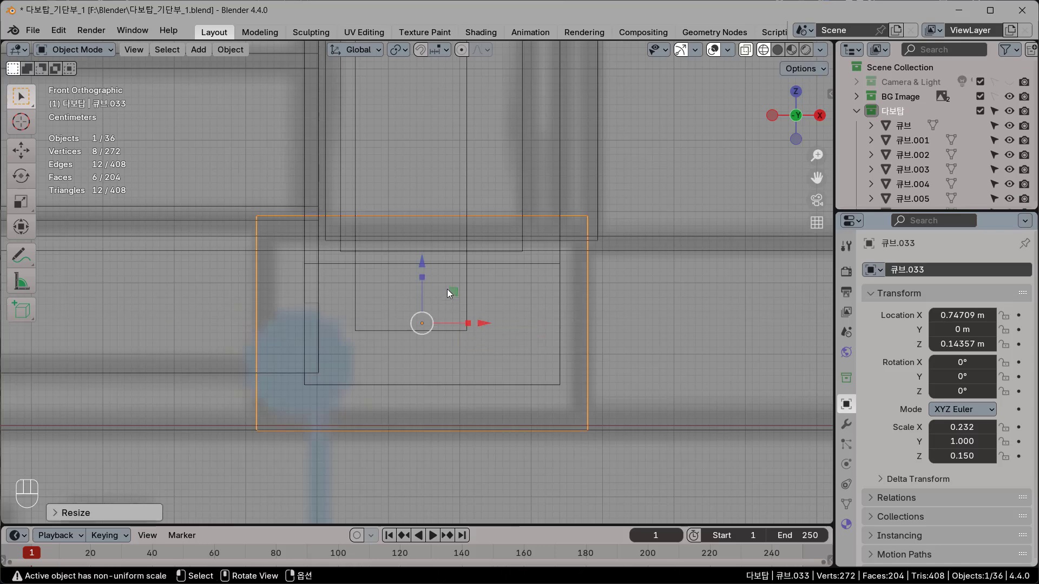
pyautogui.moveTo(423, 281); pyautogui.dragTo(423, 281)
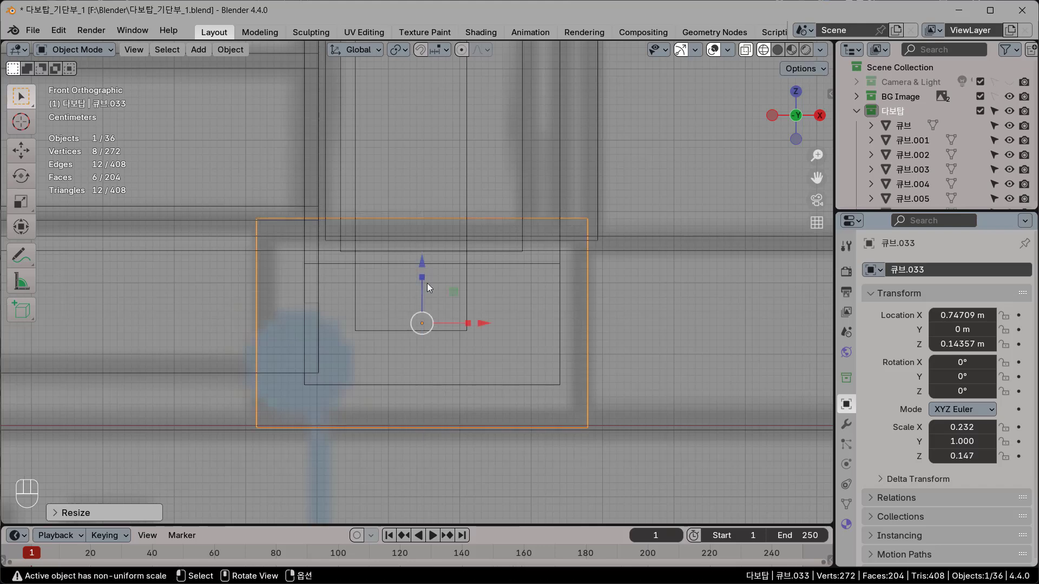
pyautogui.scroll(-4, 596, 359)
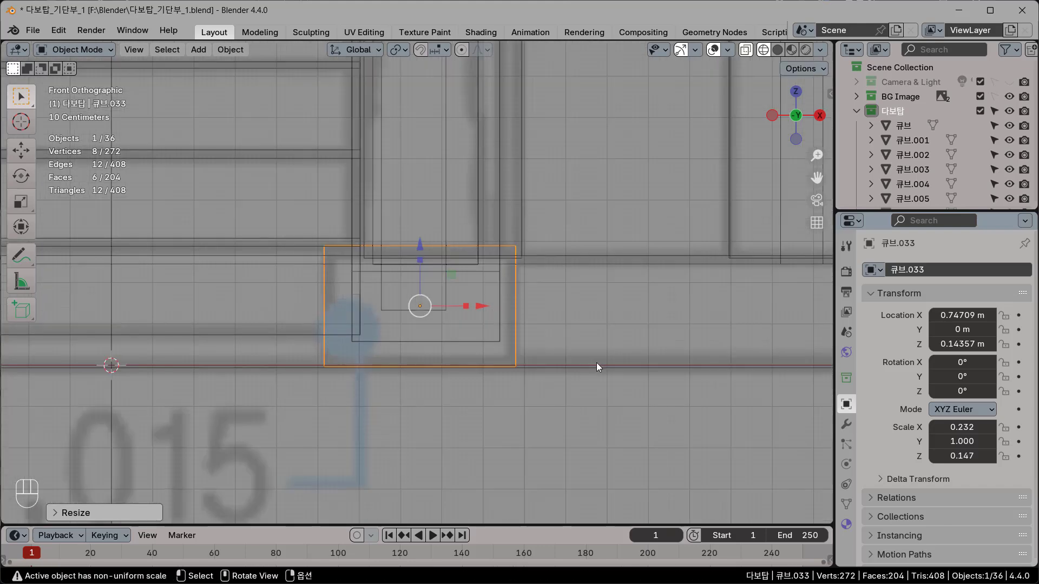
# Step: In right view, move the foundation block along Y under the stair railing, to about Y -2.553 m
pyautogui.press('KP_3')
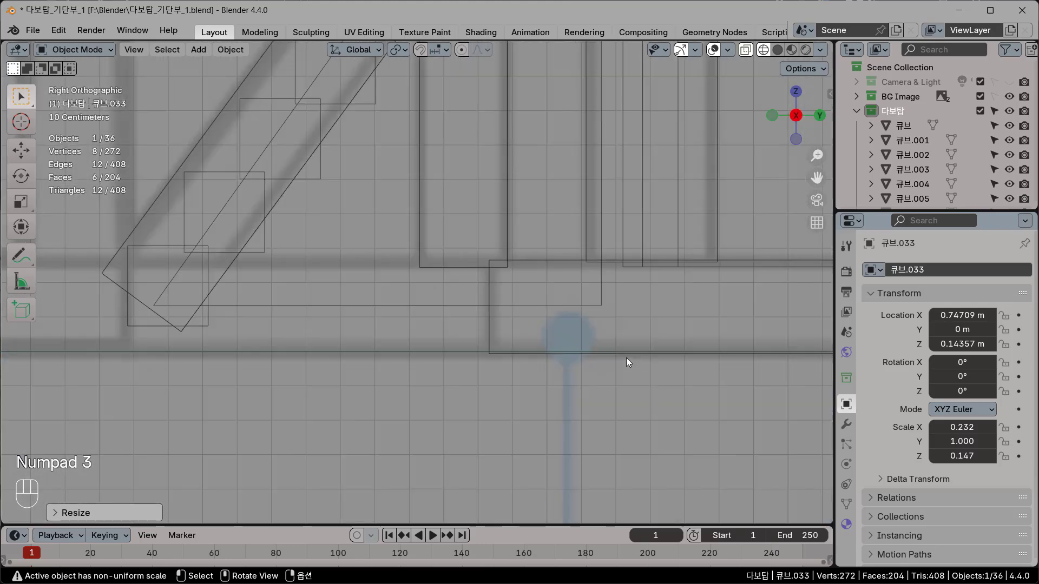
pyautogui.scroll(-1, 560, 381)
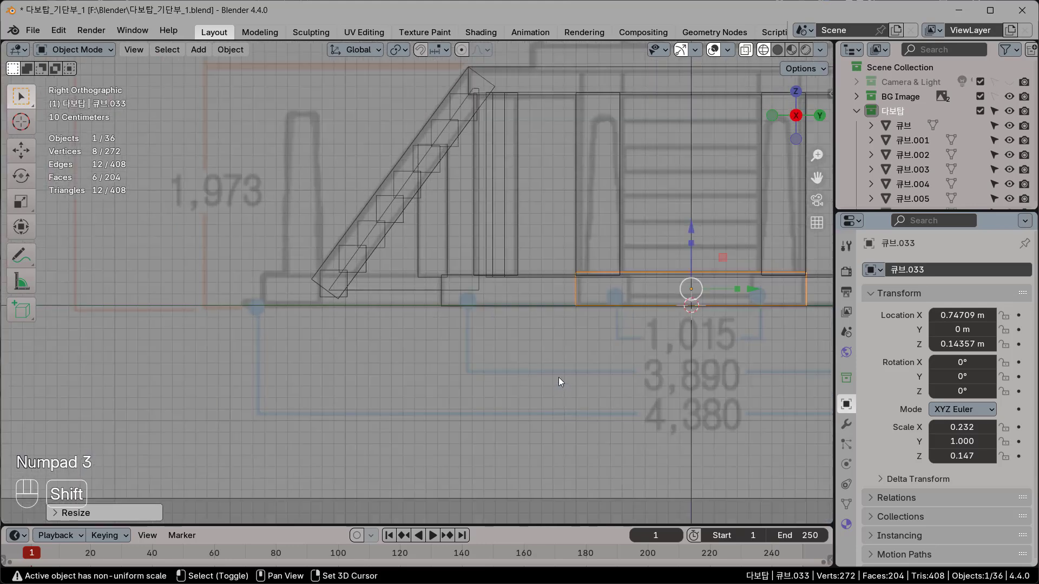
pyautogui.keyDown('shift'); pyautogui.moveTo(559, 378); pyautogui.dragTo(521, 381, button='middle'); pyautogui.keyUp('shift')
pyautogui.moveTo(713, 292); pyautogui.dragTo(415, 295)
pyautogui.scroll(4, 343, 320)
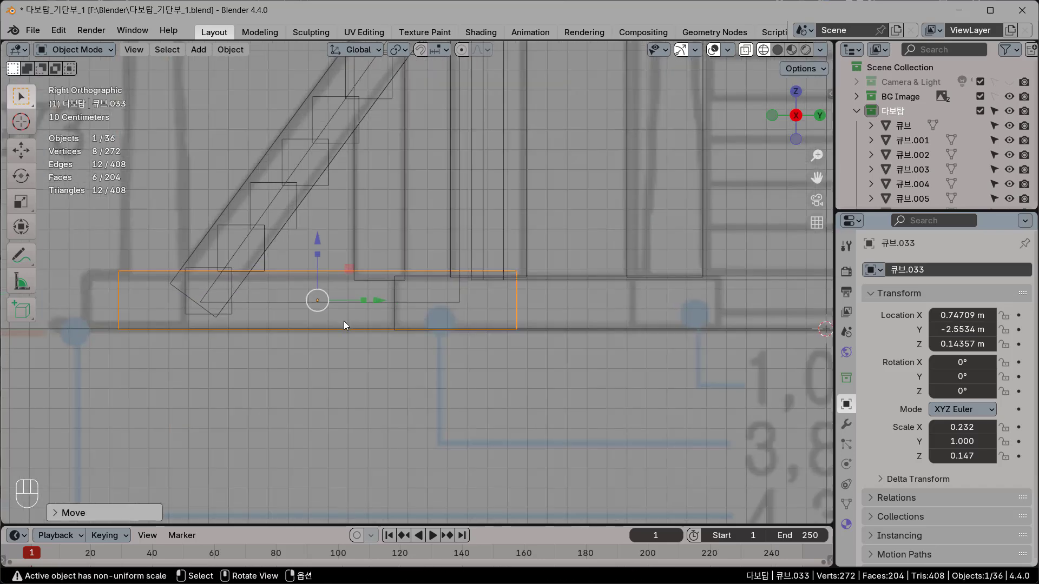
pyautogui.keyDown('shift'); pyautogui.moveTo(336, 327); pyautogui.dragTo(486, 339, button='middle'); pyautogui.keyUp('shift')
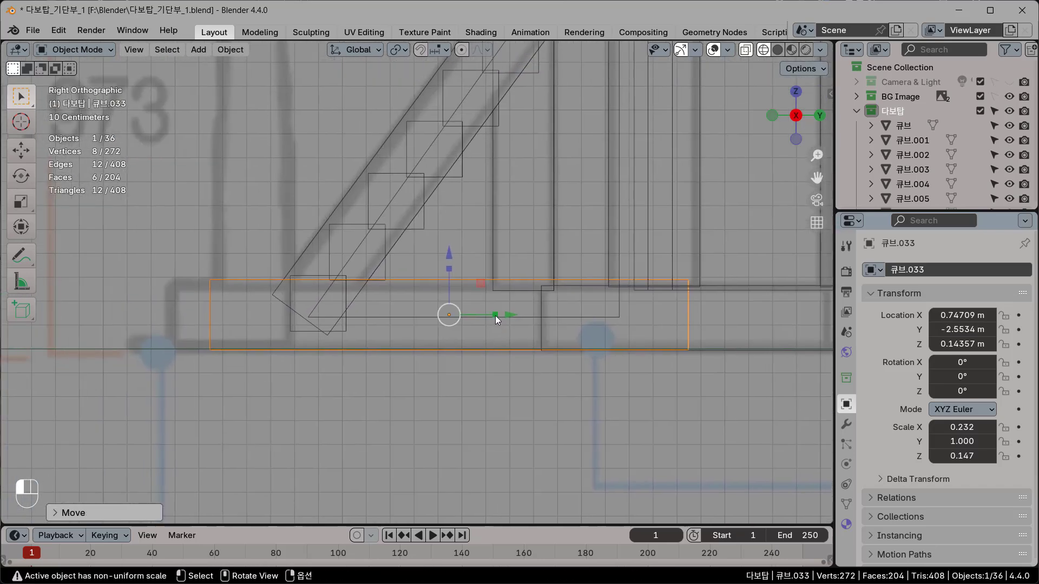
# Step: Shorten the foundation block to a Y scale of about 0.543 and position it at about Y -2.692 m to match the reference
pyautogui.moveTo(495, 316); pyautogui.dragTo(455, 316)
pyautogui.scroll(3, 456, 316)
pyautogui.keyDown('shift'); pyautogui.moveTo(454, 317); pyautogui.dragTo(494, 307, button='middle'); pyautogui.keyUp('shift')
pyautogui.moveTo(503, 327)
pyautogui.mouseDown()
pyautogui.moveTo(517, 332)
pyautogui.moveTo(490, 332)
pyautogui.mouseUp()
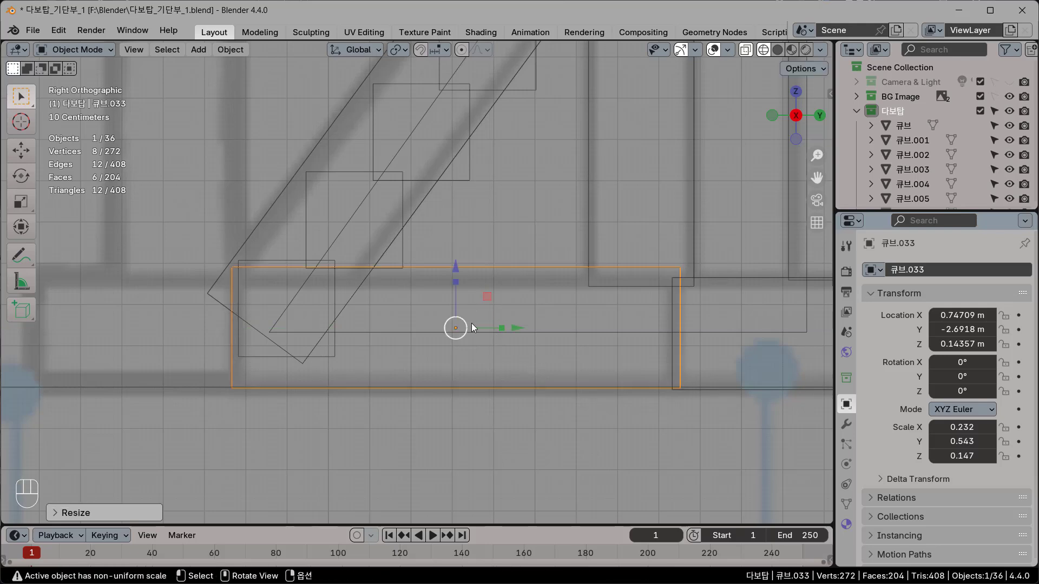
pyautogui.scroll(1, 471, 328)
pyautogui.scroll(-2, 475, 341)
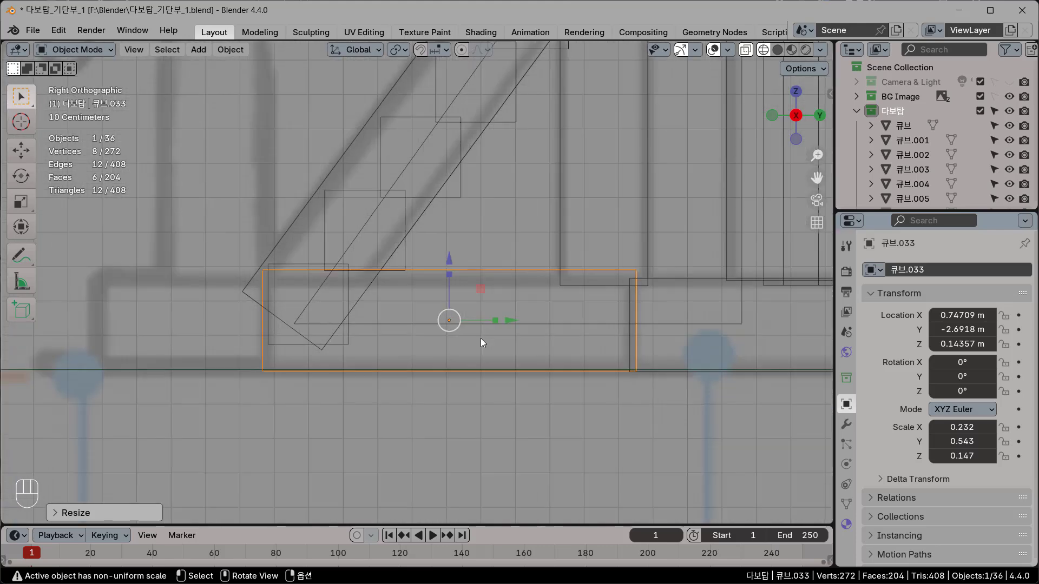
pyautogui.scroll(-1, 481, 339)
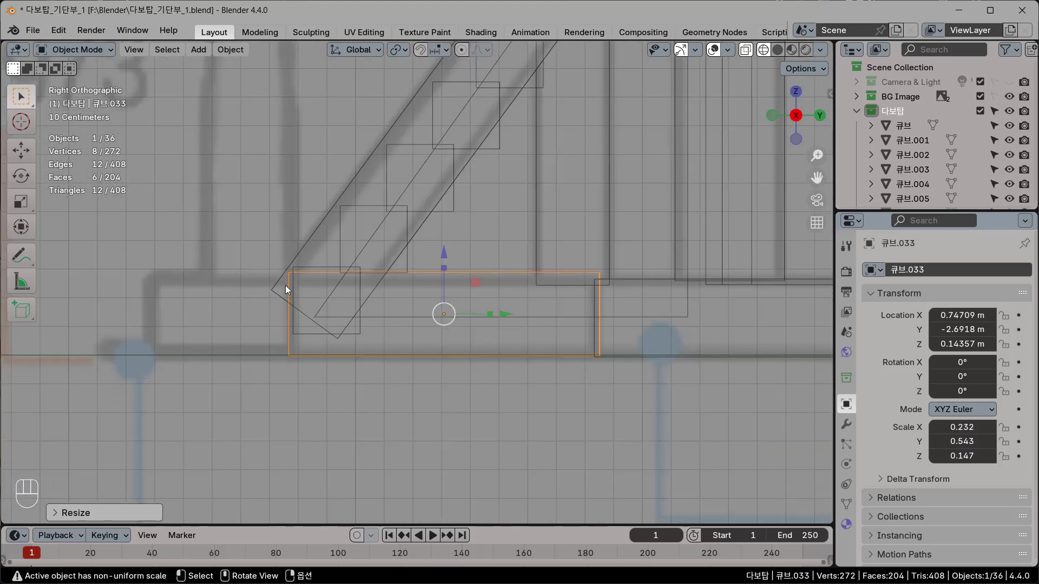
# Step: Duplicate the foundation block along Y to the pillar's base stone in front of the stairs, at about Y -3.436 m
pyautogui.scroll(-2, 287, 346)
pyautogui.keyDown('shift'); pyautogui.moveTo(367, 375); pyautogui.dragTo(497, 406, button='middle'); pyautogui.keyUp('shift')
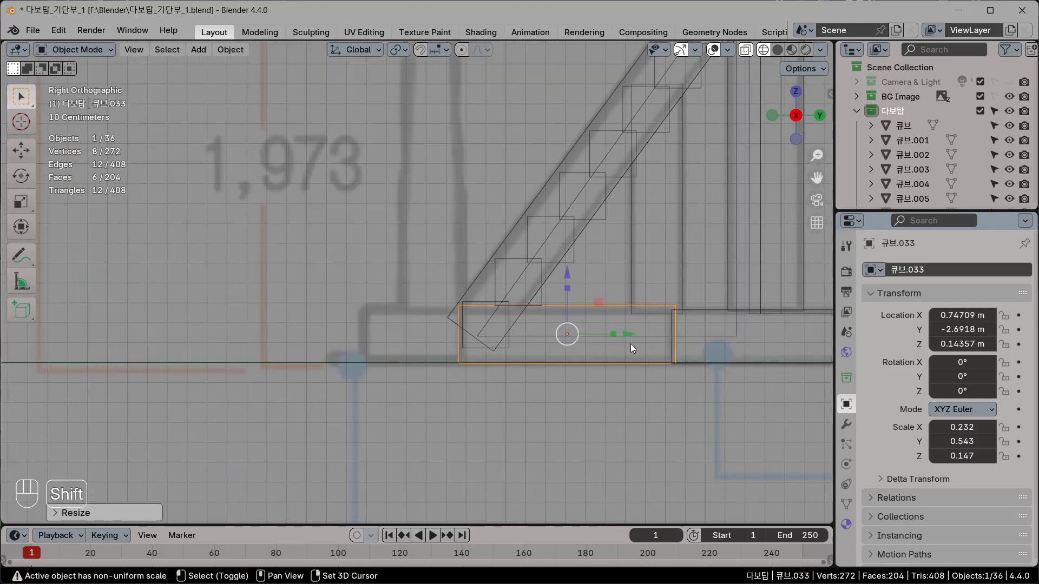
pyautogui.hotkey('shift', 'd')
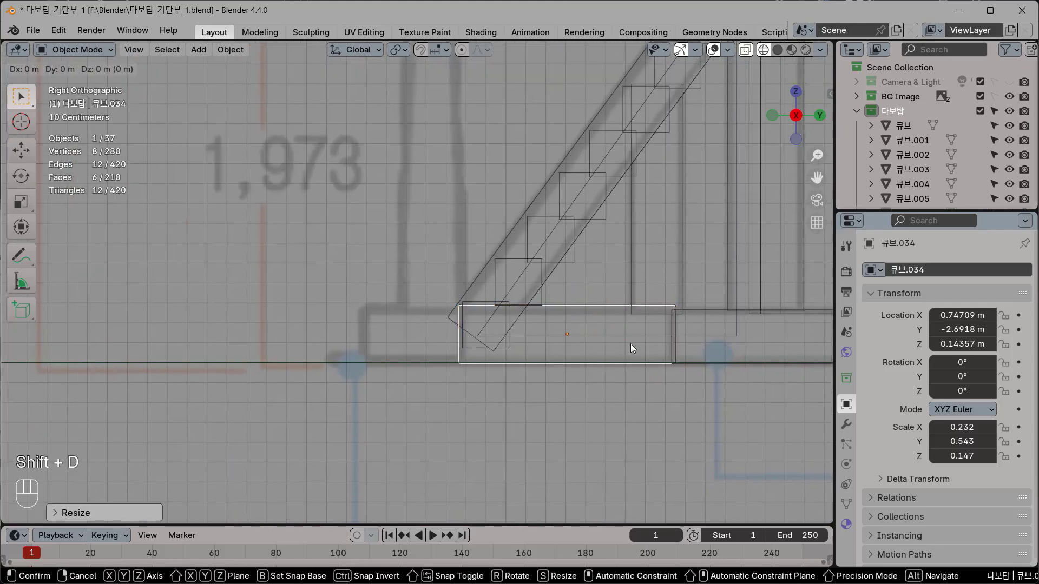
pyautogui.press('y')
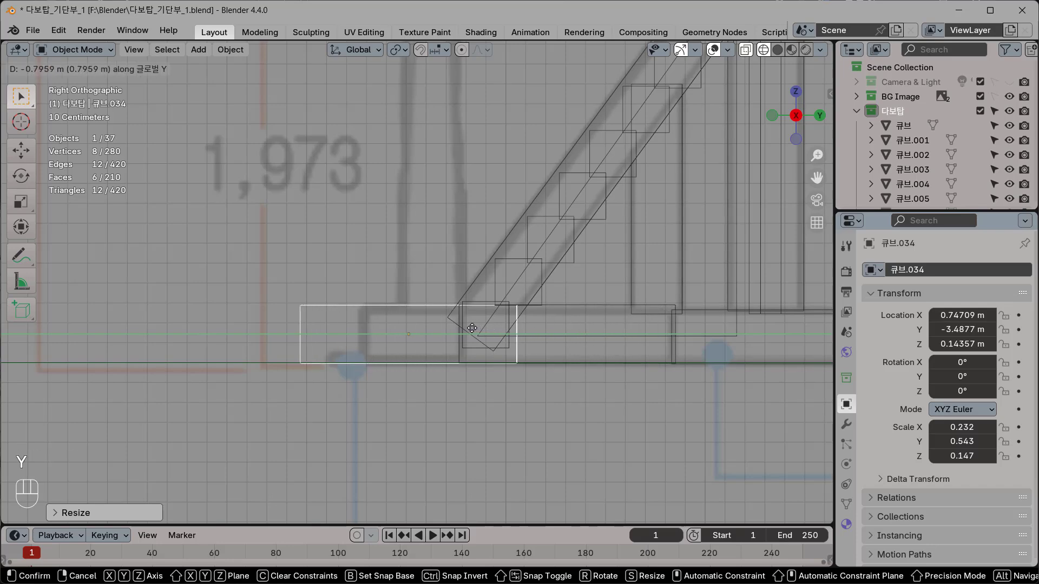
pyautogui.click(480, 329)
# Step: Shorten the duplicated block to a Y scale of about 0.235 and move it to about Y -3.461 m, over the pillar's base stone
pyautogui.scroll(3, 419, 371)
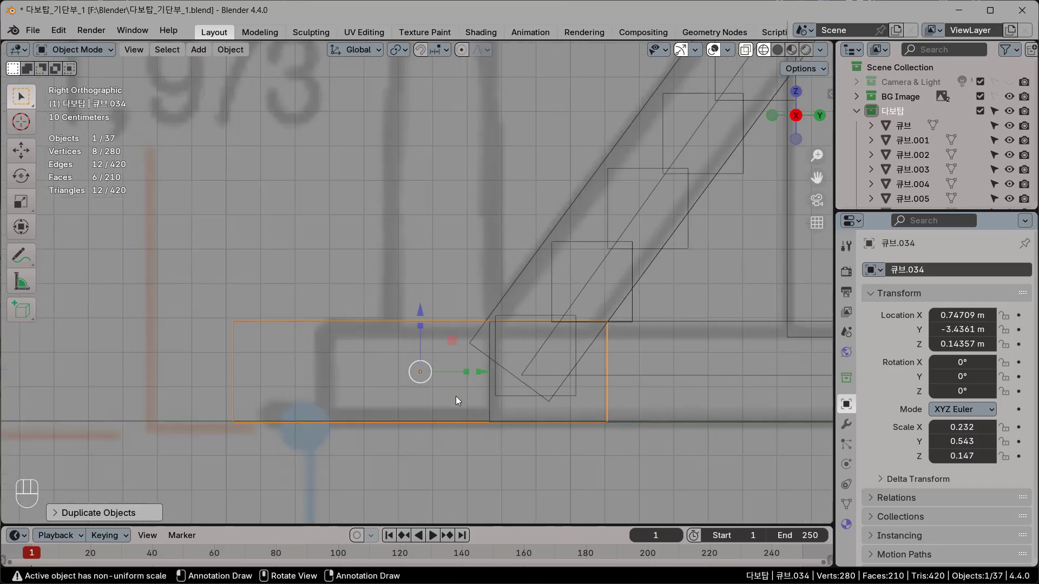
pyautogui.moveTo(466, 373); pyautogui.dragTo(433, 380)
pyautogui.scroll(4, 427, 385)
pyautogui.keyDown('shift'); pyautogui.moveTo(428, 388); pyautogui.dragTo(444, 154, button='middle'); pyautogui.keyUp('shift')
pyautogui.scroll(1, 444, 211)
pyautogui.keyDown('shift'); pyautogui.moveTo(447, 228); pyautogui.dragTo(456, 279, button='middle'); pyautogui.keyUp('shift')
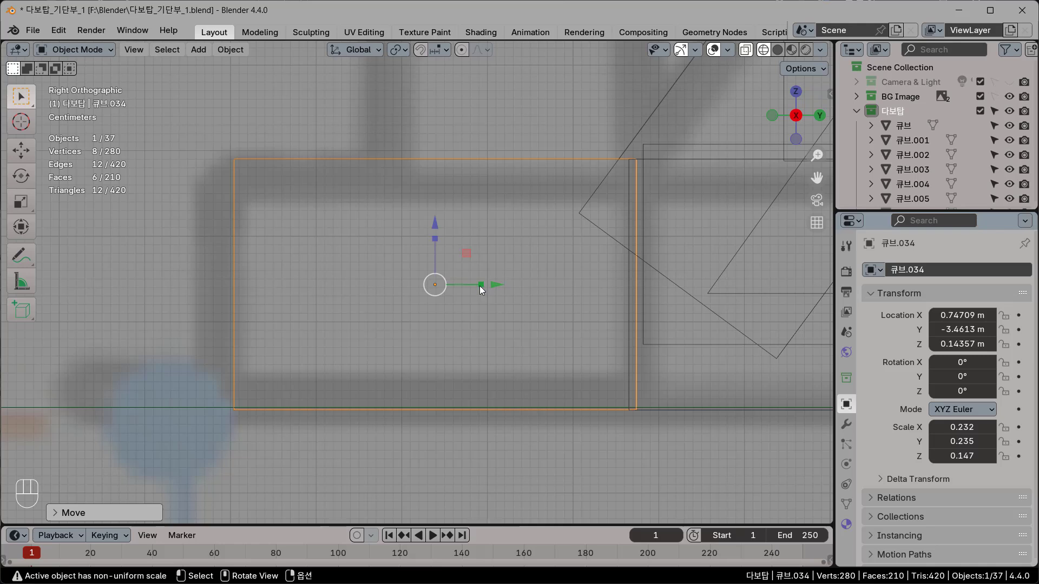
# Step: Lengthen the pillar's base block to a Y scale of about 0.256 and move it to about Y -3.482 m
pyautogui.moveTo(481, 285)
pyautogui.mouseDown()
pyautogui.moveTo(489, 294)
pyautogui.moveTo(477, 290)
pyautogui.mouseUp()
pyautogui.scroll(-4, 550, 360)
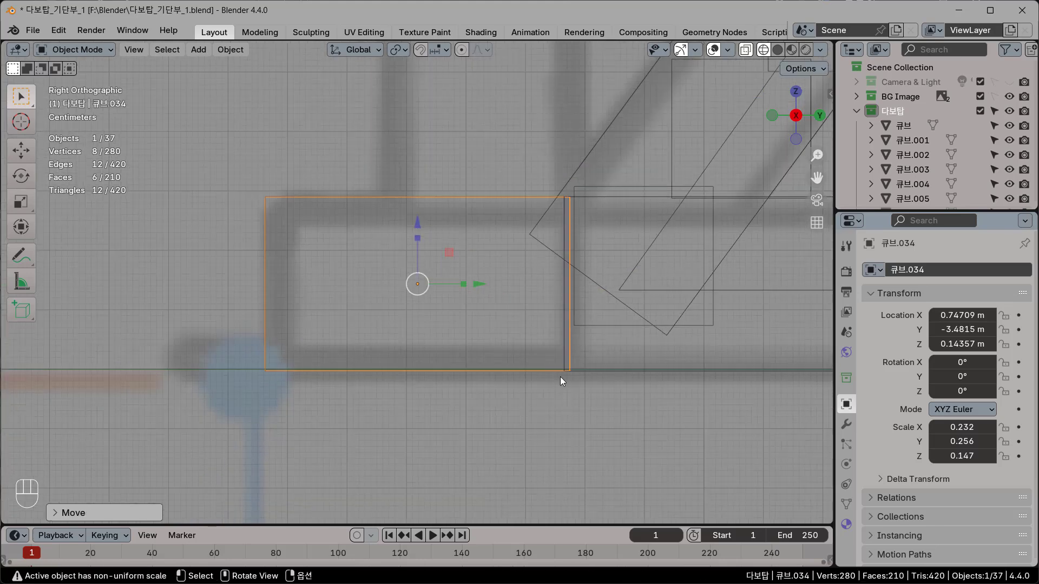
# Step: In front view, enlarge the pillar's base block uniformly to a scale of about X 0.242, Y 0.266, Z 0.152
pyautogui.press('KP_1')
pyautogui.scroll(3, 433, 352)
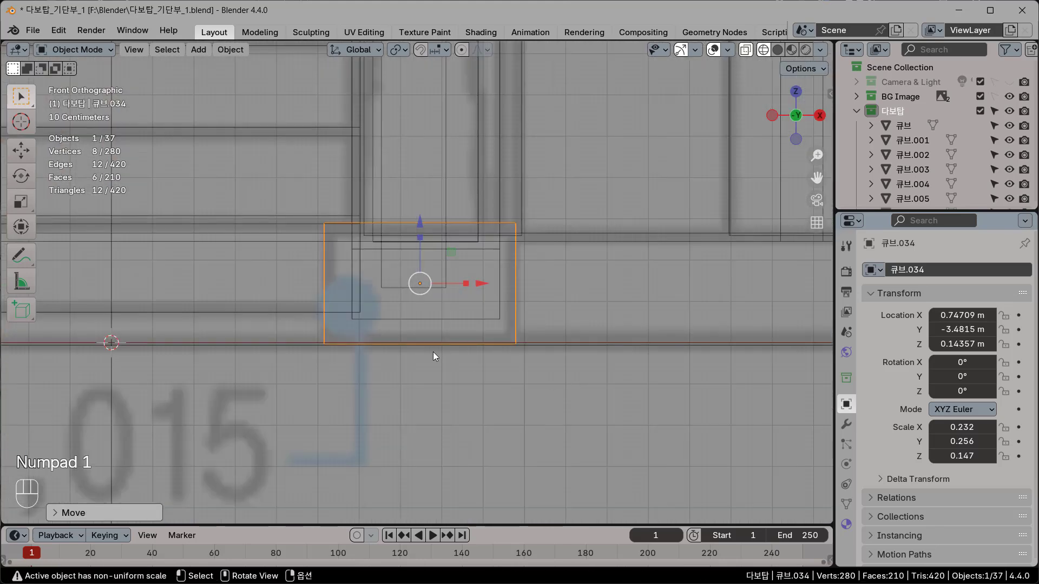
pyautogui.scroll(2, 421, 356)
pyautogui.keyDown('shift'); pyautogui.moveTo(461, 365); pyautogui.dragTo(472, 392, button='middle'); pyautogui.keyUp('shift')
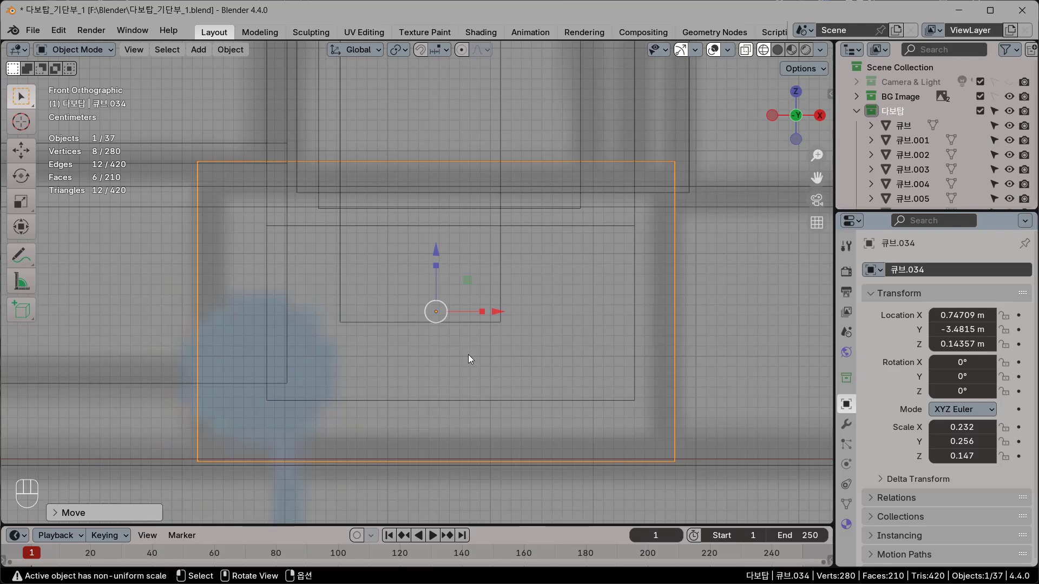
pyautogui.scroll(-1, 468, 358)
pyautogui.keyDown('shift'); pyautogui.moveTo(468, 359); pyautogui.dragTo(459, 362, button='middle'); pyautogui.keyUp('shift')
pyautogui.keyDown('shift'); pyautogui.moveTo(744, 371); pyautogui.dragTo(659, 355, button='middle'); pyautogui.keyUp('shift')
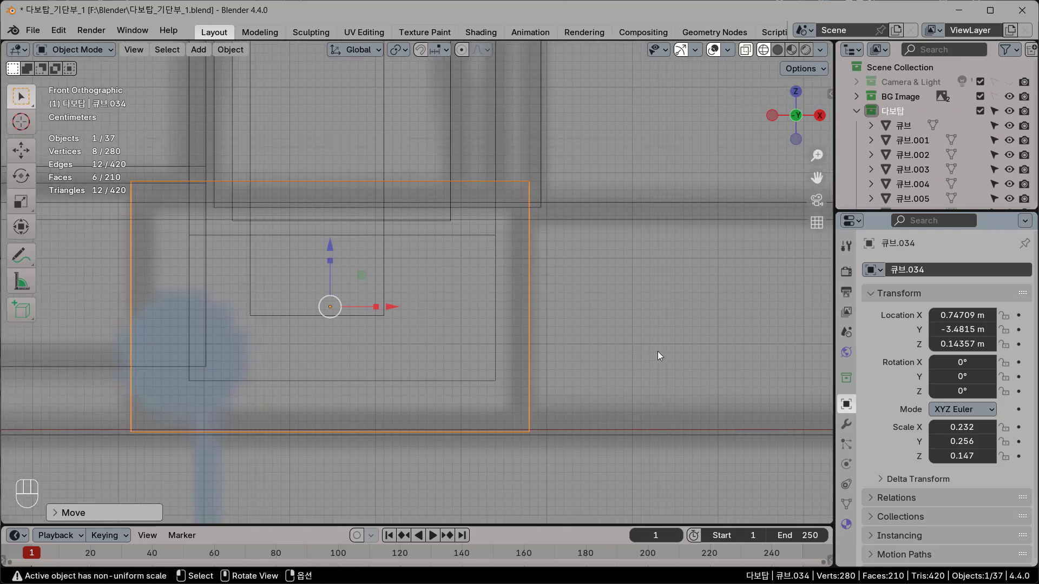
pyautogui.press('s')
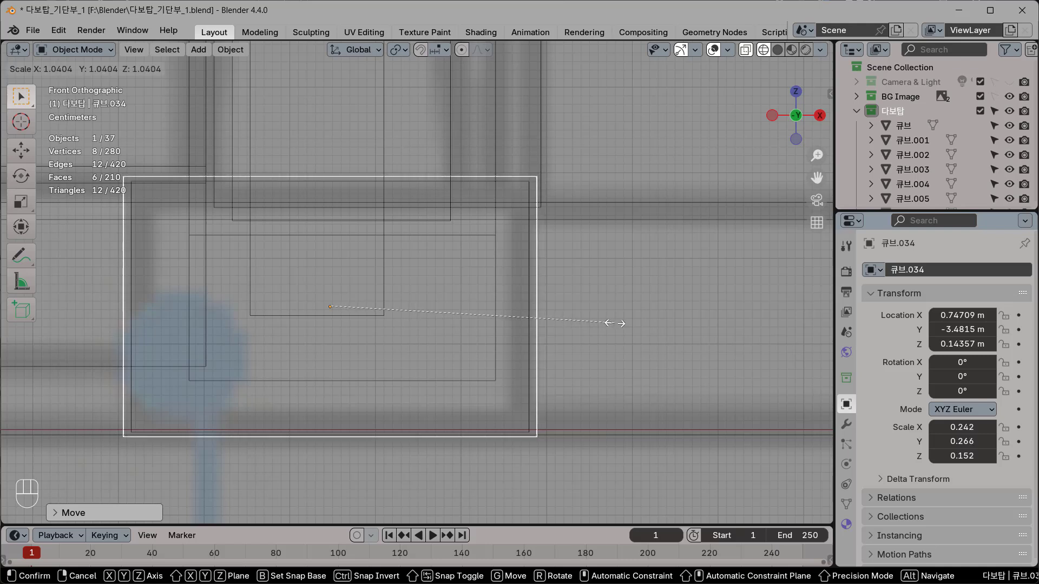
pyautogui.click(615, 323)
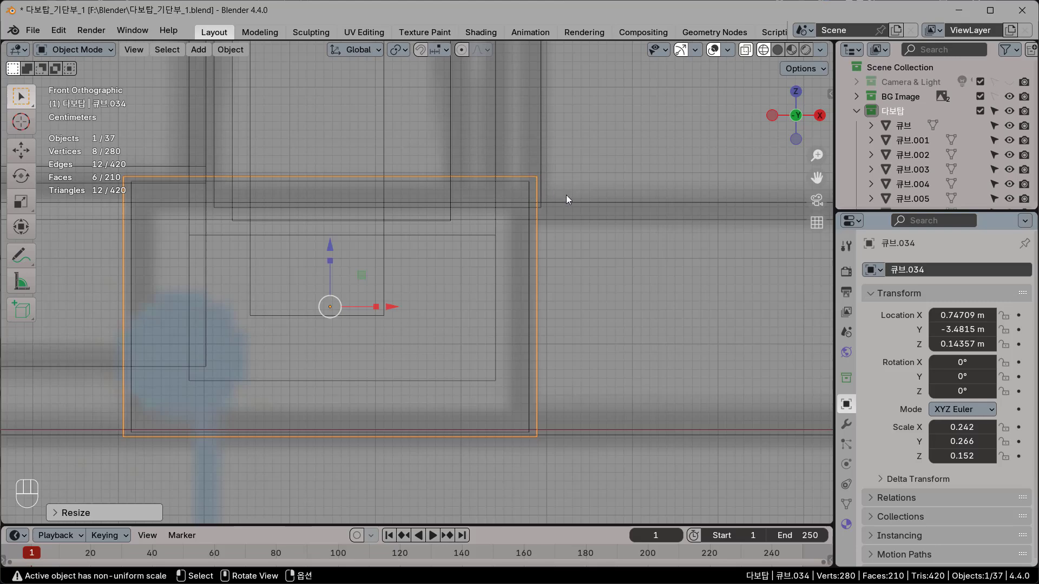
# Step: Inspect the joint between the pillar's base block and the railing's foundation block from several angles in solid shading
pyautogui.moveTo(645, 317); pyautogui.dragTo(525, 341, button='middle')
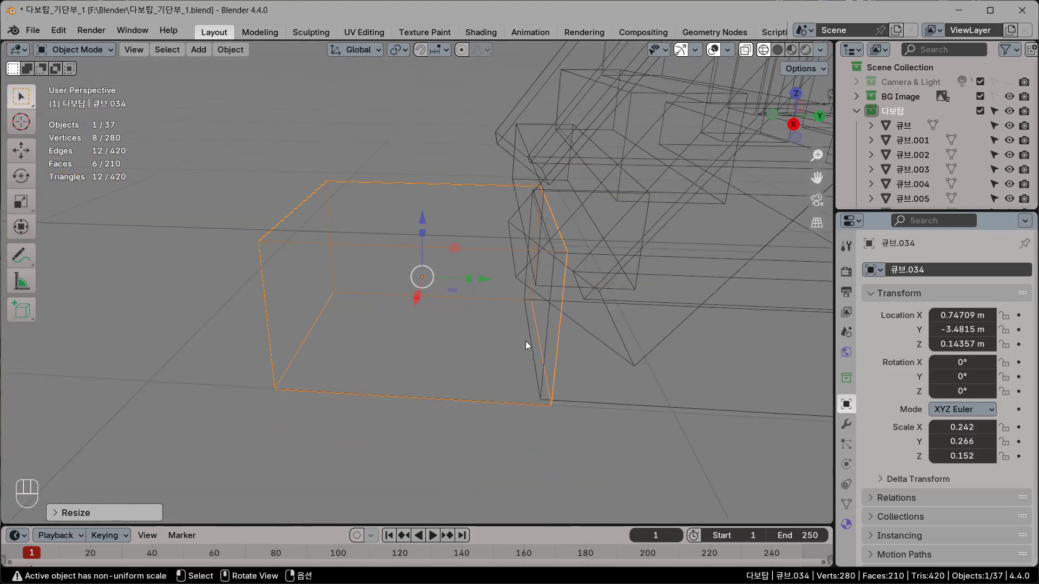
pyautogui.hotkey('shift', 'z')
pyautogui.moveTo(600, 346); pyautogui.dragTo(547, 330, button='middle')
pyautogui.click(539, 444)
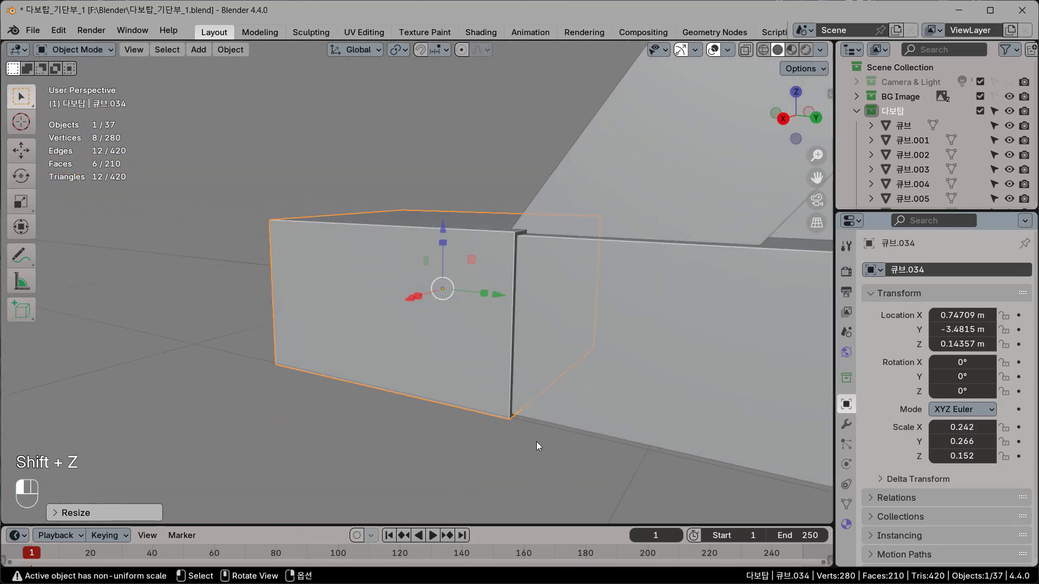
pyautogui.moveTo(609, 419); pyautogui.dragTo(567, 414, button='middle')
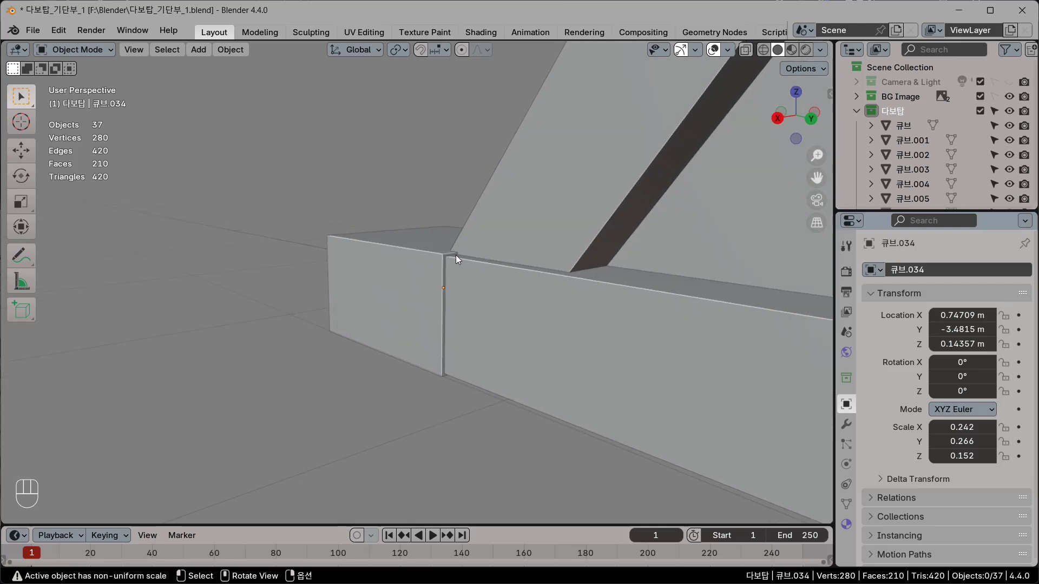
pyautogui.moveTo(454, 295); pyautogui.dragTo(649, 290, button='middle')
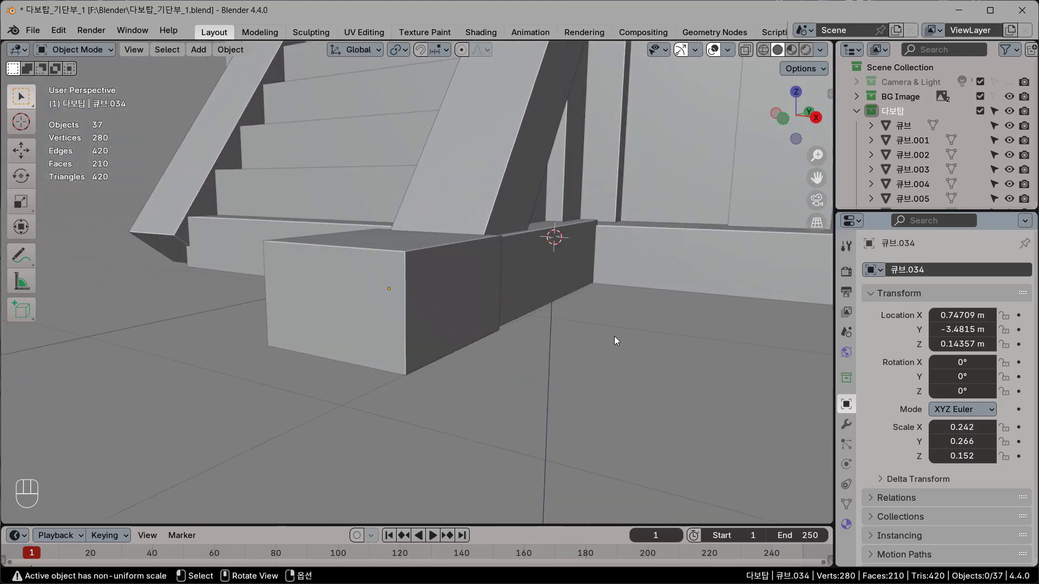
# Step: In front wireframe view, duplicate both foundation blocks along X to the opposite side of the stairs, at about X -0.751 m
pyautogui.press('KP_1')
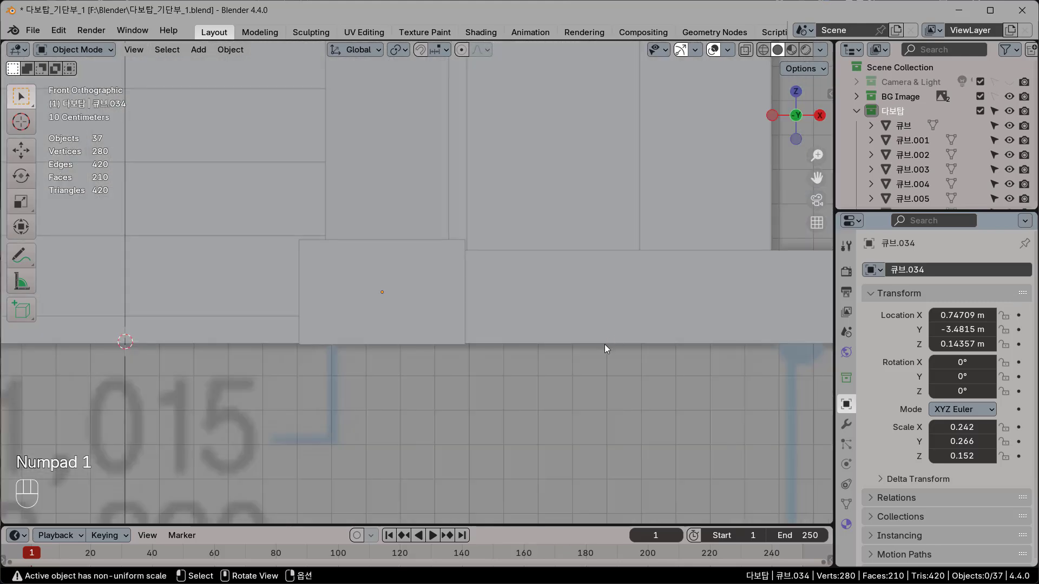
pyautogui.hotkey('shift', 'z')
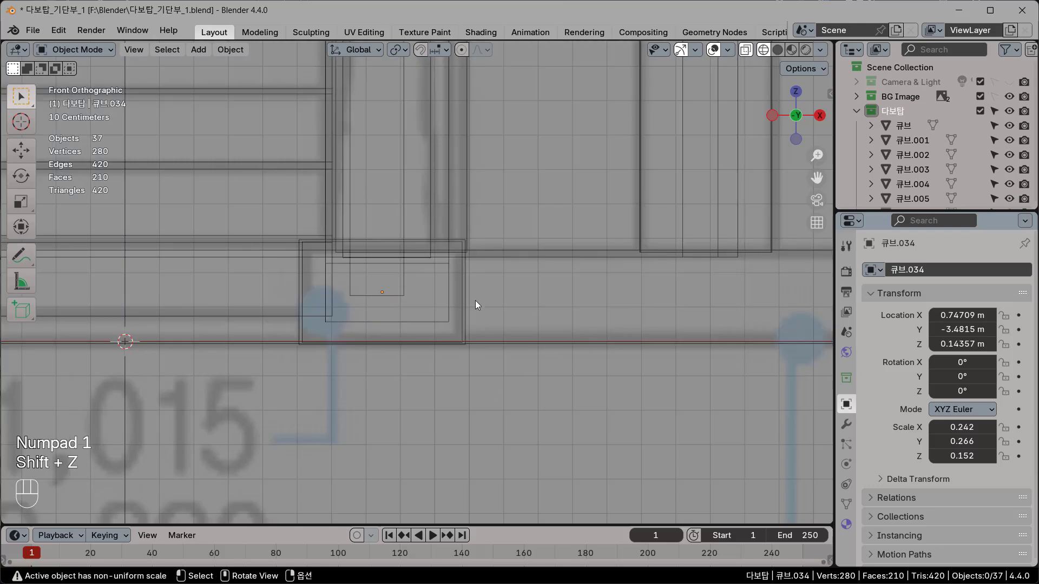
pyautogui.click(462, 294)
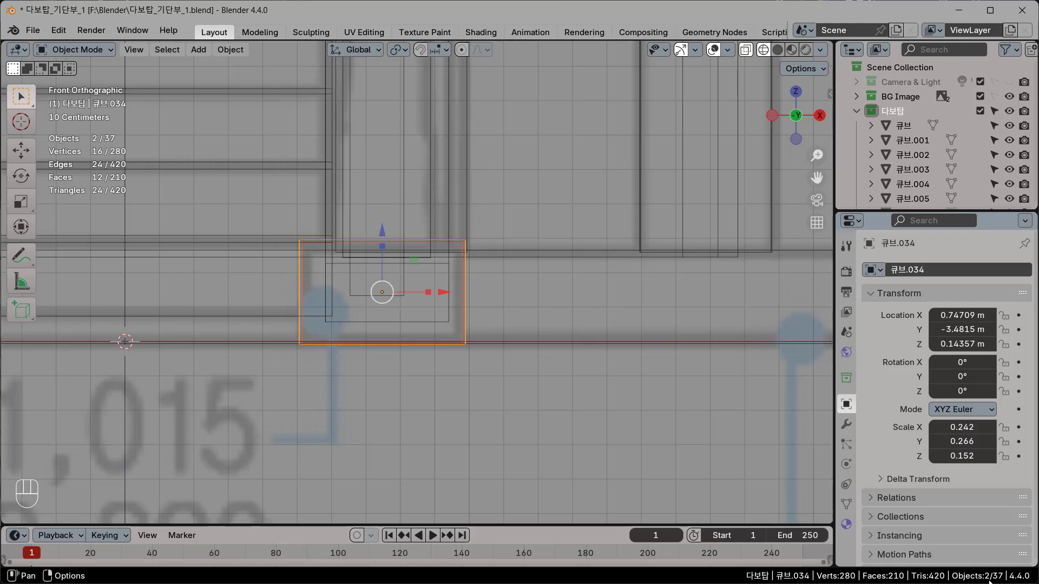
pyautogui.scroll(1, 405, 339)
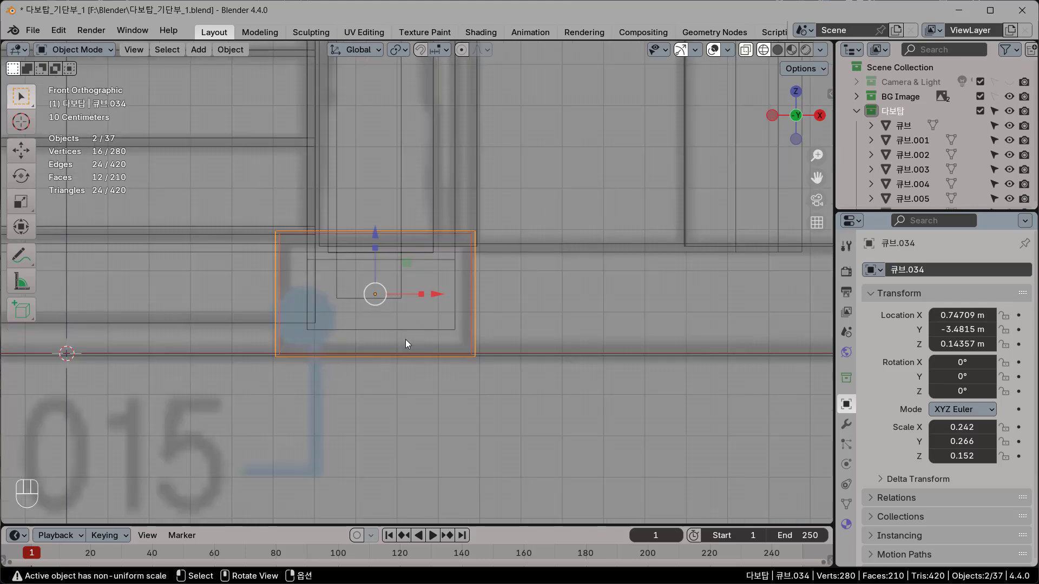
pyautogui.scroll(-1, 406, 339)
pyautogui.keyDown('shift'); pyautogui.moveTo(385, 372); pyautogui.dragTo(677, 398, button='middle'); pyautogui.keyUp('shift')
pyautogui.scroll(-1, 663, 398)
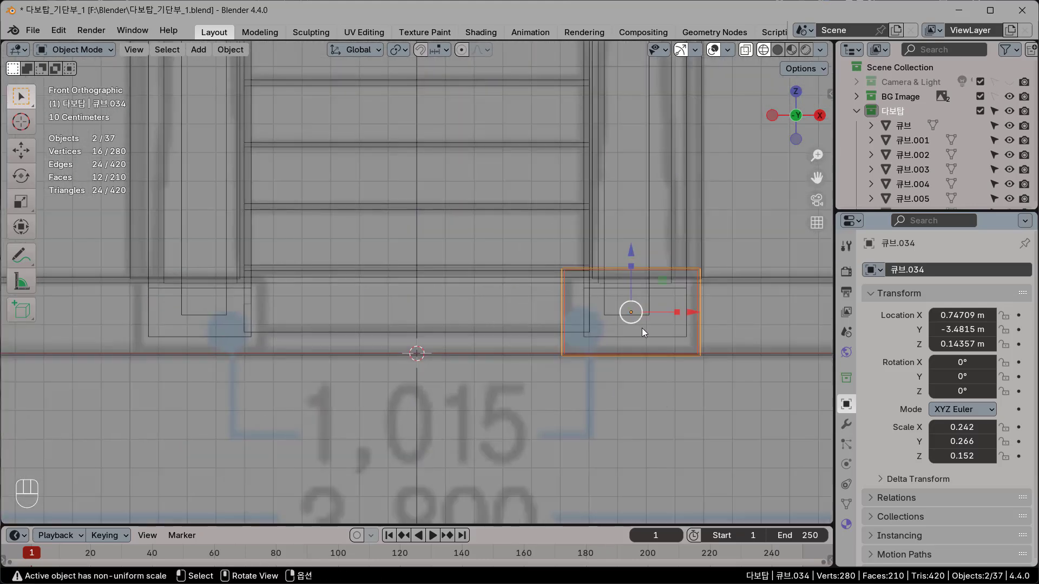
pyautogui.hotkey('shift', 'd')
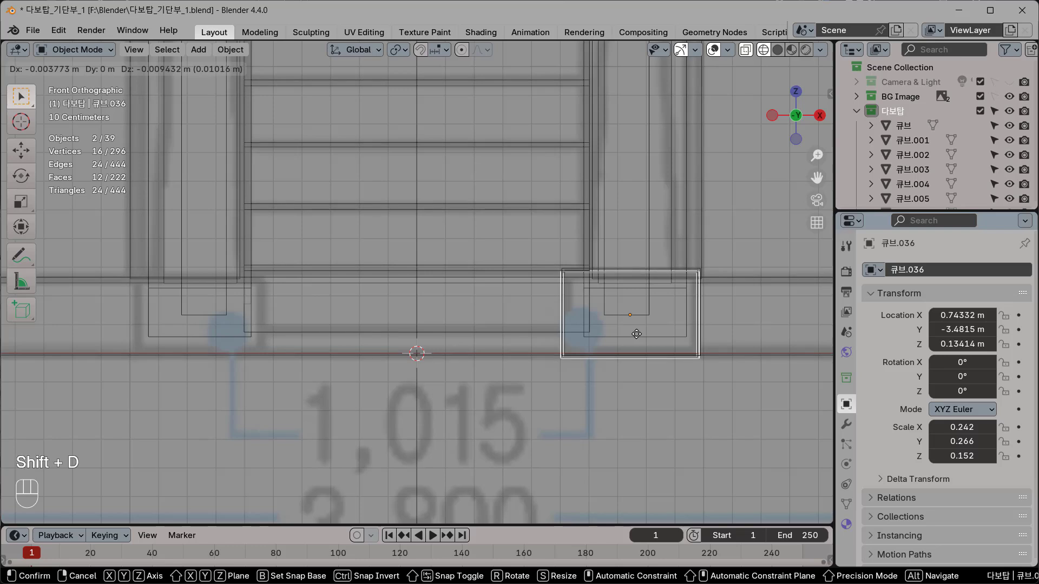
pyautogui.press('x')
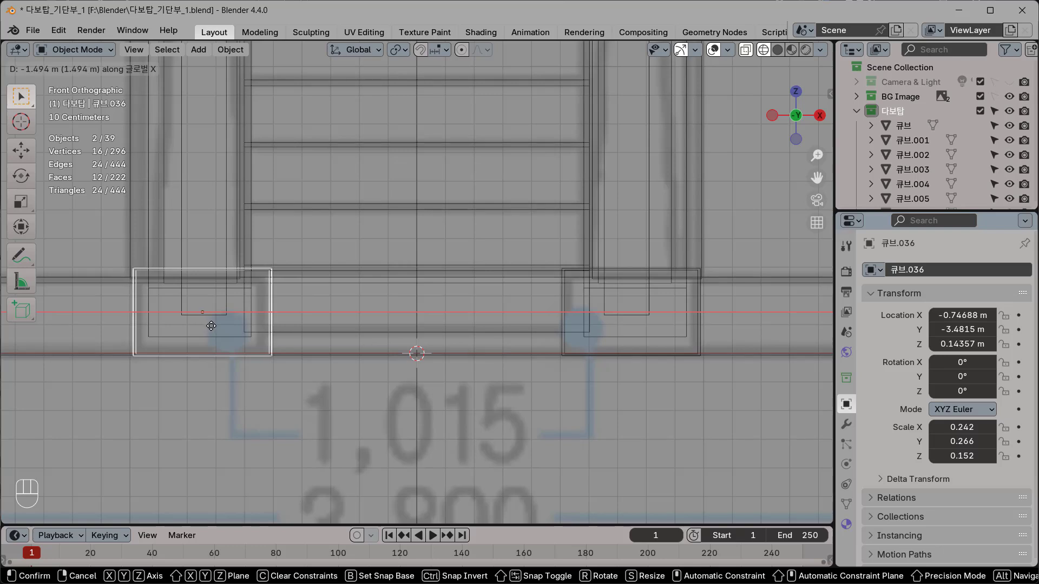
pyautogui.click(210, 328)
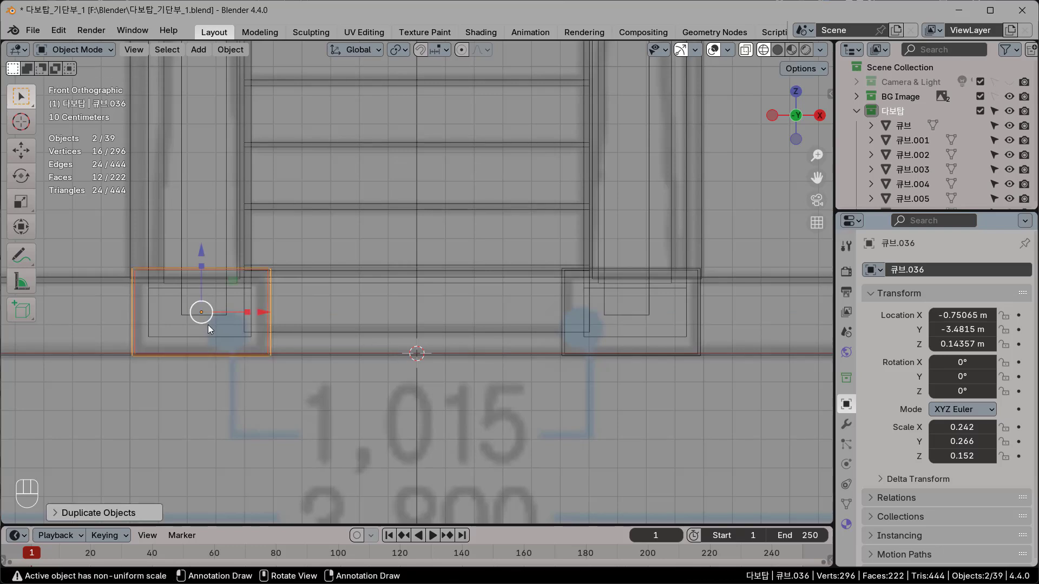
# Step: Compare the foundation blocks on both sides of the stairs with the front reference drawing
pyautogui.scroll(3, 790, 318)
pyautogui.keyDown('shift'); pyautogui.moveTo(739, 315); pyautogui.dragTo(530, 314, button='middle'); pyautogui.keyUp('shift')
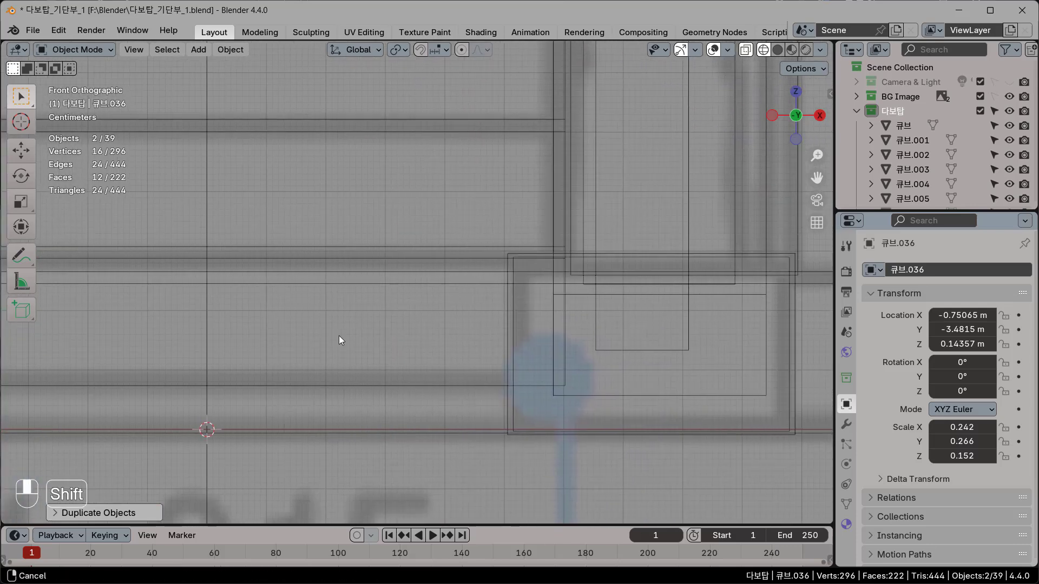
pyautogui.moveTo(339, 336)
pyautogui.keyDown('shift'); pyautogui.mouseDown(button='middle')
pyautogui.moveTo(459, 342)
pyautogui.moveTo(347, 352)
pyautogui.mouseUp(button='middle'); pyautogui.keyUp('shift')
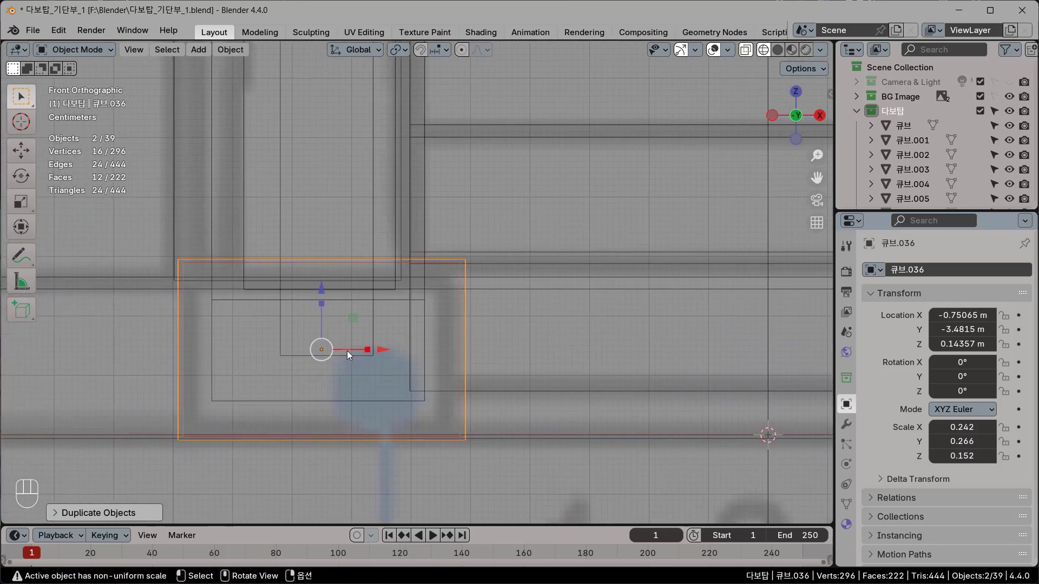
pyautogui.moveTo(369, 351); pyautogui.dragTo(376, 350)
pyautogui.click(377, 353)
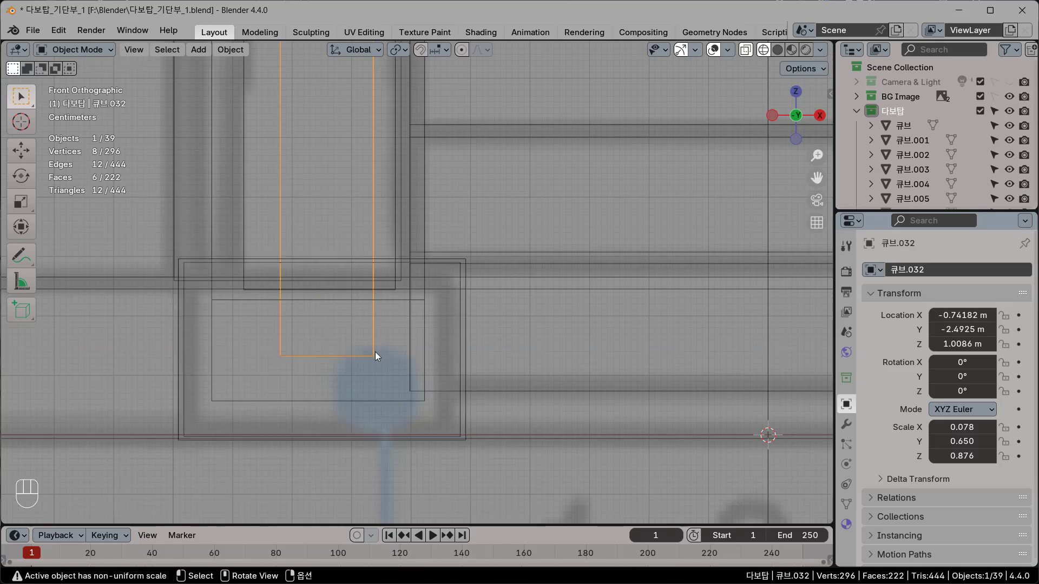
pyautogui.scroll(-4, 418, 348)
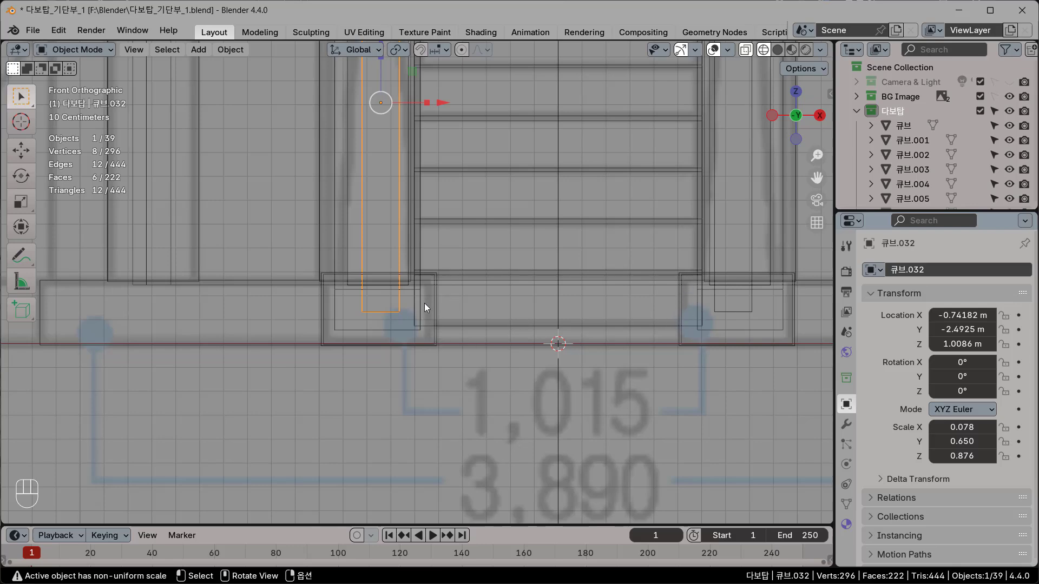
pyautogui.scroll(-2, 396, 312)
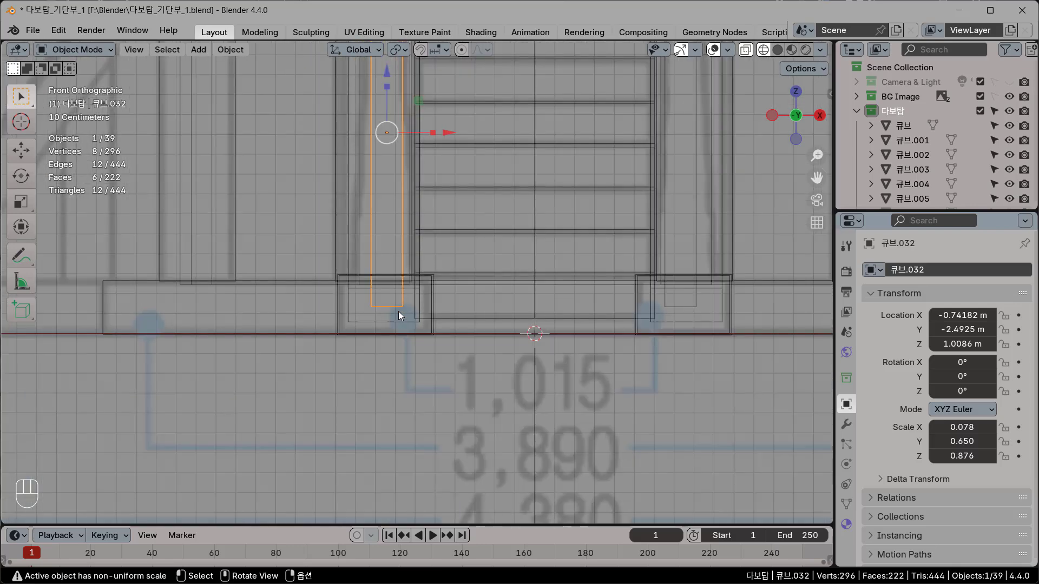
pyautogui.scroll(2, 447, 320)
pyautogui.keyDown('shift'); pyautogui.moveTo(460, 320); pyautogui.dragTo(398, 292, button='middle'); pyautogui.keyUp('shift')
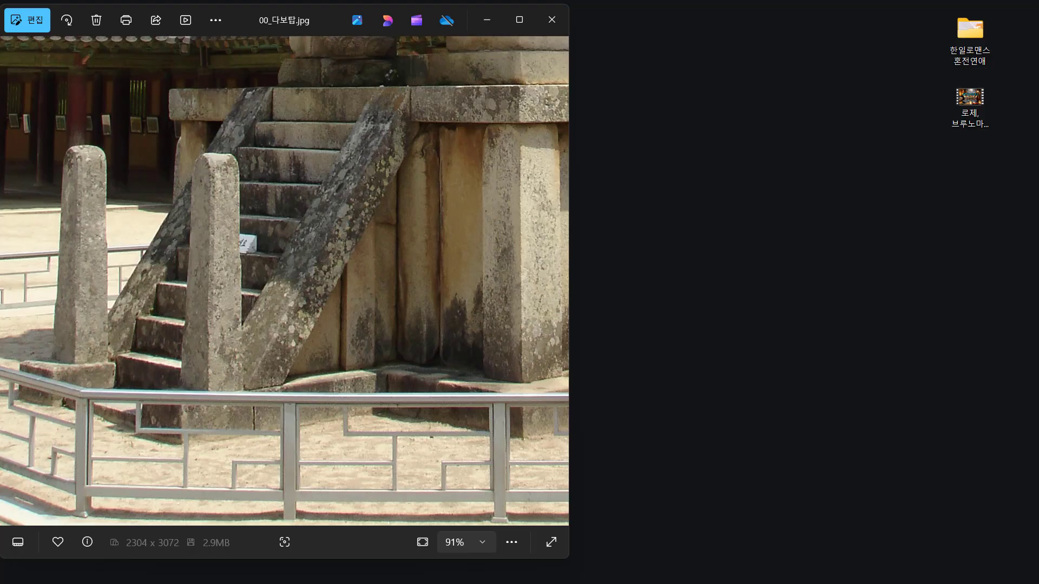
# Step: Check the reference photos of the pagoda's stairs for the shape of the lowest step, and return to Blender
pyautogui.click(313, 460)
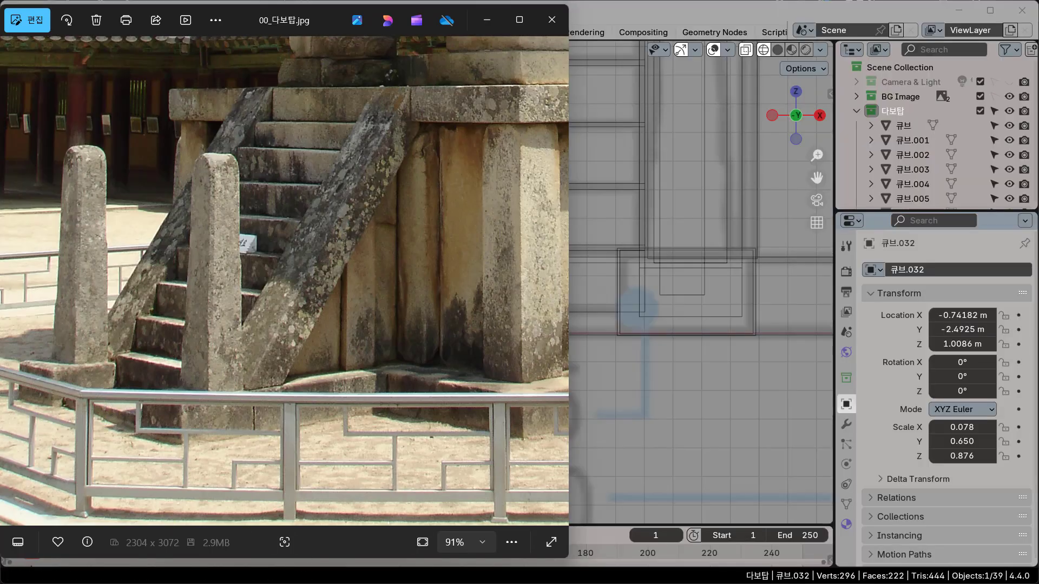
pyautogui.hotkey('alt', 'Tab')
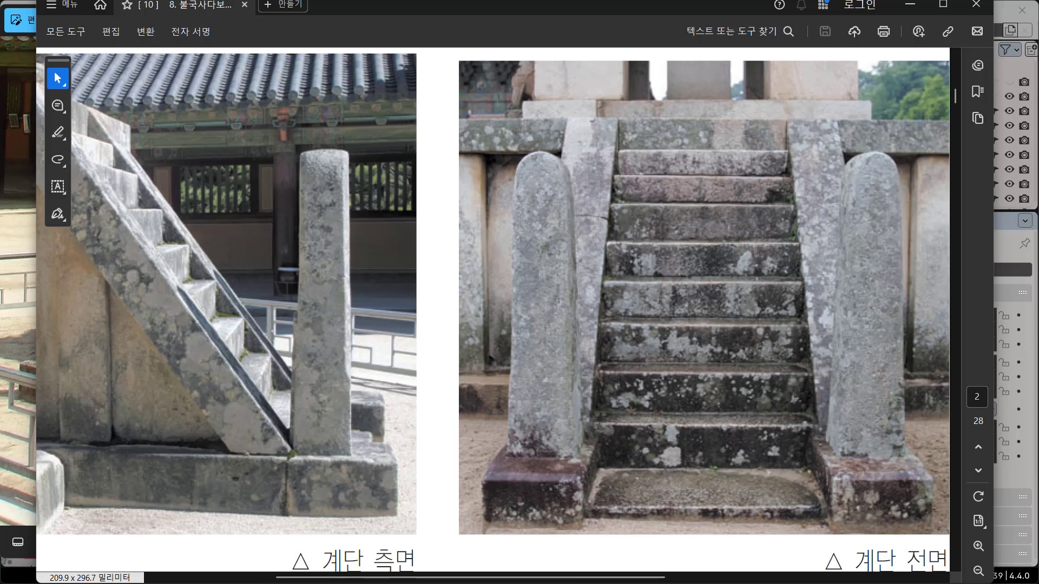
pyautogui.hotkey('alt', 'Tab')
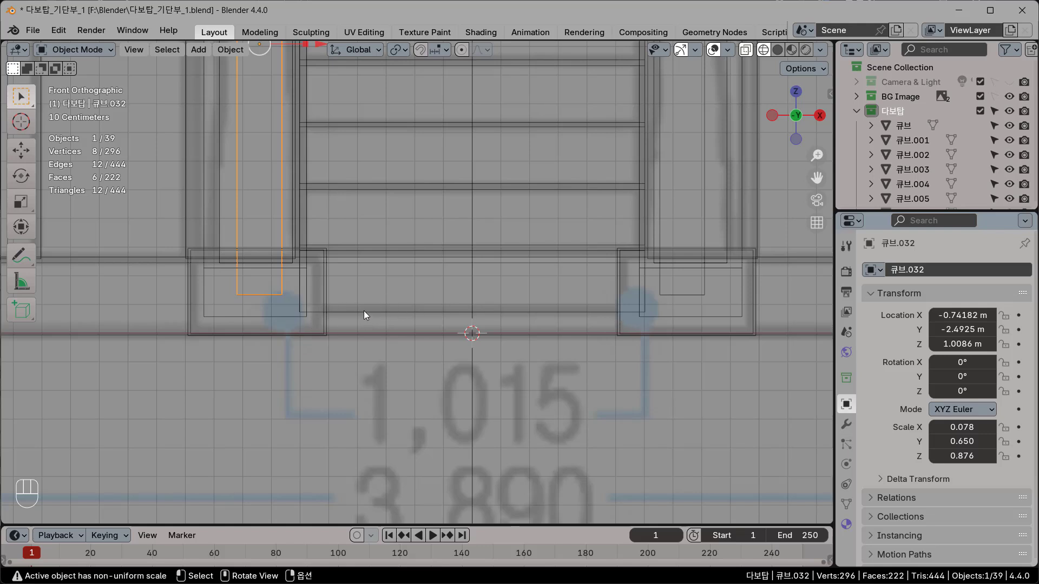
# Step: Duplicate the lowest modelled stair step downward along Z to about Z 0.038 m
pyautogui.click(381, 310)
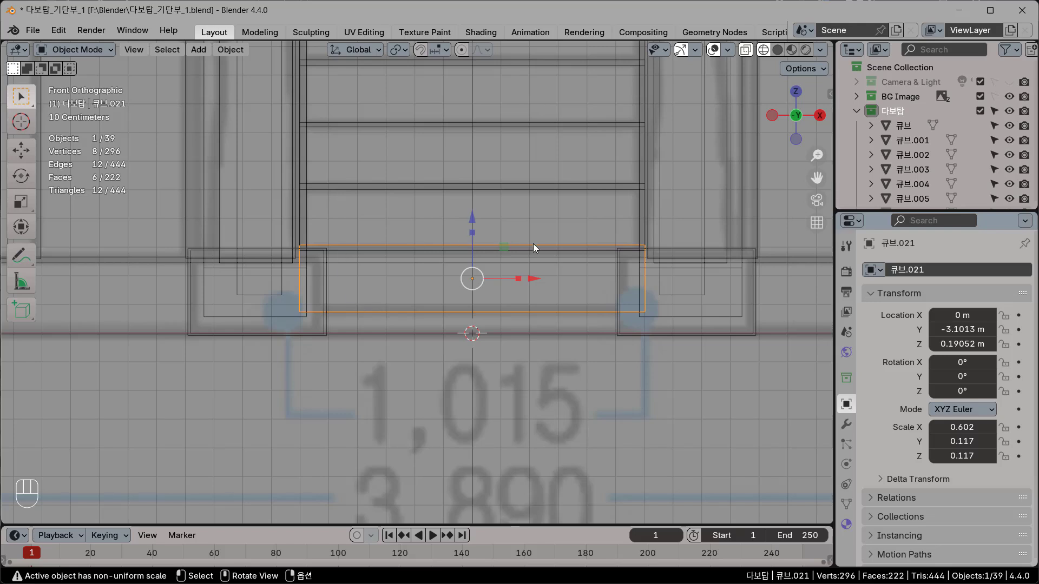
pyautogui.keyDown('shift'); pyautogui.moveTo(501, 307); pyautogui.dragTo(478, 310, button='middle'); pyautogui.keyUp('shift')
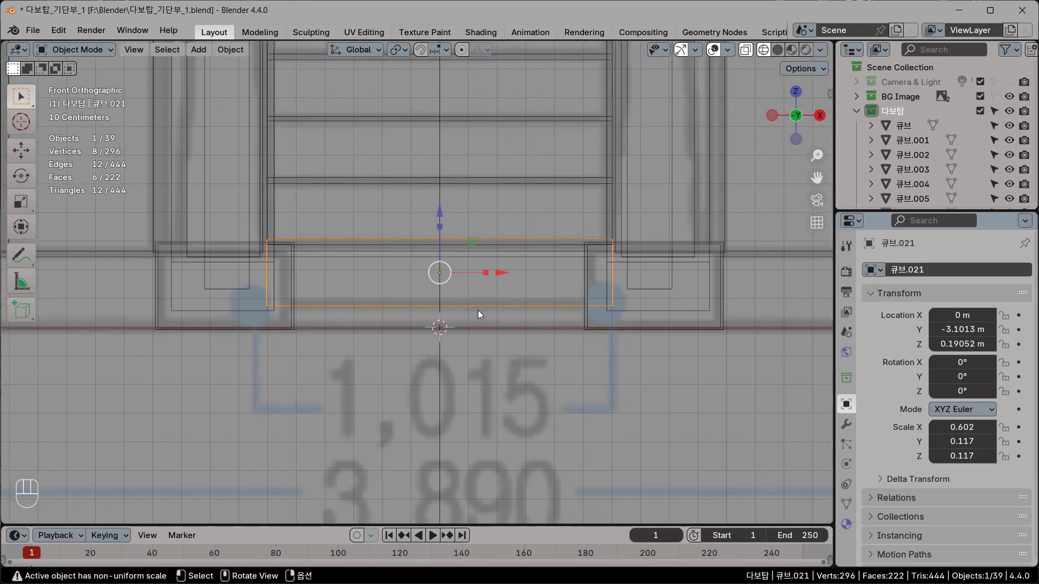
pyautogui.hotkey('shift', 'd')
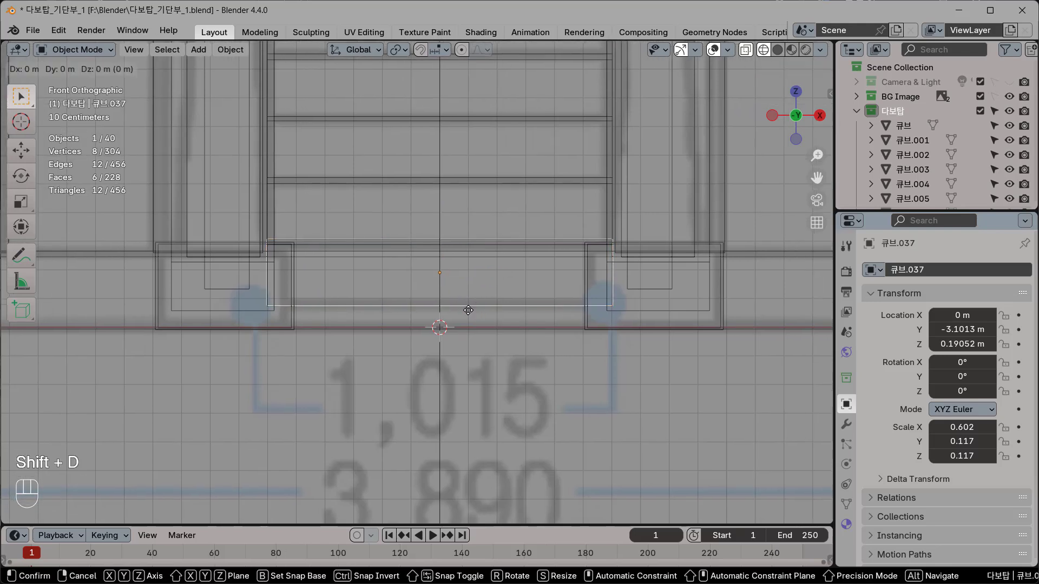
pyautogui.press('z')
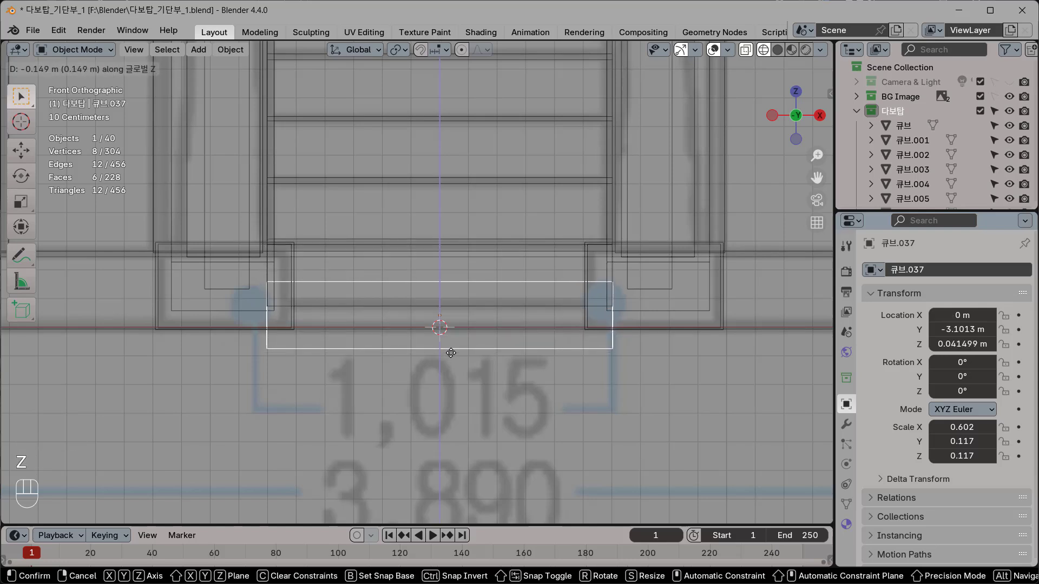
pyautogui.click(451, 354)
# Step: Flatten the duplicated step to a Z scale of about 0.049 to match the reference drawing
pyautogui.scroll(1, 481, 355)
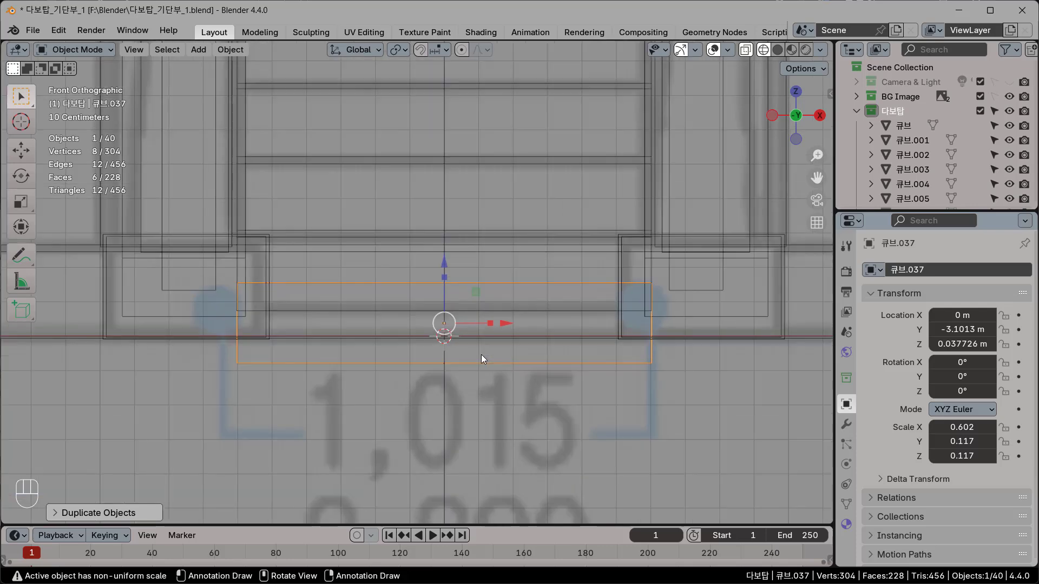
pyautogui.scroll(3, 445, 299)
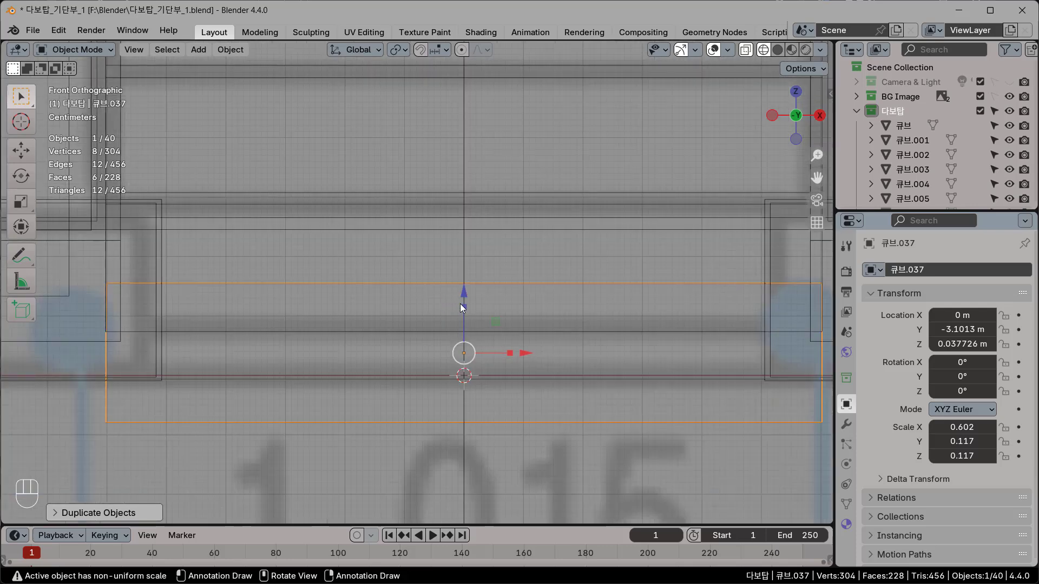
pyautogui.press('s')
pyautogui.press('z')
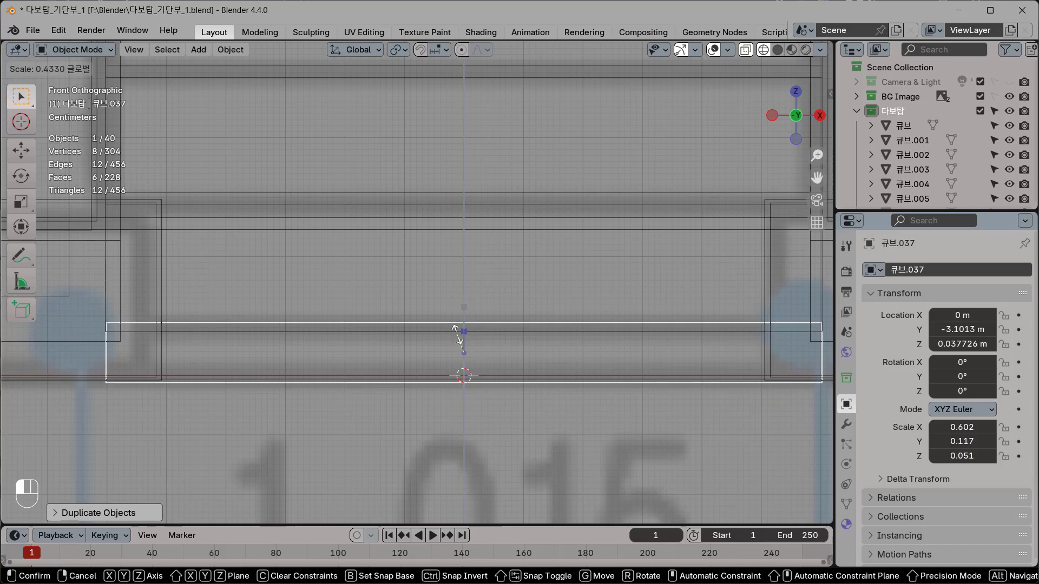
pyautogui.moveTo(457, 337); pyautogui.dragTo(458, 336)
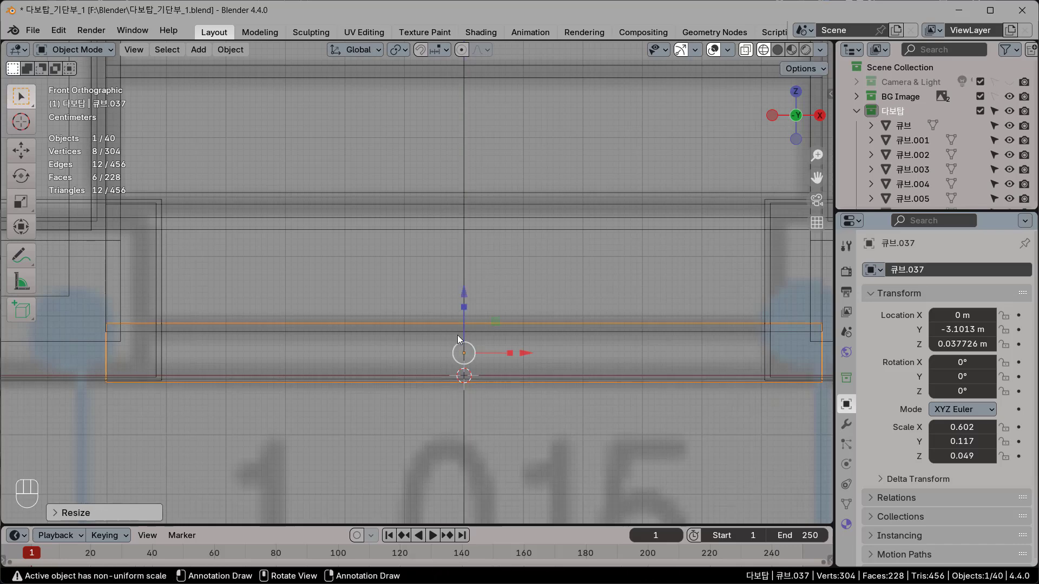
# Step: Move the flattened bottom step forward to about Y -3.403 m and lengthen it to a Y scale of about 0.241
pyautogui.click(459, 336)
pyautogui.scroll(-1, 467, 366)
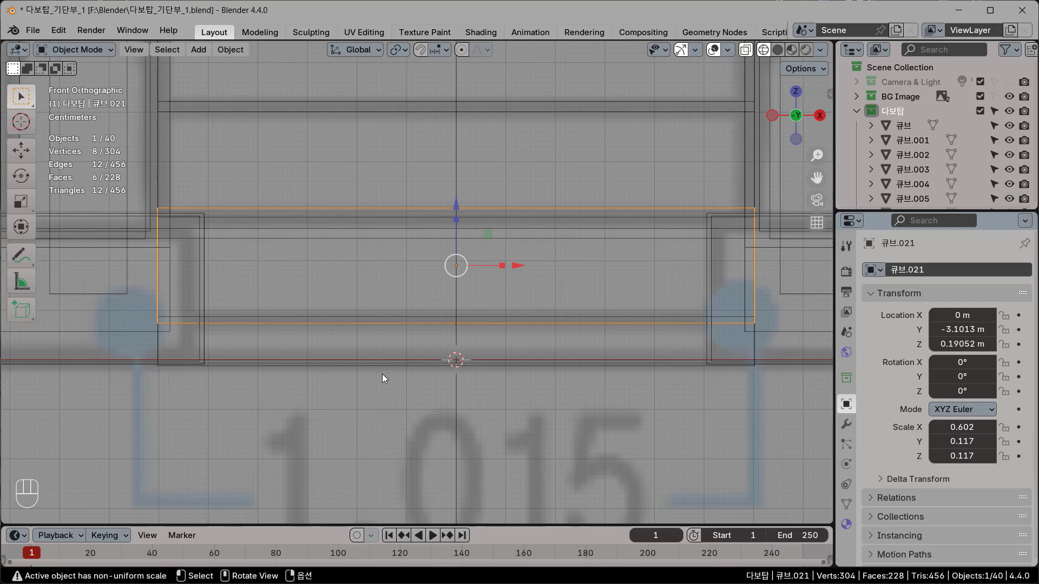
pyautogui.scroll(-2, 421, 397)
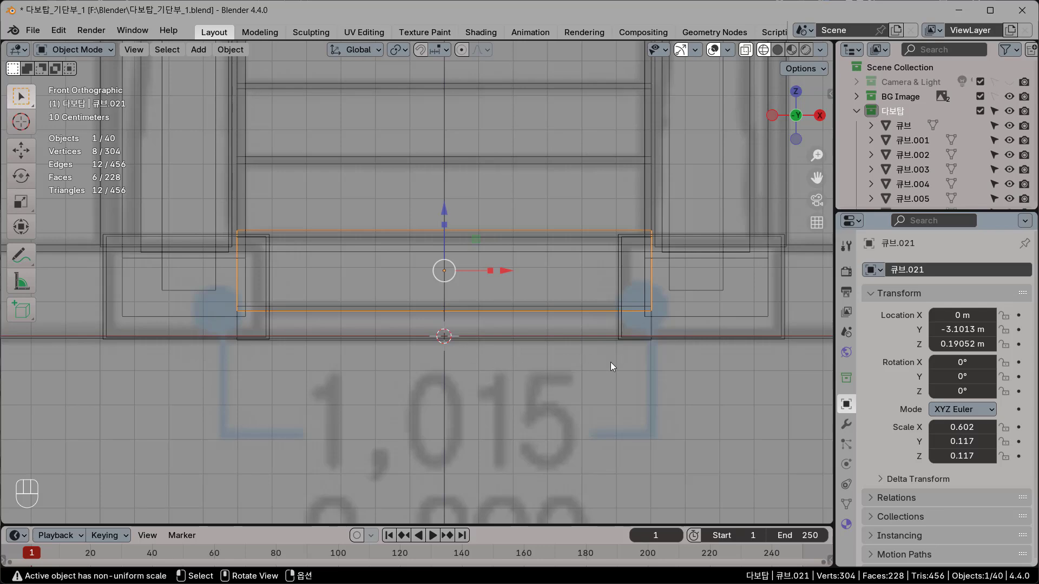
pyautogui.press('KP_3')
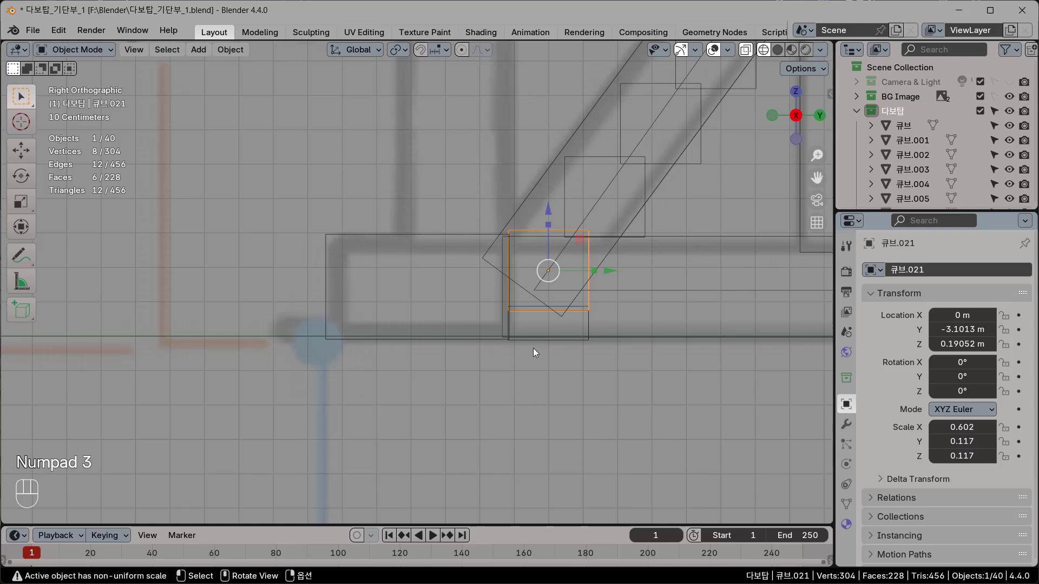
pyautogui.click(590, 326)
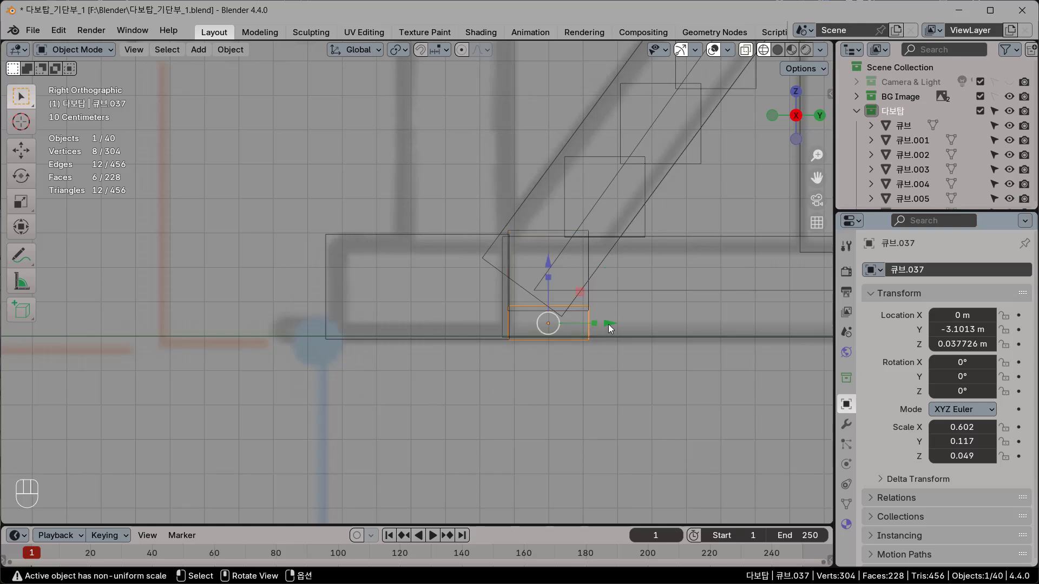
pyautogui.moveTo(608, 324); pyautogui.dragTo(505, 336)
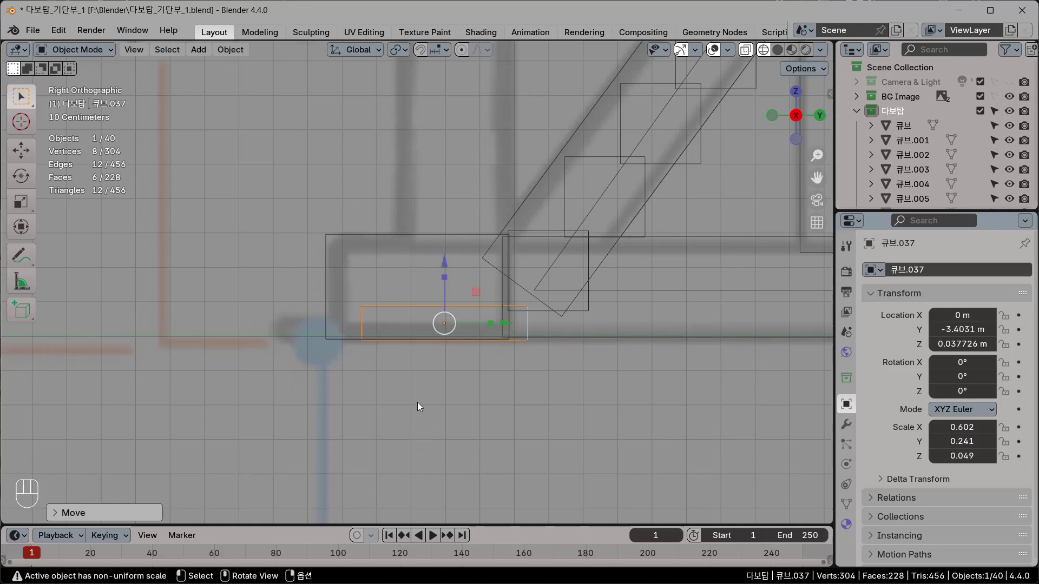
# Step: Examine the bottom step between the foundation blocks in solid shading, from the front and from underneath
pyautogui.moveTo(368, 303); pyautogui.dragTo(379, 432, button='middle')
pyautogui.hotkey('shift', 'z')
pyautogui.click(379, 432)
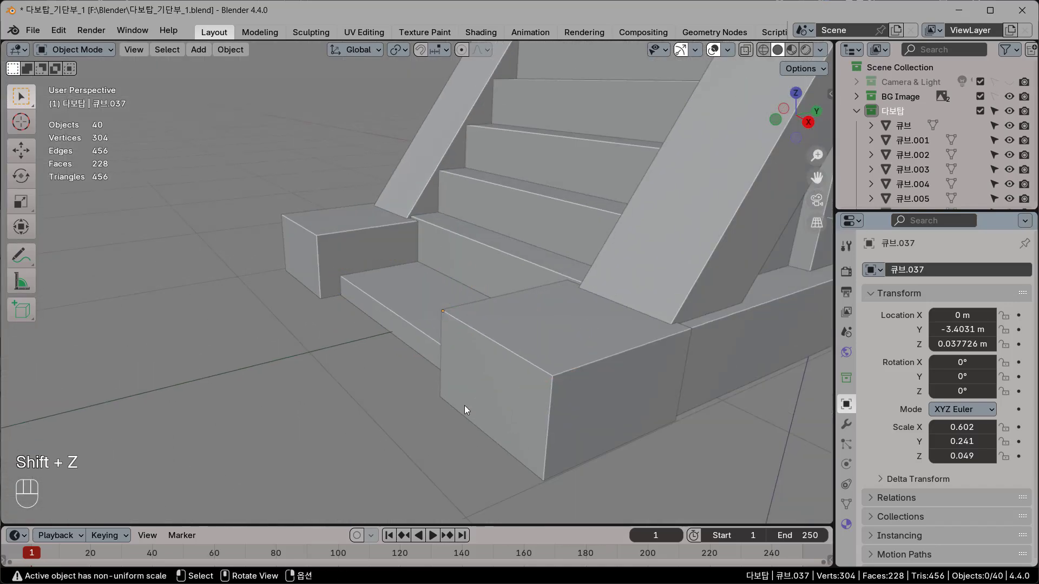
pyautogui.moveTo(464, 405); pyautogui.dragTo(319, 334, button='middle')
pyautogui.scroll(2, 319, 334)
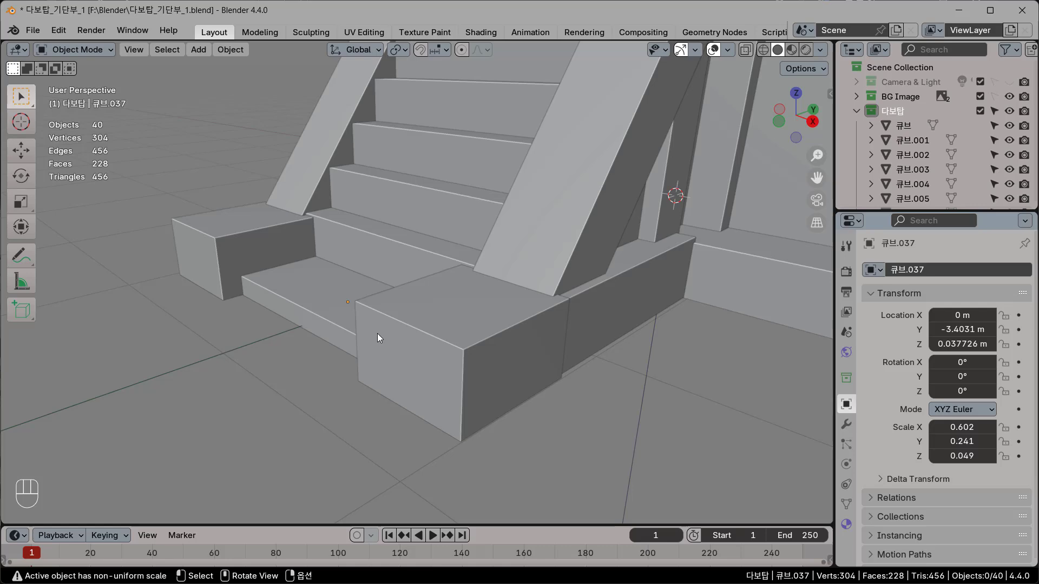
pyautogui.moveTo(378, 333); pyautogui.dragTo(439, 365, button='middle')
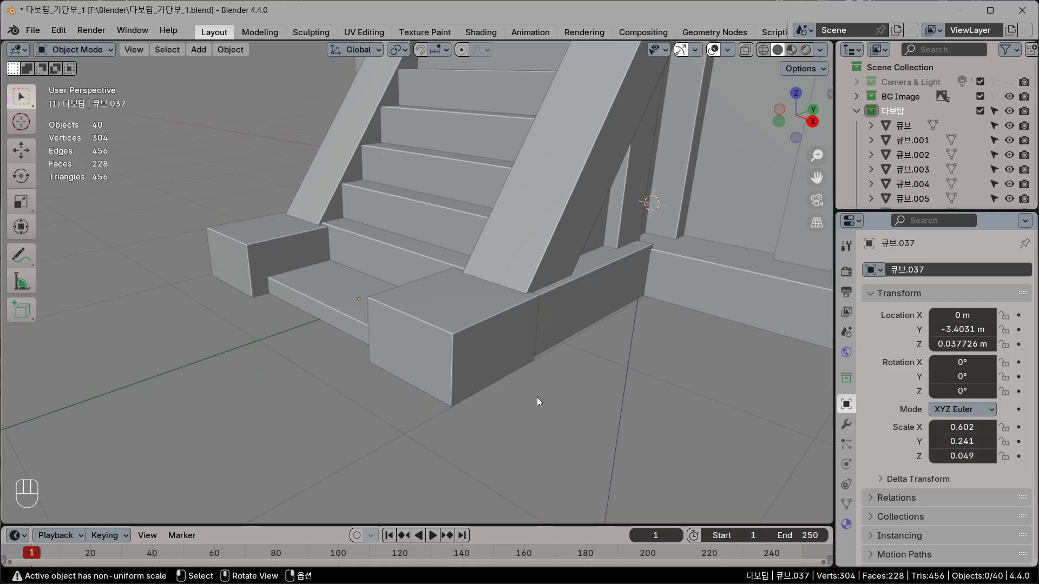
pyautogui.moveTo(537, 401); pyautogui.dragTo(477, 297, button='middle')
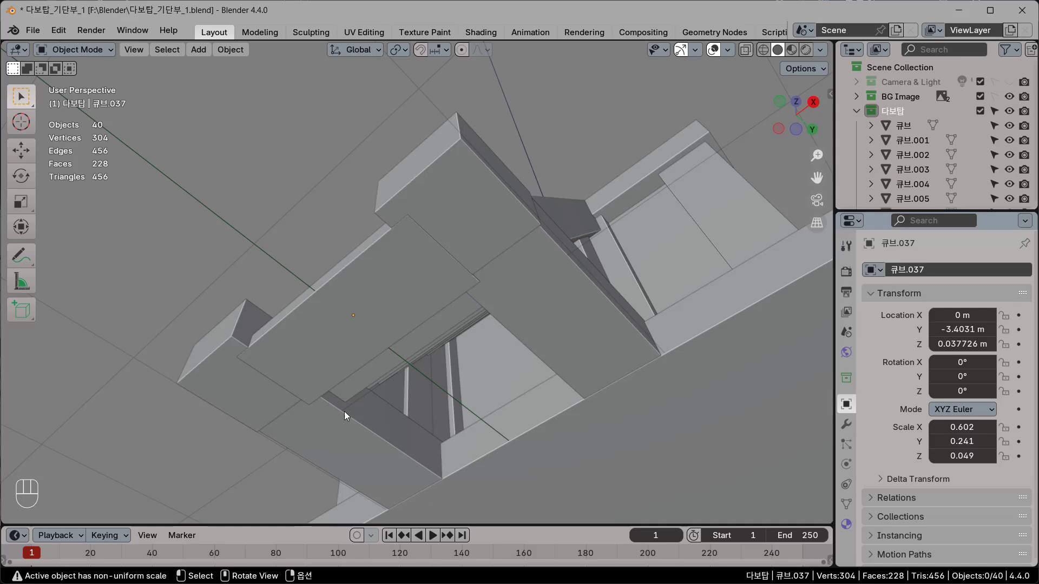
pyautogui.moveTo(465, 405); pyautogui.dragTo(414, 388, button='middle')
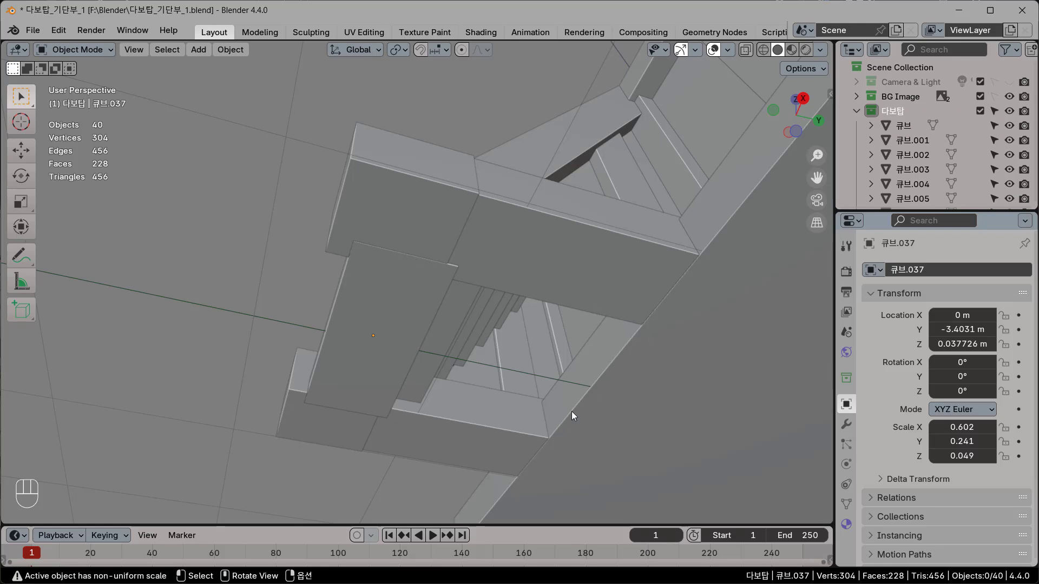
# Step: Extend the bottom step back under the stairs to a Y scale of about 0.739, centred at about Y -2.867 m
pyautogui.click(396, 333)
pyautogui.moveTo(414, 346); pyautogui.dragTo(589, 351)
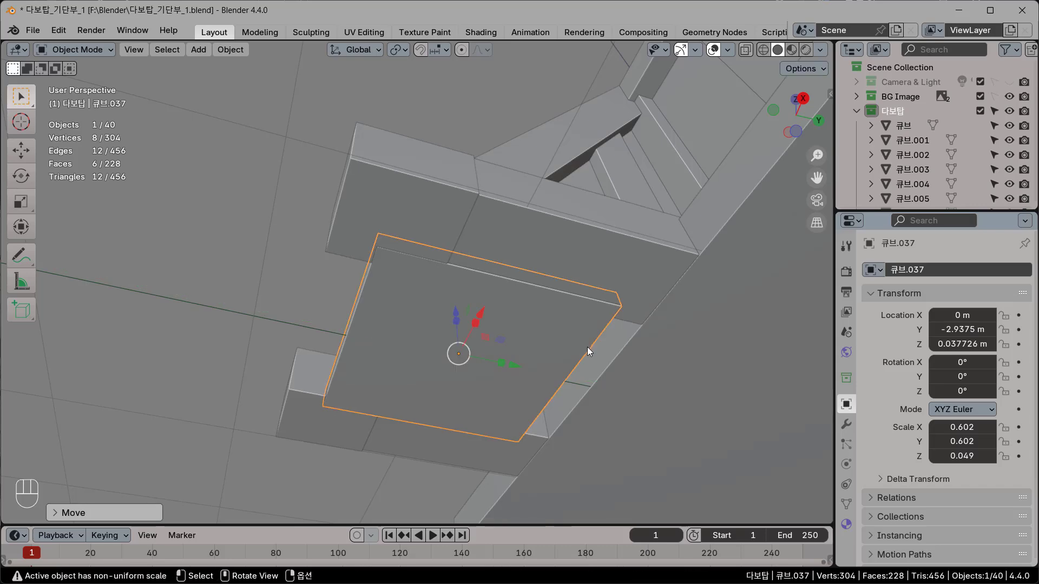
pyautogui.press('KP_3')
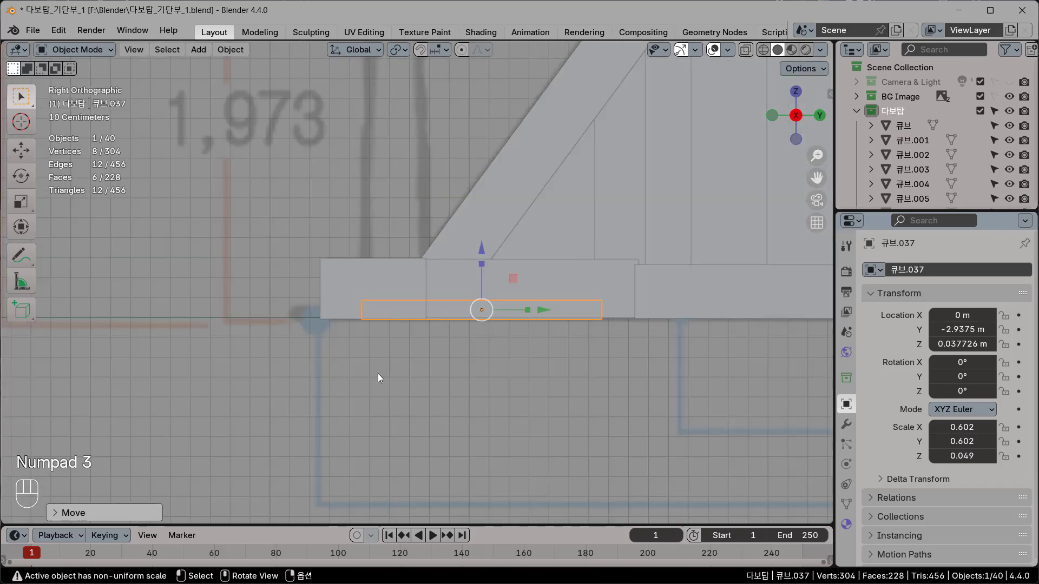
pyautogui.scroll(2, 377, 373)
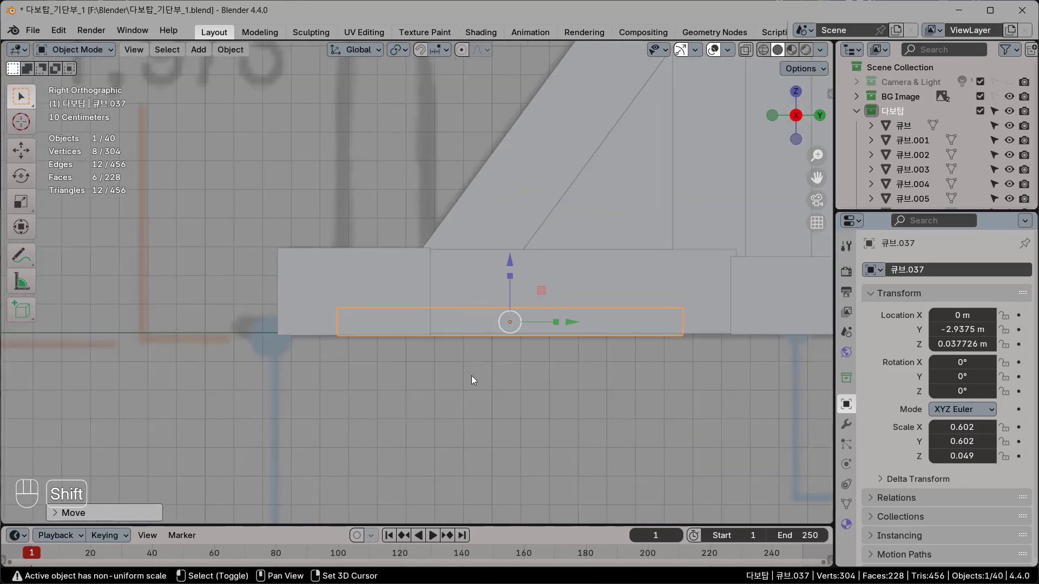
pyautogui.hotkey('shift', 'z')
pyautogui.keyDown('shift'); pyautogui.moveTo(501, 363); pyautogui.dragTo(453, 388, button='middle'); pyautogui.keyUp('shift')
pyautogui.scroll(1, 453, 387)
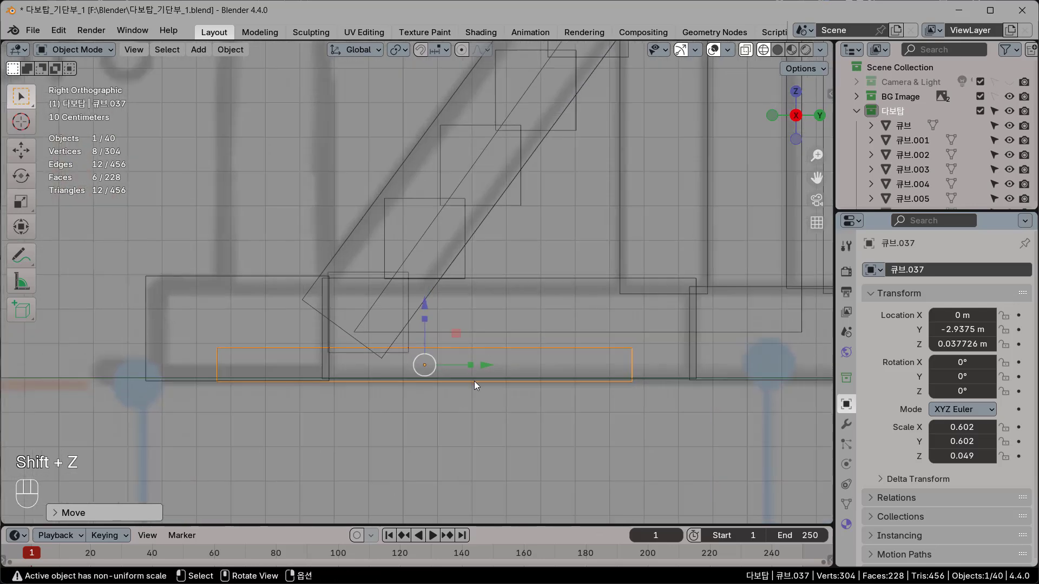
pyautogui.moveTo(467, 366); pyautogui.dragTo(511, 365)
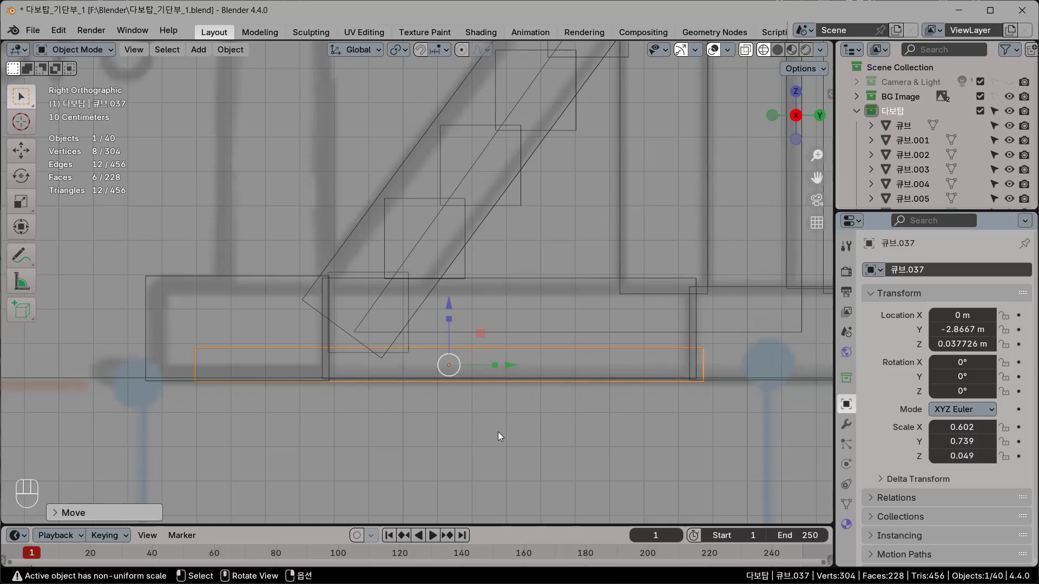
# Step: Check the extended bottom step and the whole base in solid shading, compare the stair reference photos, and return to Blender
pyautogui.moveTo(498, 433)
pyautogui.mouseDown(button='middle')
pyautogui.moveTo(469, 418)
pyautogui.moveTo(530, 380)
pyautogui.moveTo(554, 343)
pyautogui.mouseUp(button='middle')
pyautogui.hotkey('shift', 'z')
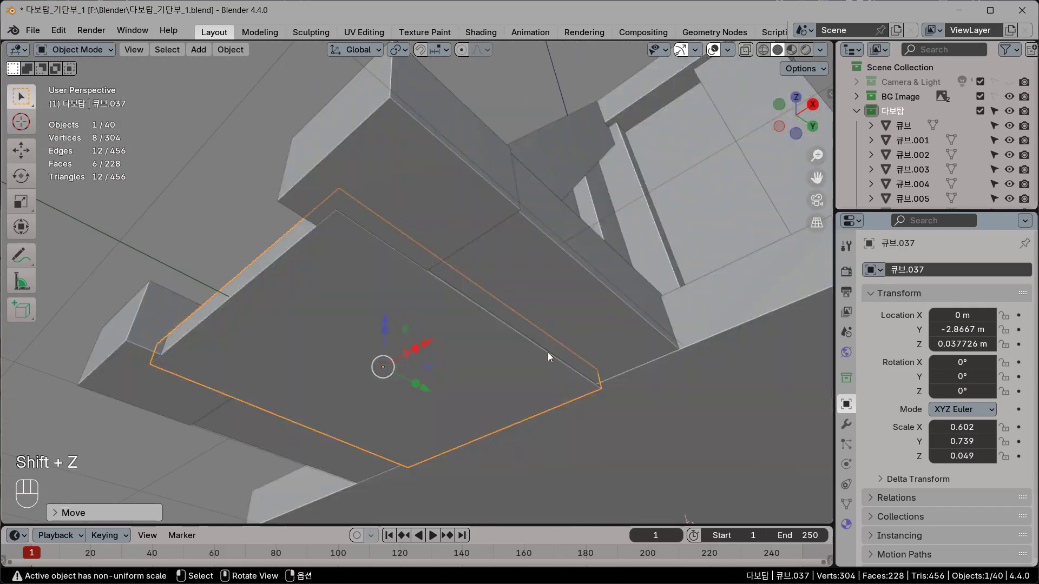
pyautogui.click(173, 220)
pyautogui.moveTo(262, 319); pyautogui.dragTo(362, 310, button='middle')
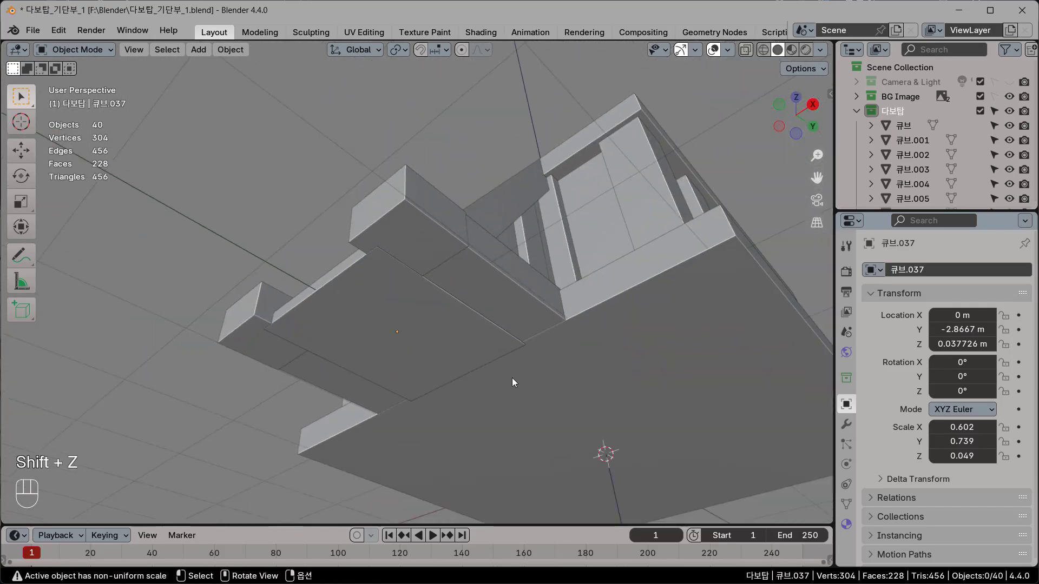
pyautogui.moveTo(512, 378); pyautogui.dragTo(519, 498, button='middle')
pyautogui.keyDown('shift'); pyautogui.moveTo(561, 353); pyautogui.dragTo(355, 424, button='middle'); pyautogui.keyUp('shift')
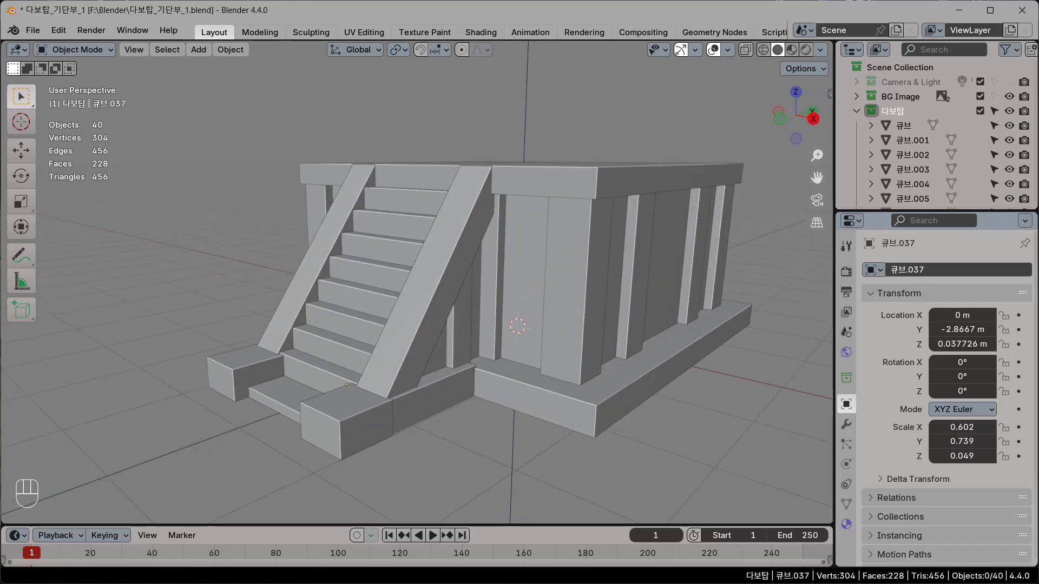
pyautogui.hotkey('alt', 'Tab')
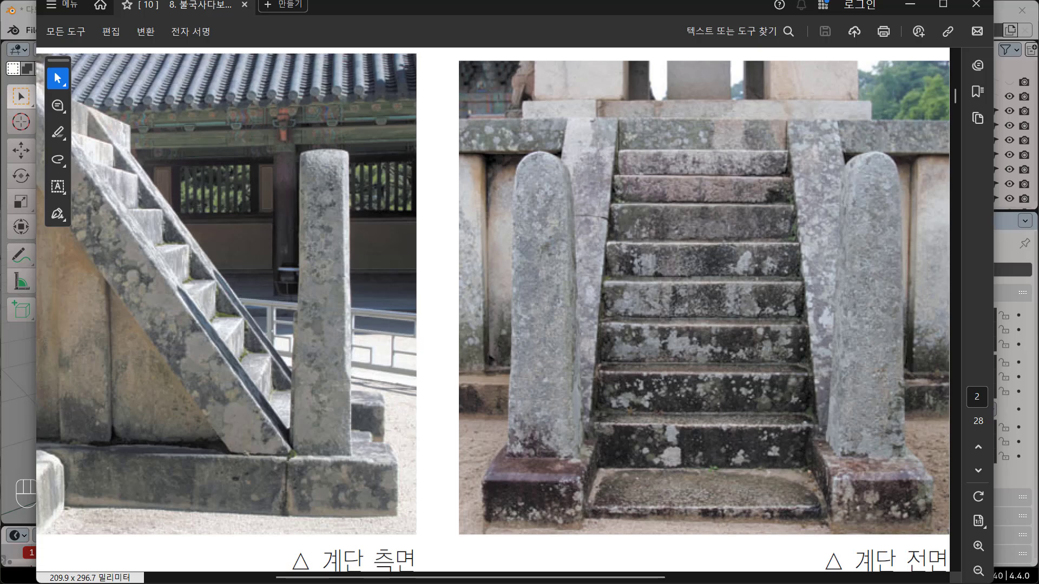
pyautogui.click(212, 583)
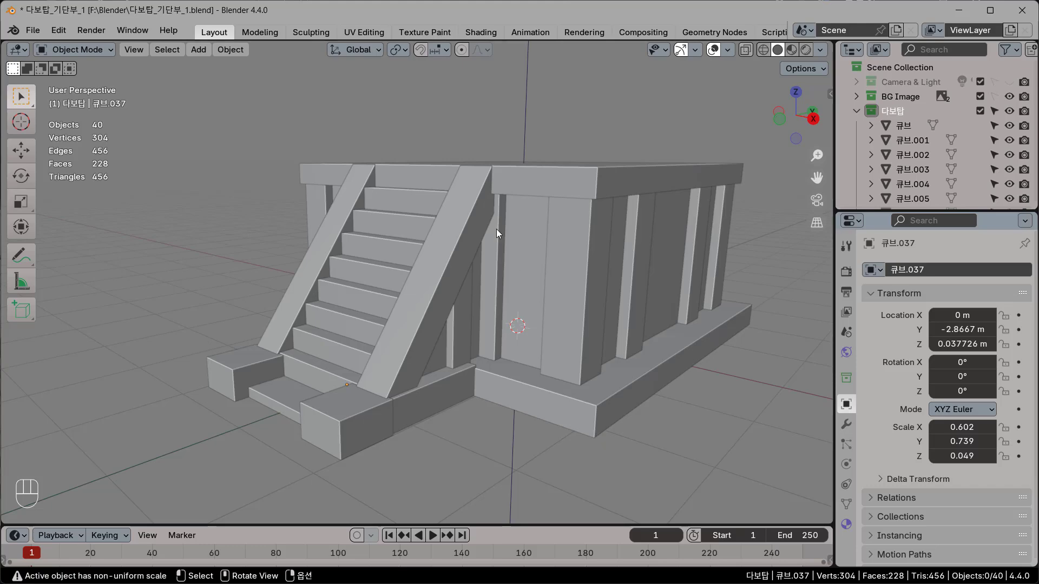
# Step: Add a cube and place it over the right stone post of the front drawing, at about X 0.758 m, Z 0.907 m
pyautogui.press('KP_1')
pyautogui.hotkey('shift', 'z')
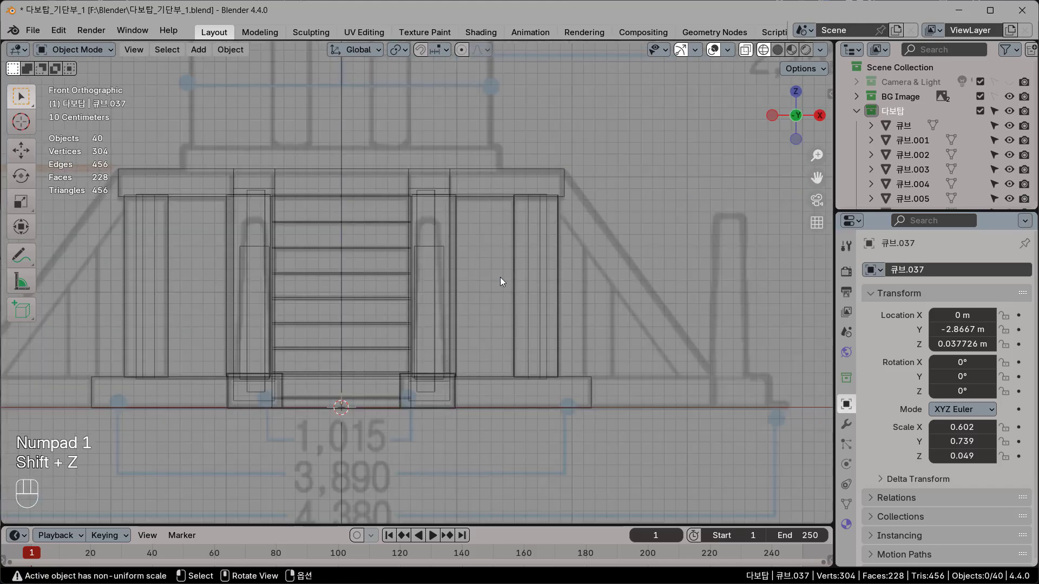
pyautogui.scroll(4, 422, 369)
pyautogui.keyDown('shift'); pyautogui.moveTo(434, 381); pyautogui.dragTo(414, 395, button='middle'); pyautogui.keyUp('shift')
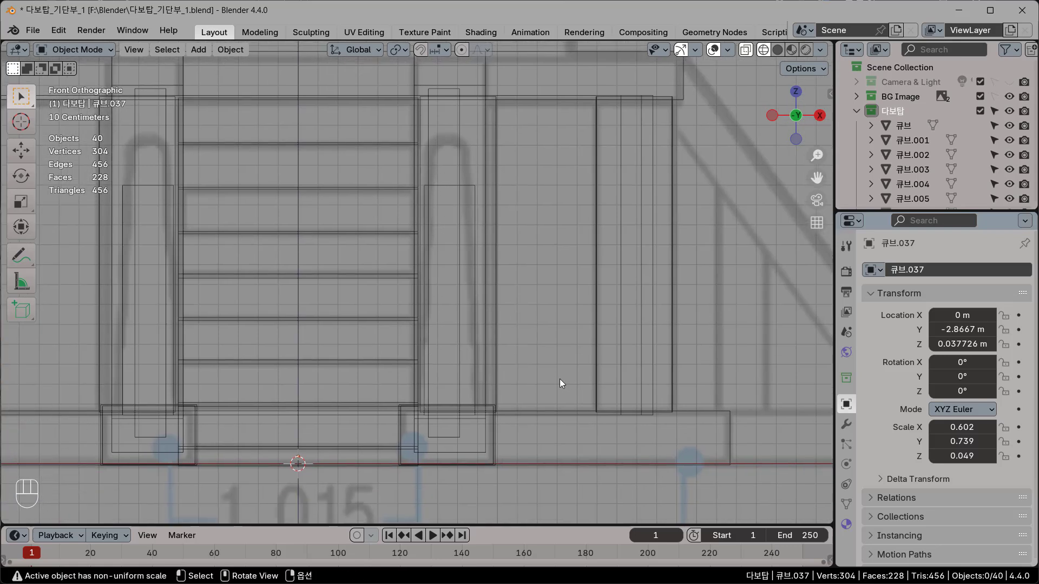
pyautogui.hotkey('shift', 'a')
pyautogui.moveTo(544, 303)
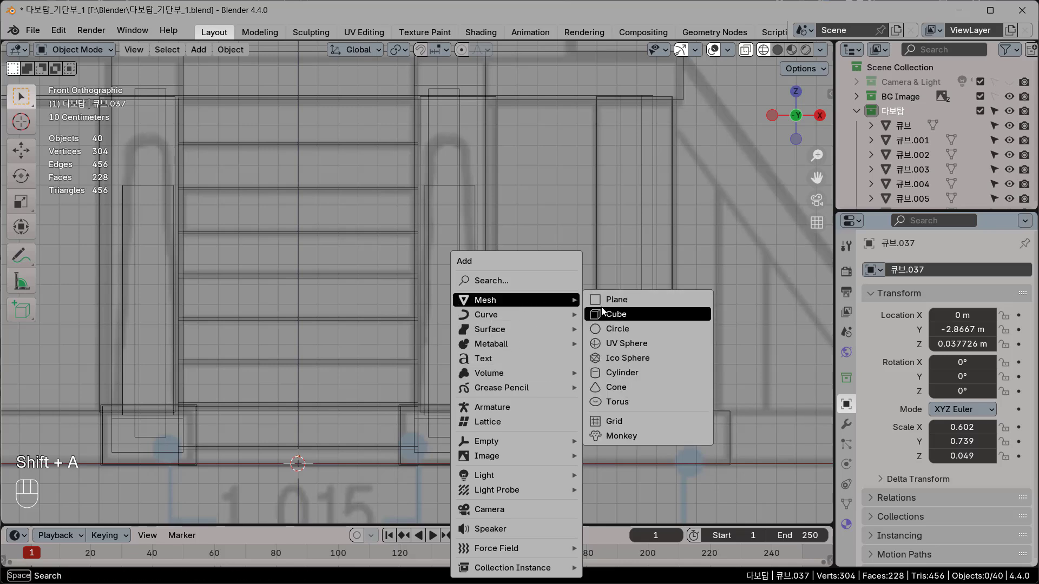
pyautogui.click(602, 312)
pyautogui.press('g')
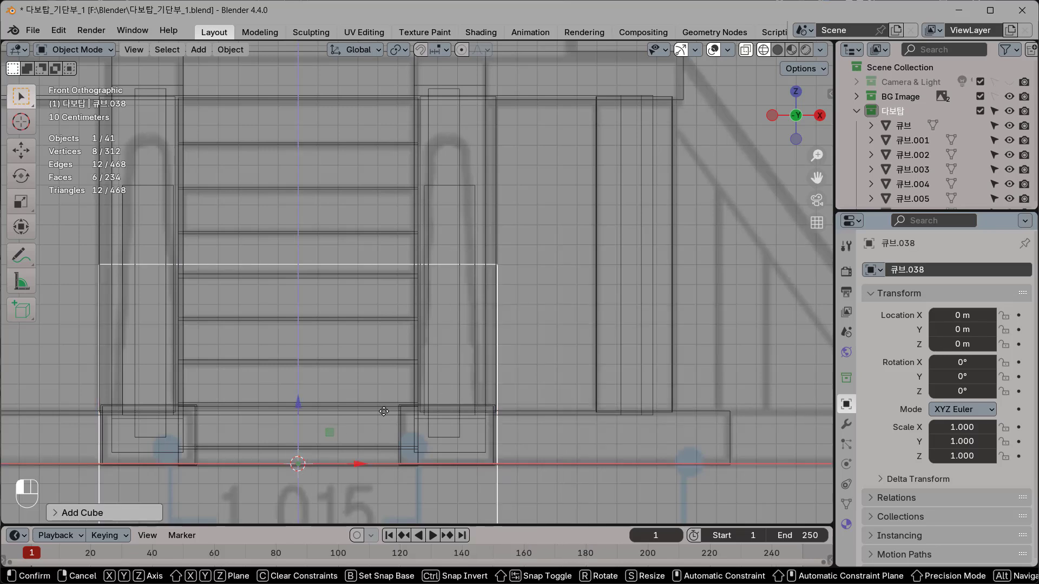
pyautogui.moveTo(492, 243); pyautogui.dragTo(490, 242)
pyautogui.click(490, 246)
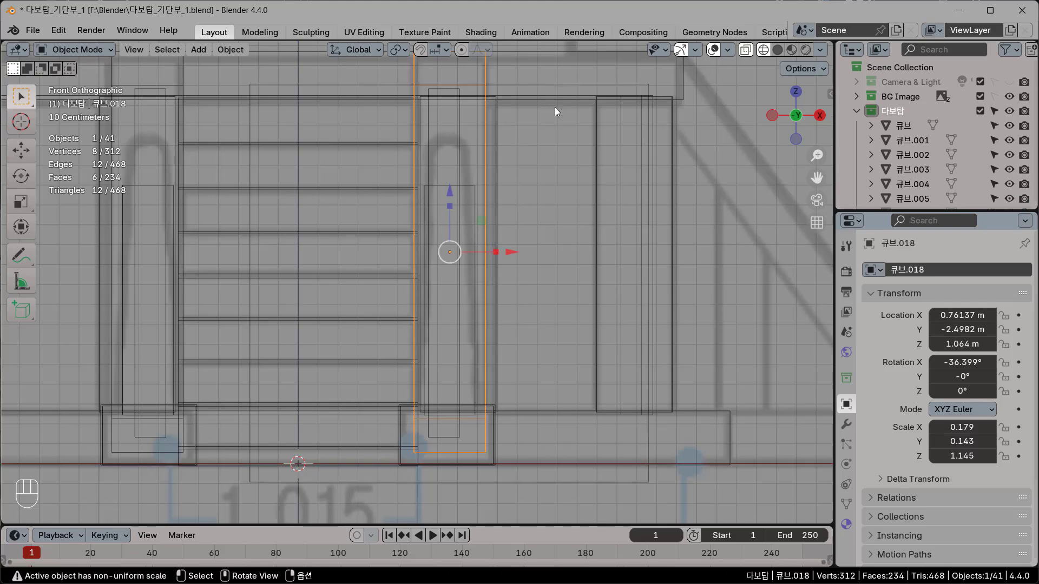
pyautogui.hotkey('ctrl', 'z')
pyautogui.scroll(-4, 593, 247)
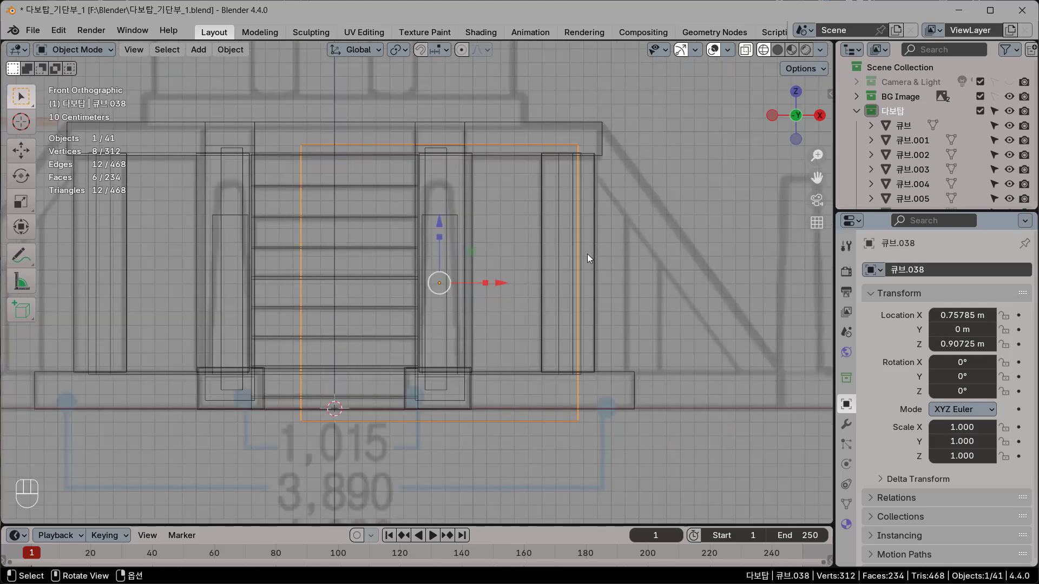
# Step: Scale the cube to about 0.140, stretch it to a Z scale of about 0.704, and raise it to about Z 0.951 m
pyautogui.press('s')
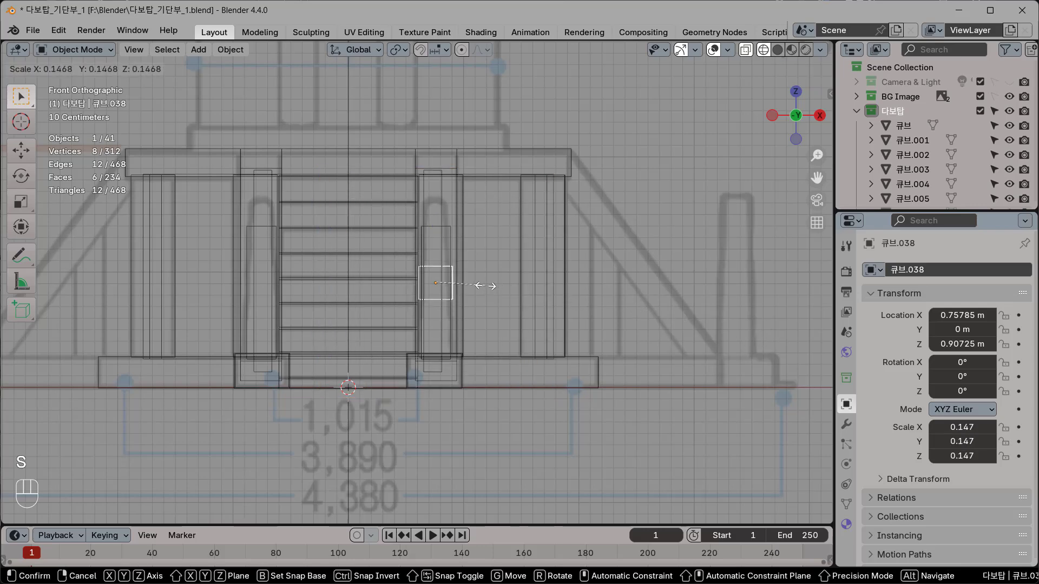
pyautogui.click(478, 286)
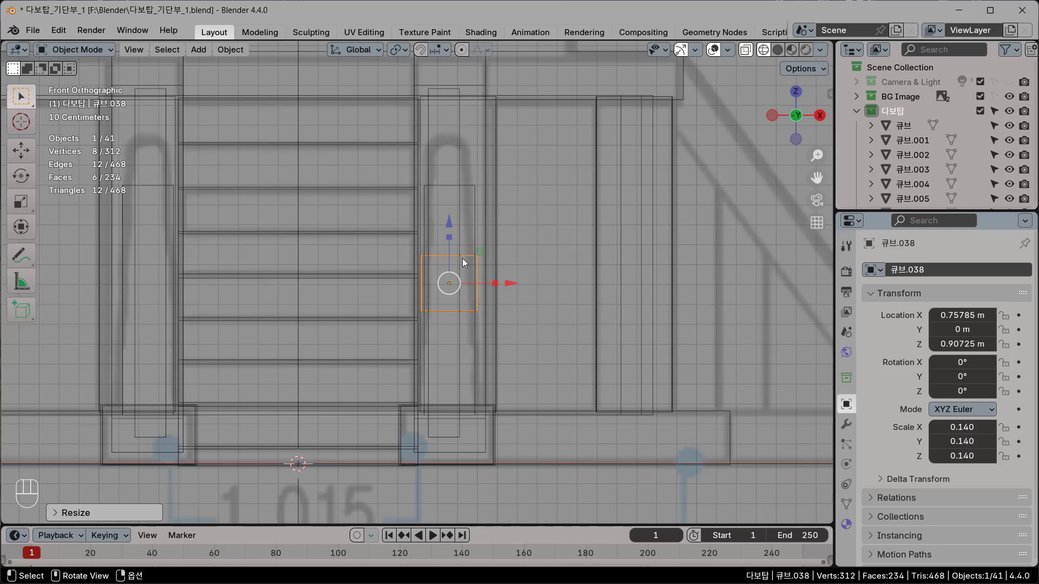
pyautogui.moveTo(450, 238); pyautogui.dragTo(450, 50)
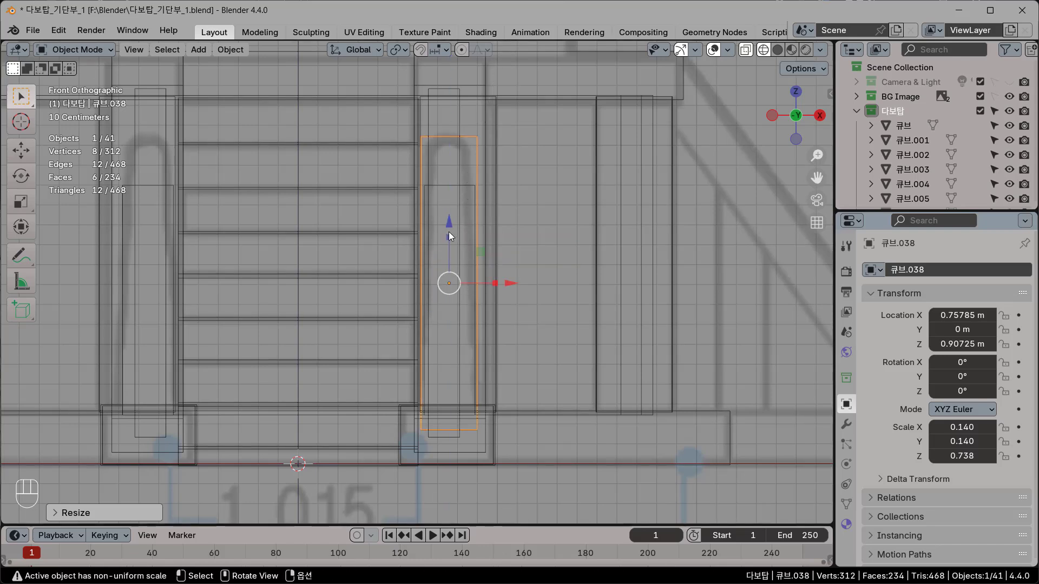
pyautogui.moveTo(449, 236); pyautogui.dragTo(450, 209)
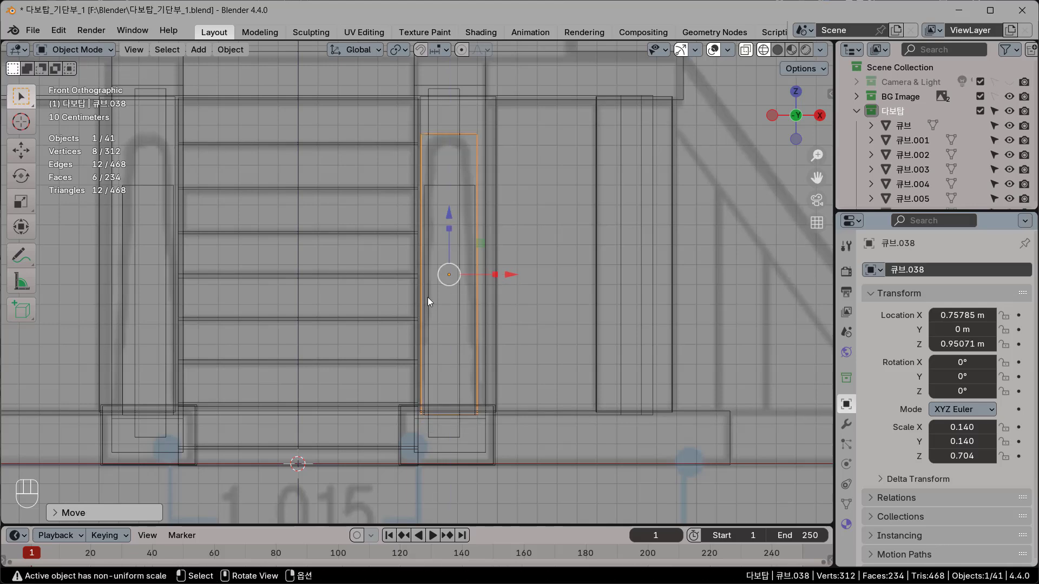
pyautogui.scroll(2, 467, 504)
pyautogui.scroll(-2, 434, 441)
# Step: Move the post along Y to about -3.368 m to line up with the stone post in the side drawing
pyautogui.press('KP_3')
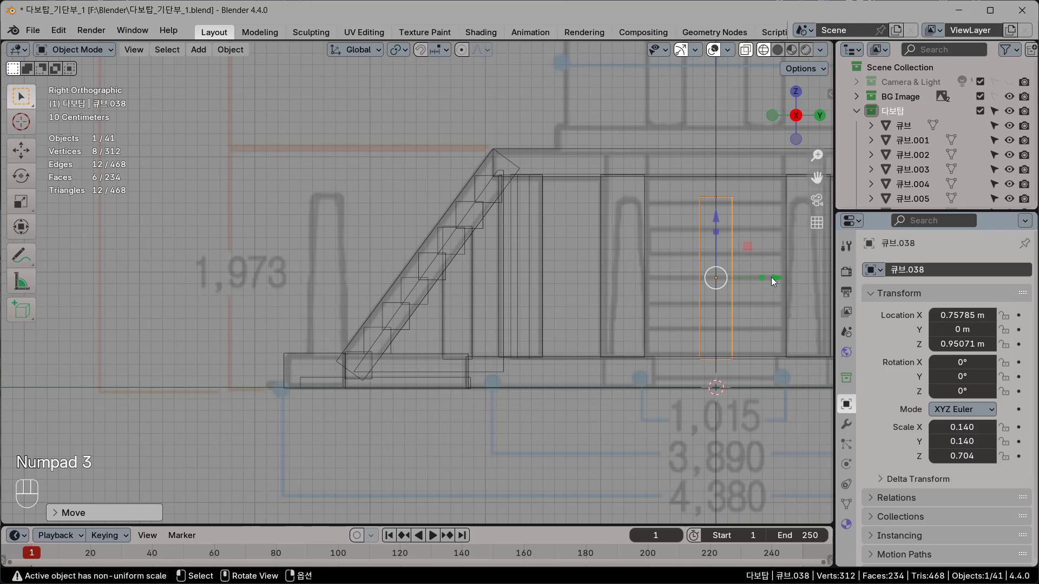
pyautogui.moveTo(771, 277); pyautogui.dragTo(382, 272)
pyautogui.keyDown('shift'); pyautogui.moveTo(338, 297); pyautogui.dragTo(448, 321, button='middle'); pyautogui.keyUp('shift')
pyautogui.scroll(4, 348, 309)
pyautogui.moveTo(427, 282); pyautogui.dragTo(424, 282)
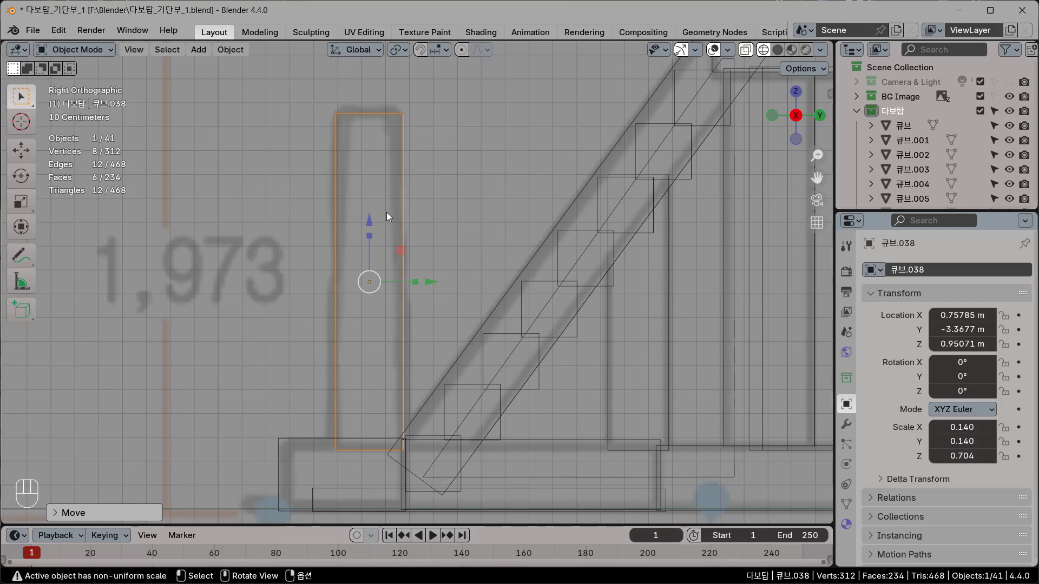
# Step: Select the post's top four vertices and scale them inward to match the narrower post top in the front drawing
pyautogui.press('Tab')
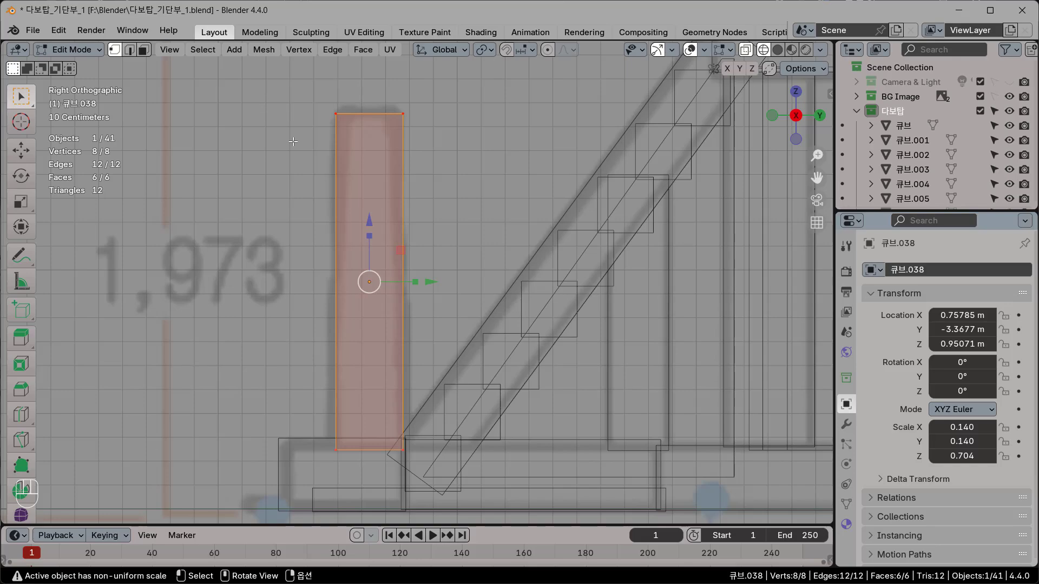
pyautogui.moveTo(445, 250); pyautogui.dragTo(506, 309, button='middle')
pyautogui.moveTo(289, 98); pyautogui.dragTo(490, 203)
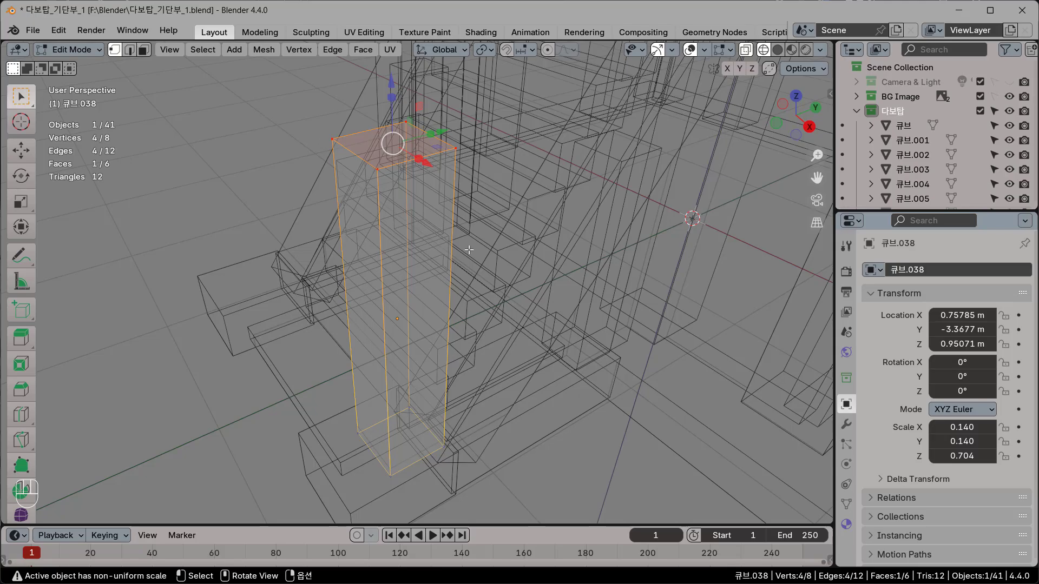
pyautogui.moveTo(470, 250); pyautogui.dragTo(416, 231, button='middle')
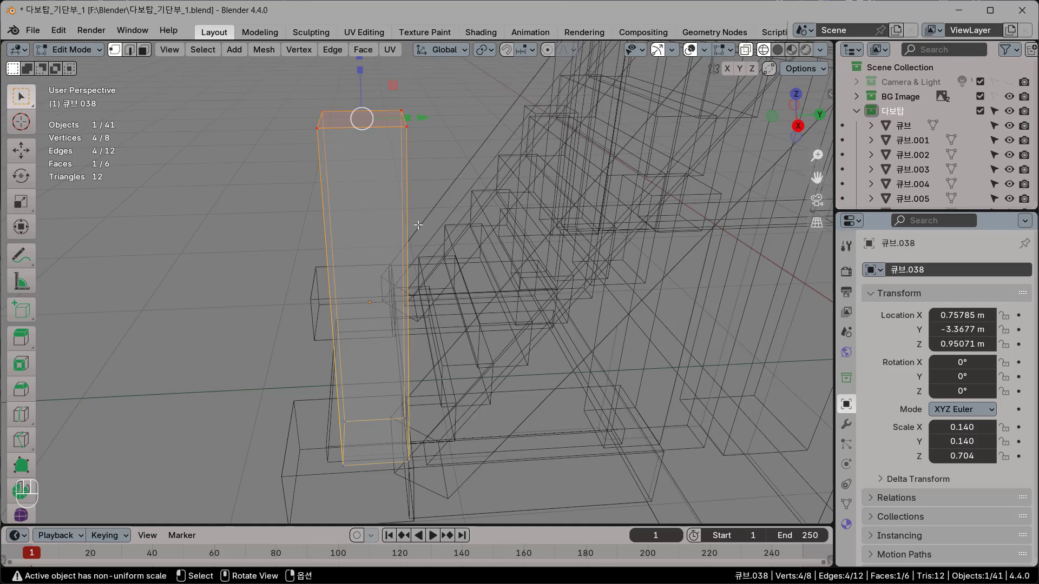
pyautogui.press('KP_1')
pyautogui.scroll(3, 432, 202)
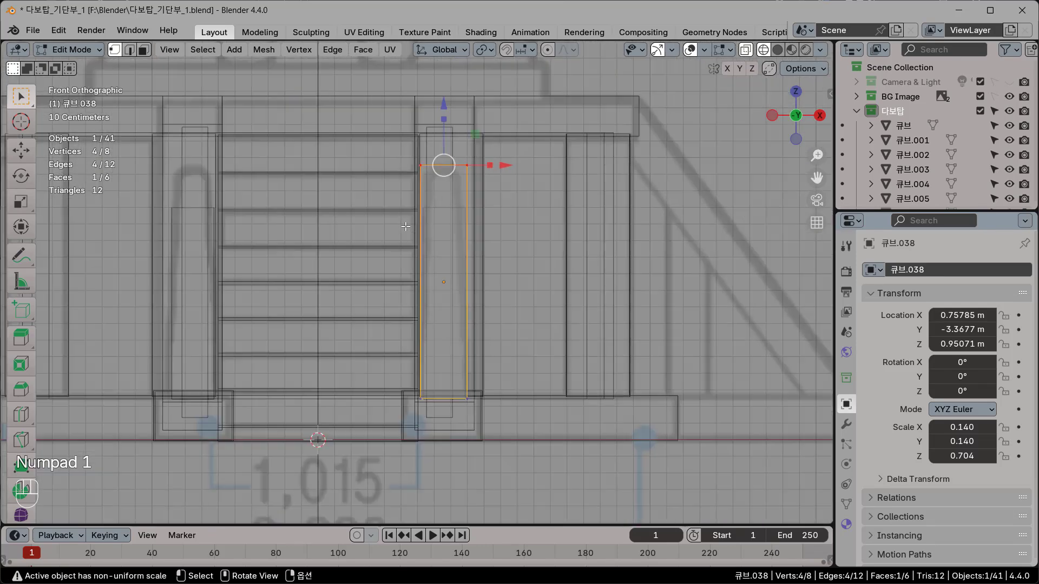
pyautogui.keyDown('shift'); pyautogui.moveTo(524, 238); pyautogui.dragTo(516, 314, button='middle'); pyautogui.keyUp('shift')
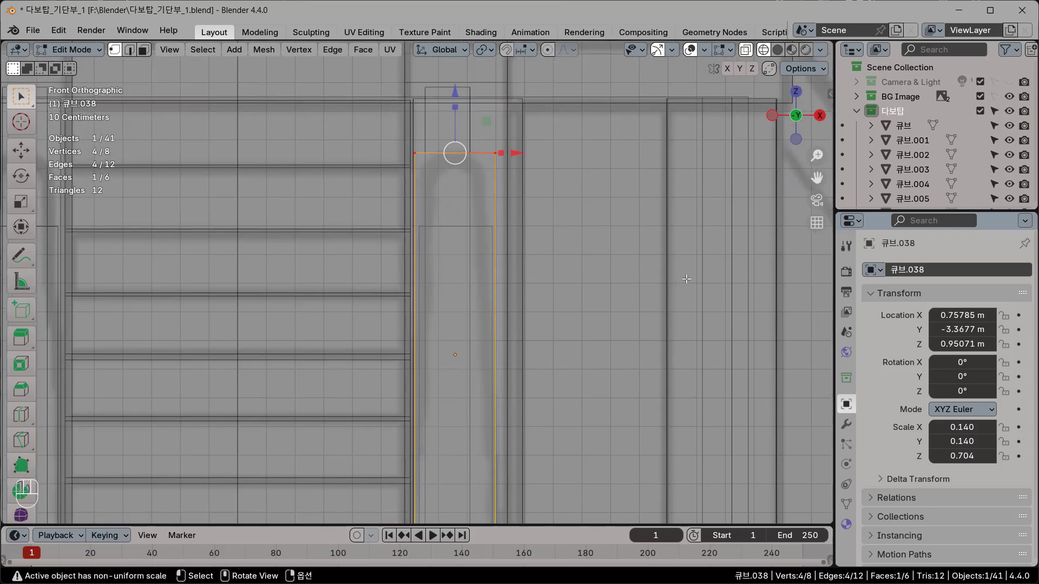
pyautogui.press('s')
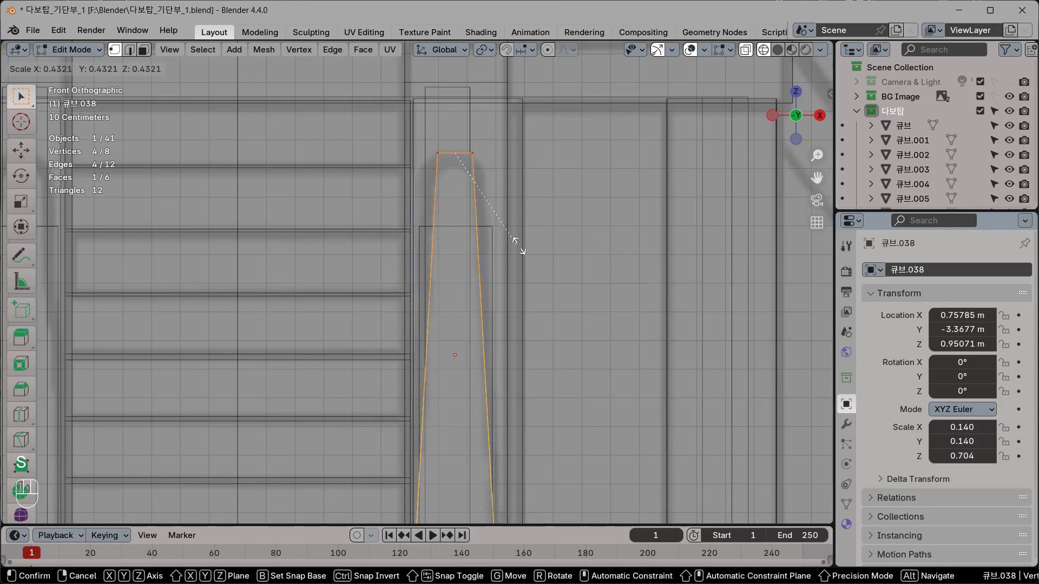
pyautogui.click(582, 274)
# Step: Widen the post's top face by a factor of about 1.2 to fit the post outline in the side drawing
pyautogui.press('KP_3')
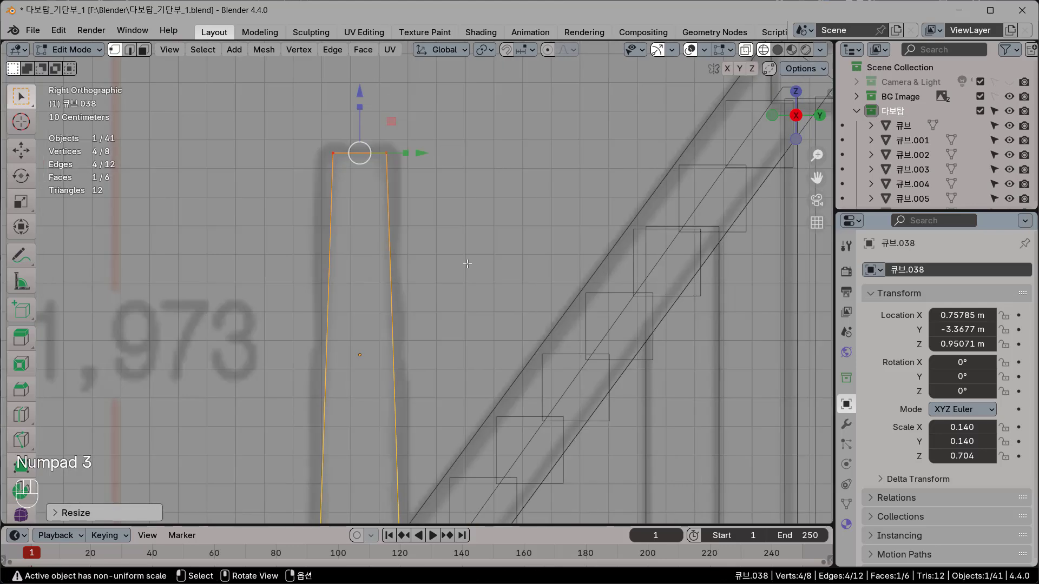
pyautogui.press('s')
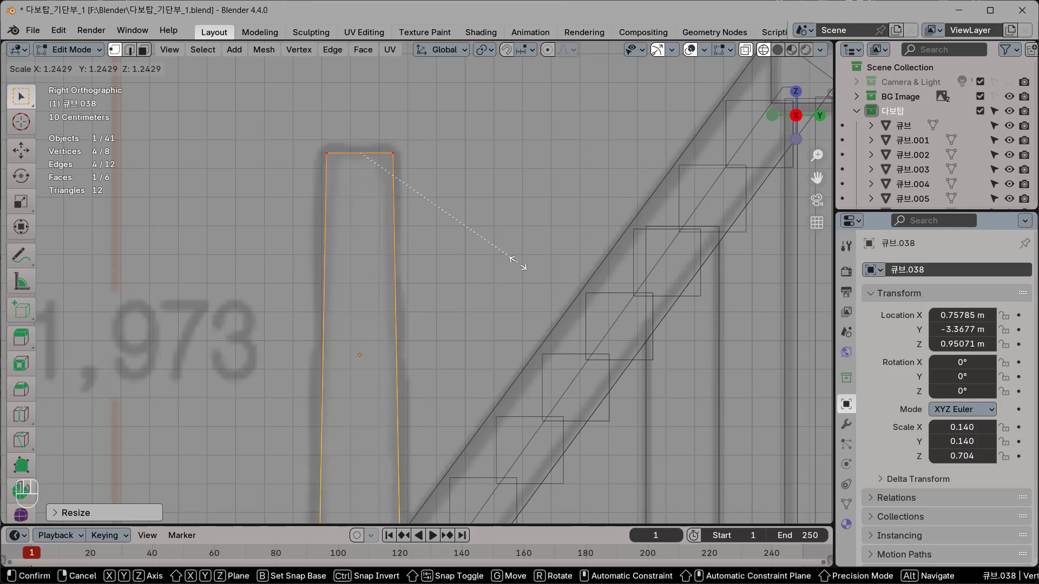
pyautogui.click(503, 260)
pyautogui.scroll(-3, 542, 270)
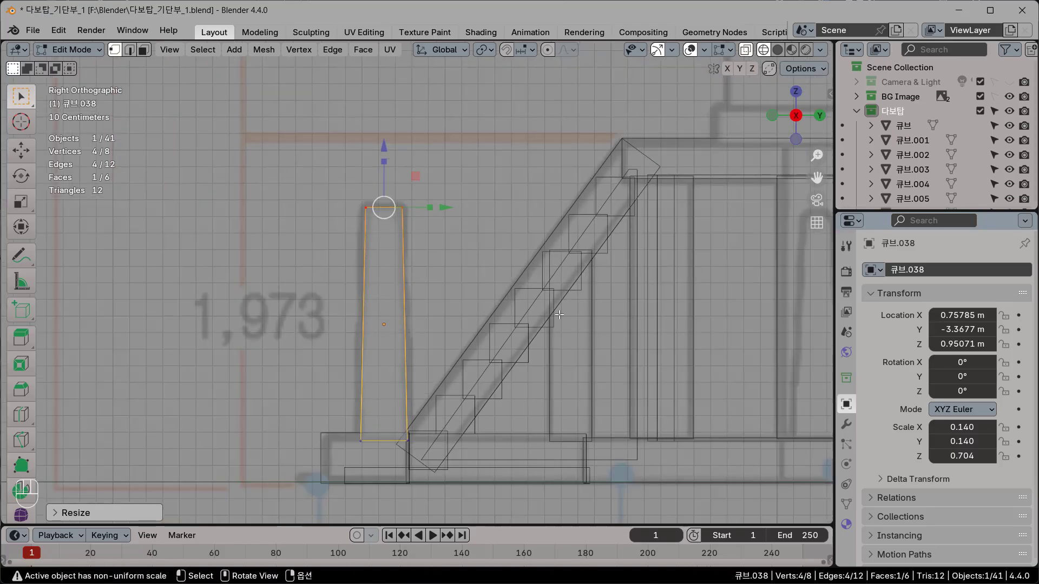
# Step: Narrow the post's top face again by a factor of about 0.86 to refine the taper against the front drawing
pyautogui.scroll(1, 411, 319)
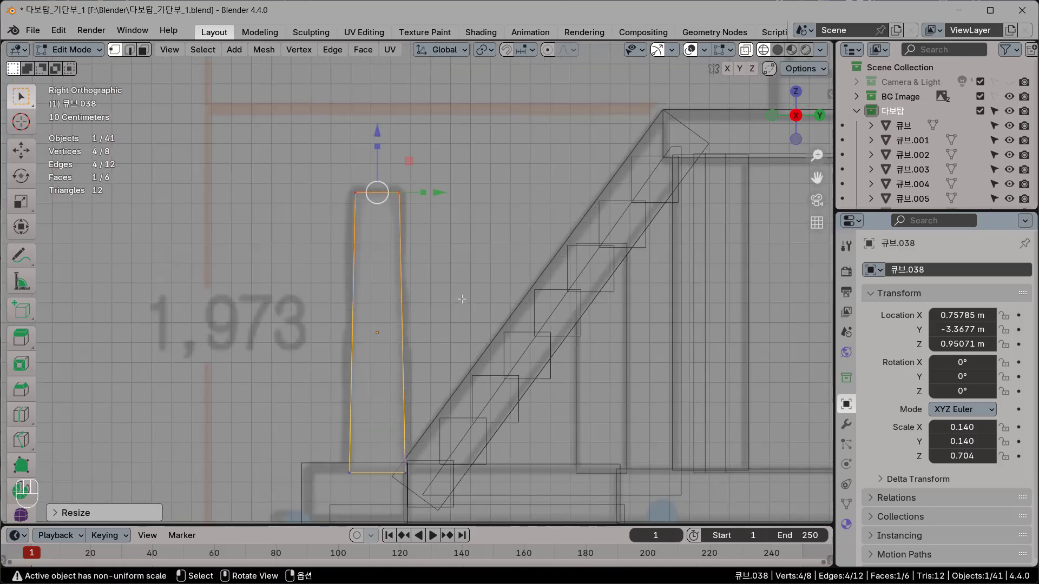
pyautogui.moveTo(462, 299); pyautogui.dragTo(610, 313, button='middle')
pyautogui.press('KP_1')
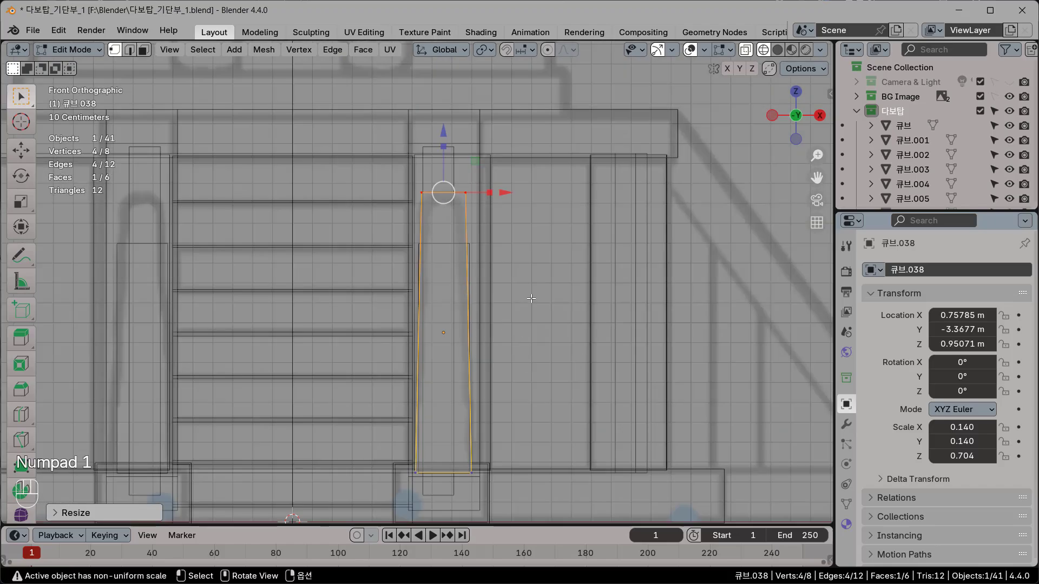
pyautogui.press('s')
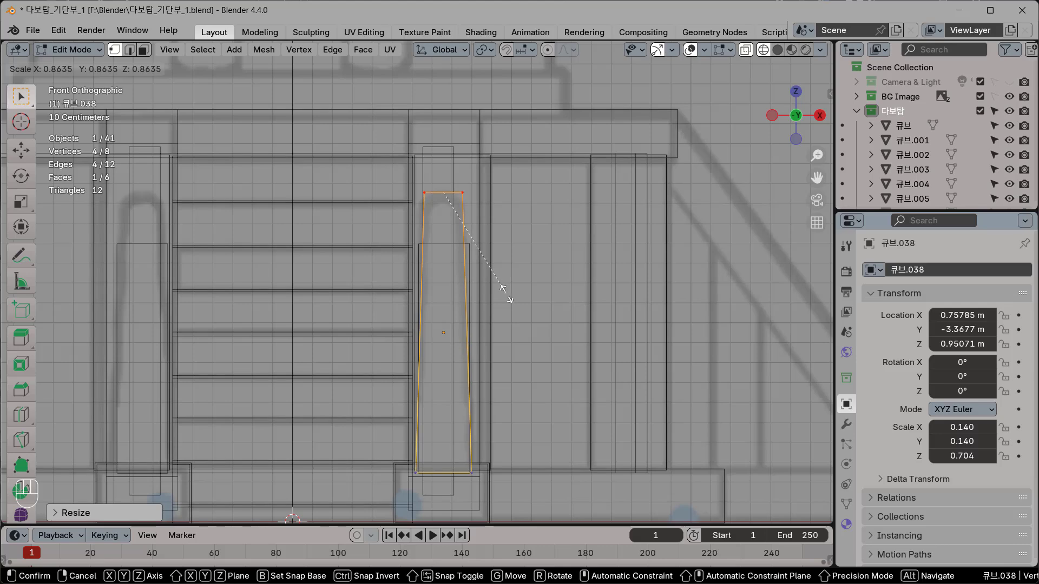
pyautogui.click(498, 294)
pyautogui.scroll(4, 498, 294)
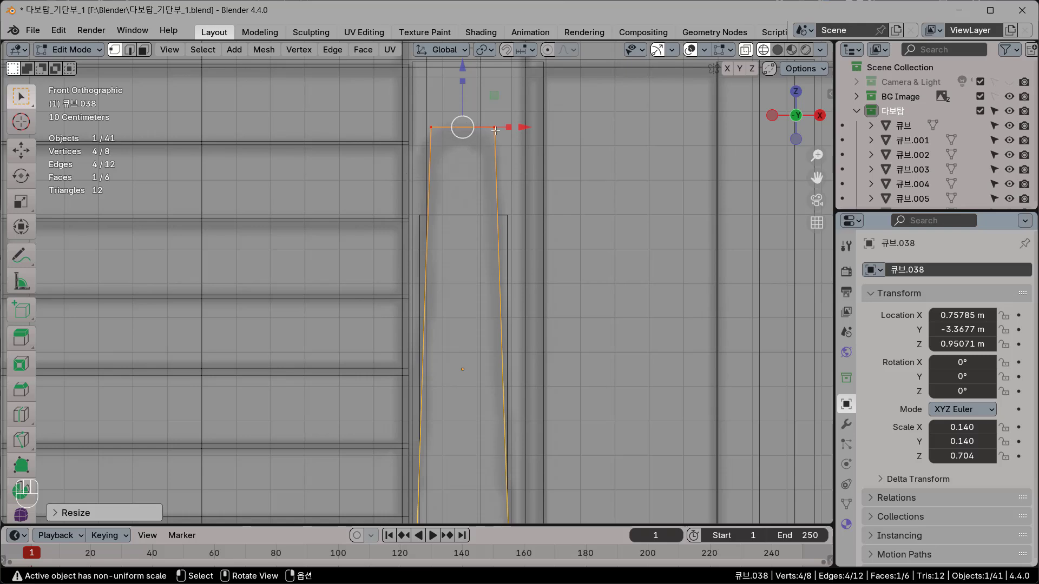
pyautogui.press('shift')
pyautogui.keyDown('shift'); pyautogui.scroll(3, 540, 217); pyautogui.keyUp('shift')
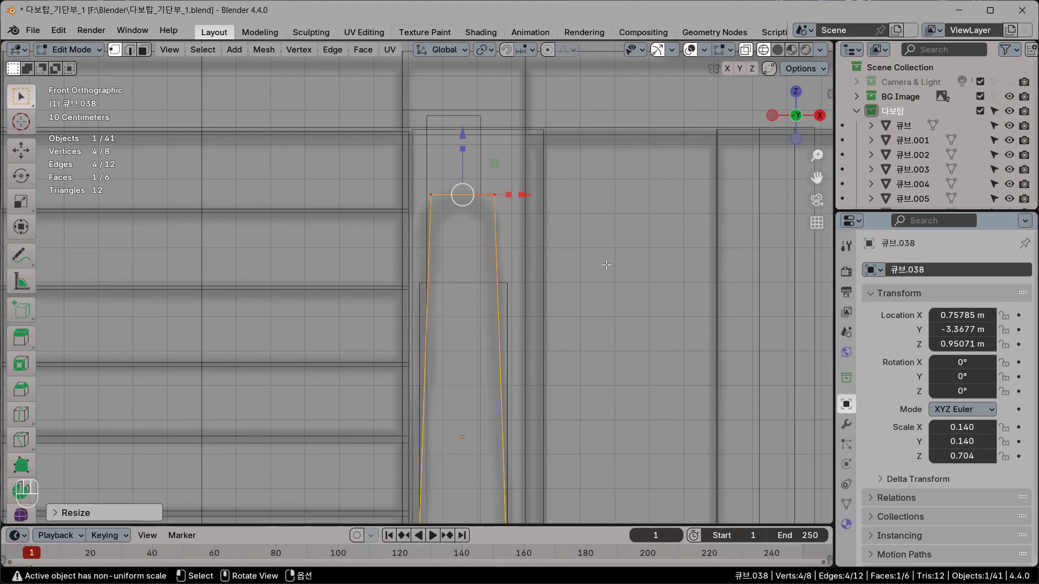
# Step: Isolate the post in local view, switch to edge selection, and clear the current selection
pyautogui.moveTo(627, 239); pyautogui.dragTo(565, 291, button='middle')
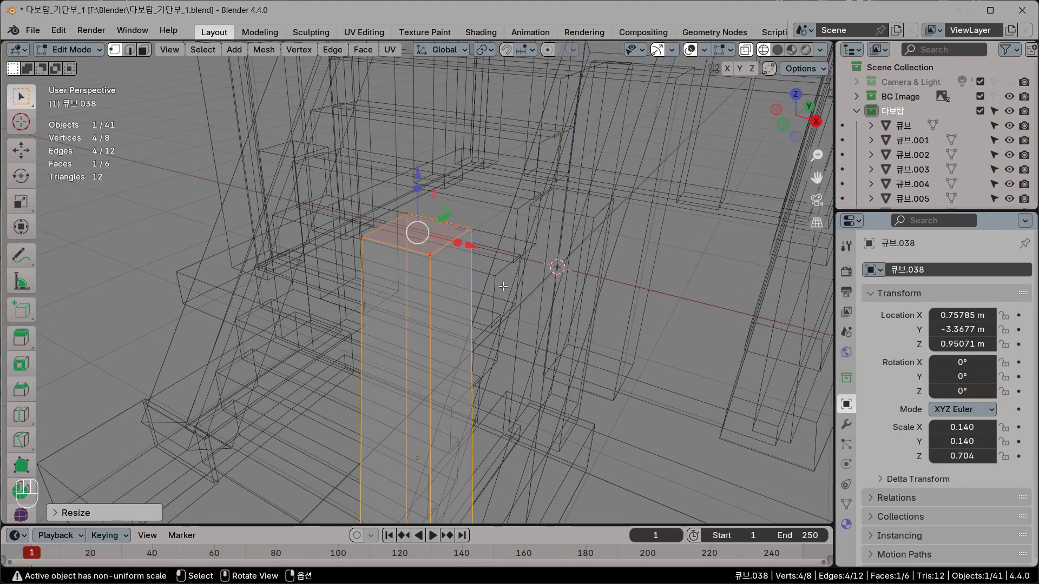
pyautogui.scroll(2, 510, 291)
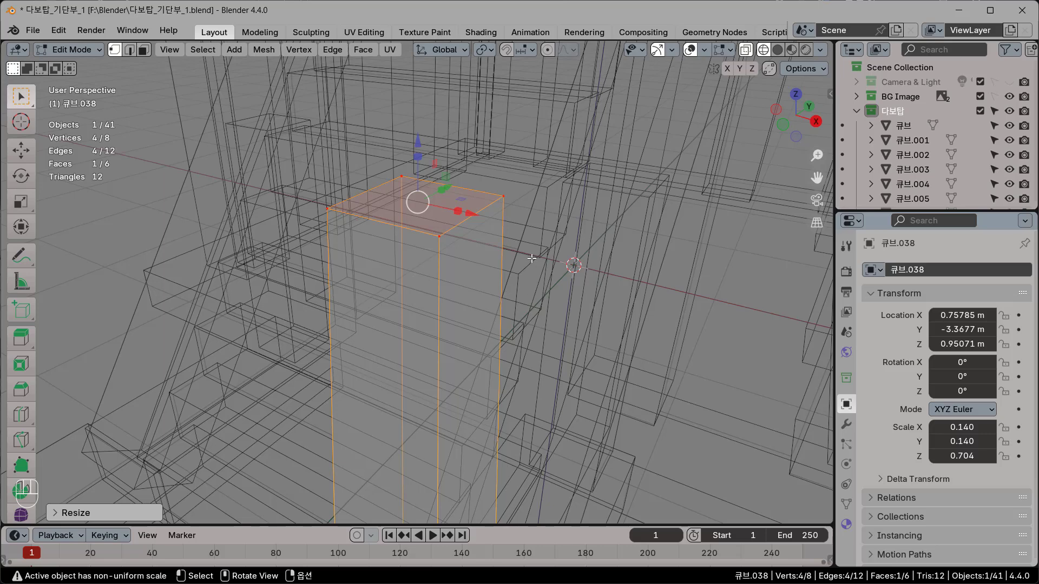
pyautogui.press('KP_Divide')
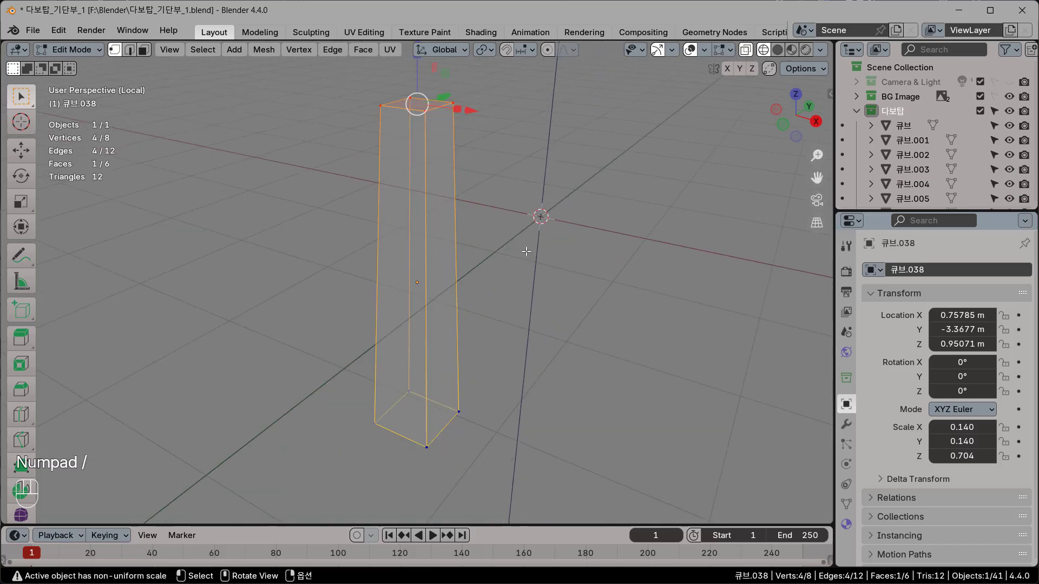
pyautogui.keyDown('shift'); pyautogui.moveTo(526, 252); pyautogui.dragTo(528, 319, button='middle'); pyautogui.keyUp('shift')
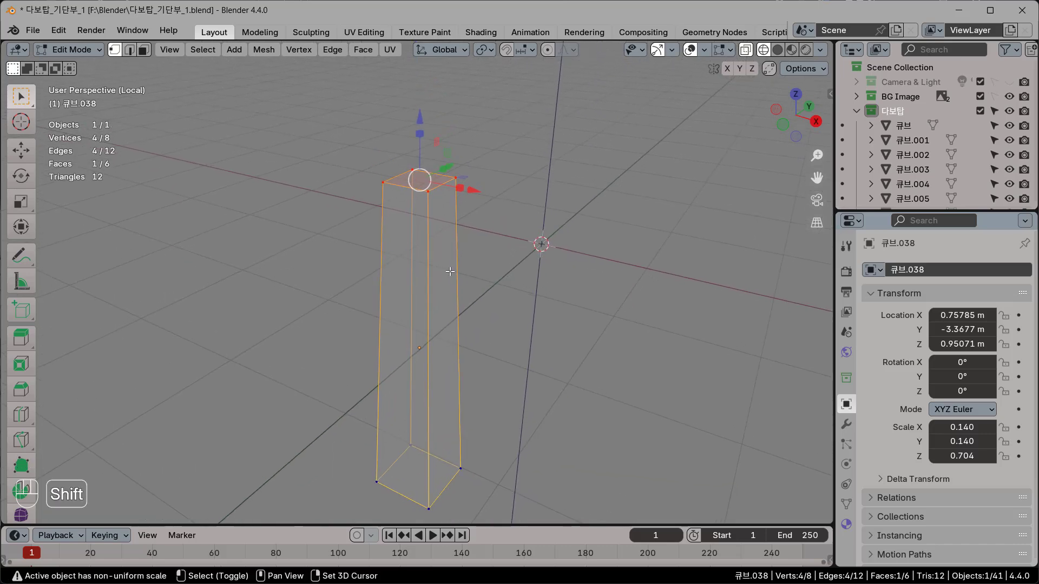
pyautogui.click(129, 50)
pyautogui.click(474, 217)
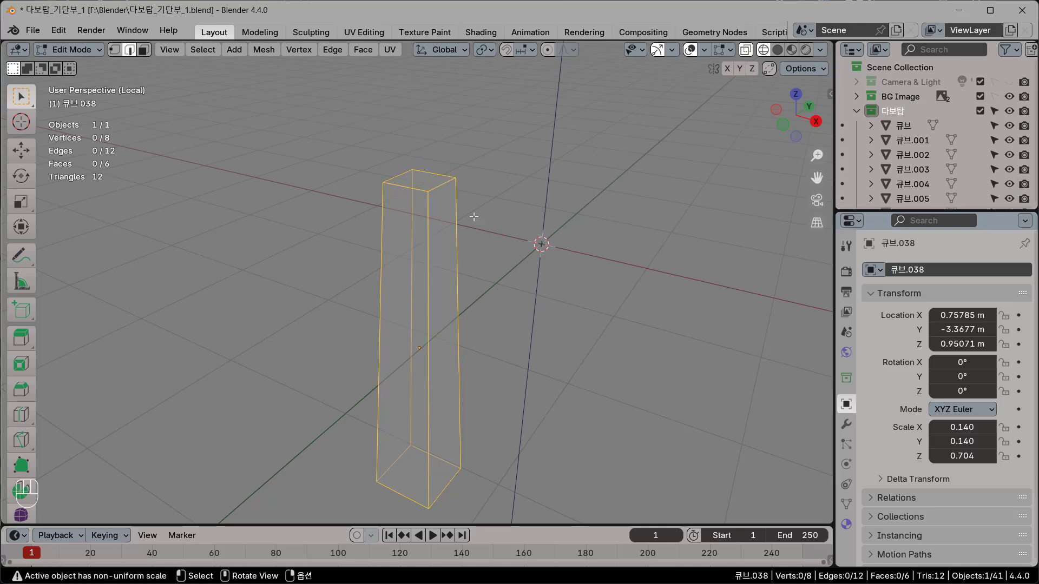
# Step: Try to round the post's top by selecting its two opposite top edges along Y and beveling them with 8 segments
pyautogui.scroll(3, 430, 192)
pyautogui.keyDown('shift'); pyautogui.moveTo(443, 173); pyautogui.dragTo(450, 219, button='middle'); pyautogui.keyUp('shift')
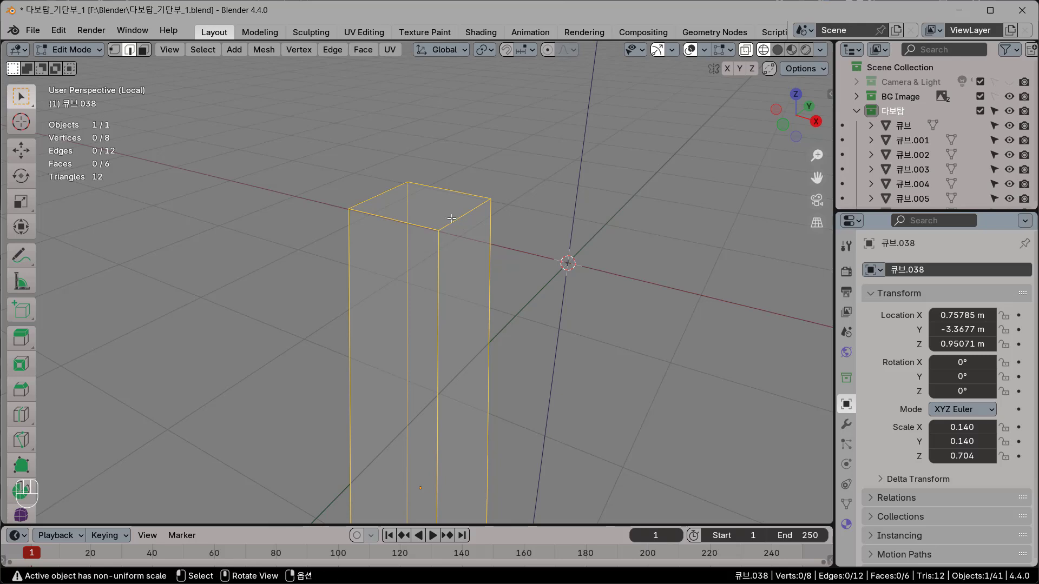
pyautogui.click(455, 220)
pyautogui.keyDown('shift'); pyautogui.click(387, 192); pyautogui.keyUp('shift')
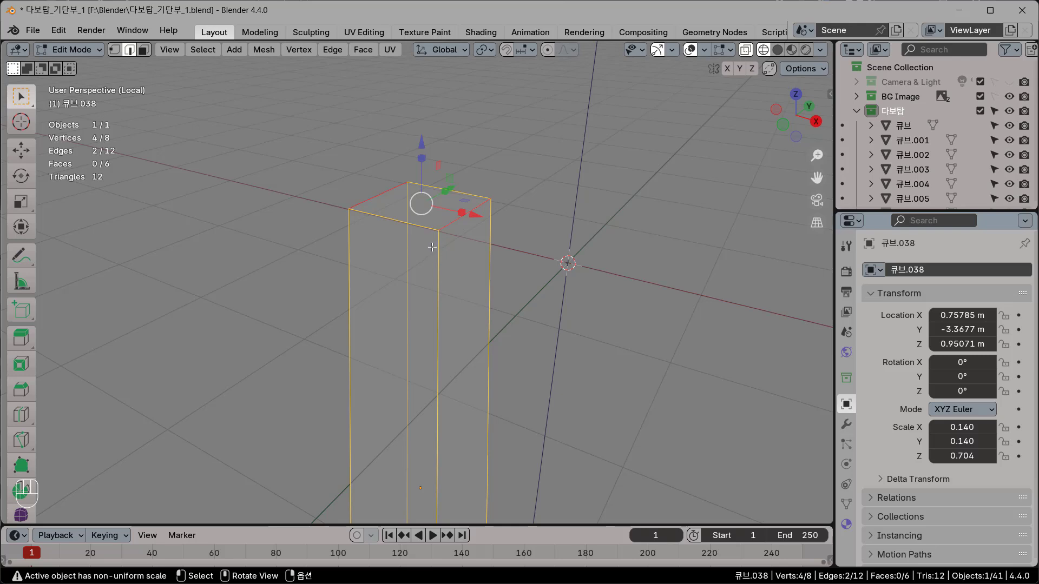
pyautogui.scroll(1, 431, 247)
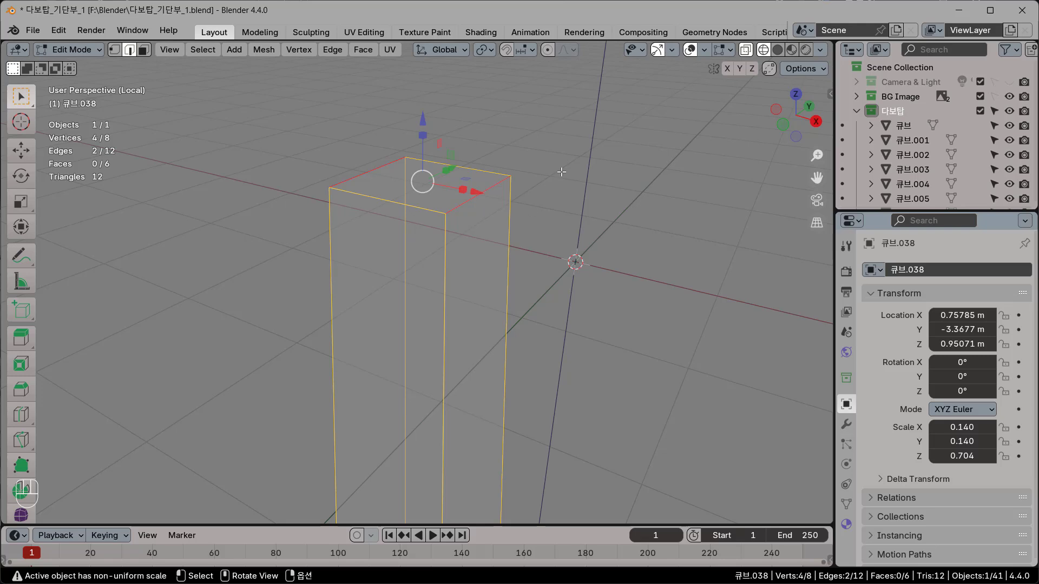
pyautogui.hotkey('ctrl', 'e')
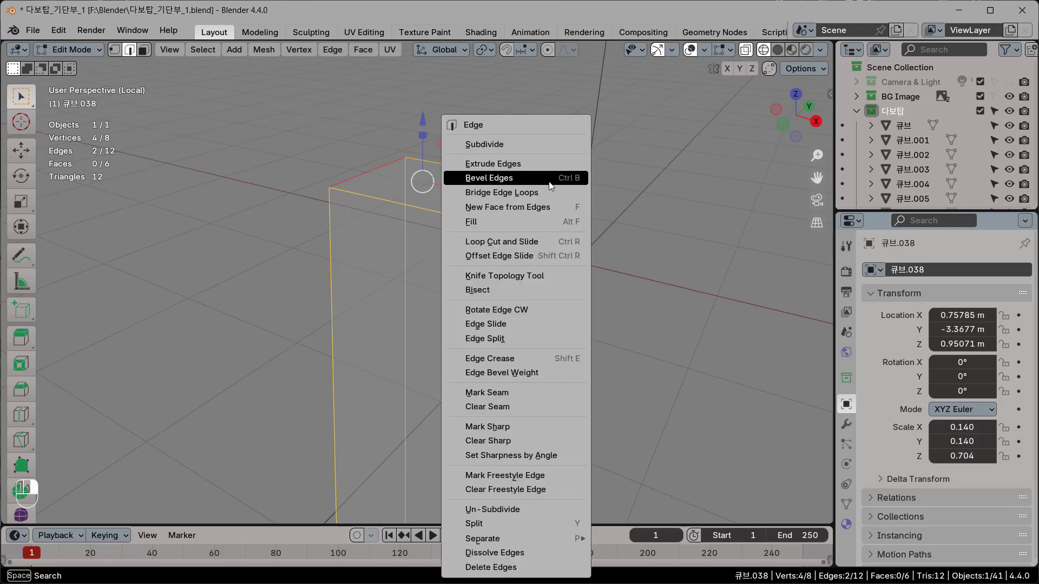
pyautogui.click(499, 183)
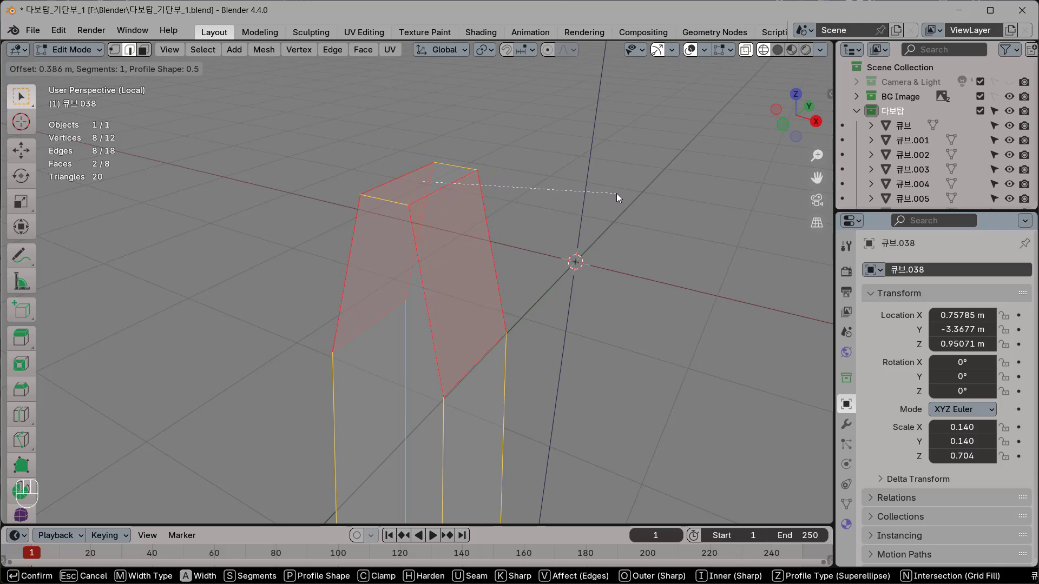
pyautogui.scroll(1, 618, 198)
pyautogui.scroll(1, 618, 198)
pyautogui.scroll(1, 618, 198)
pyautogui.scroll(2, 617, 197)
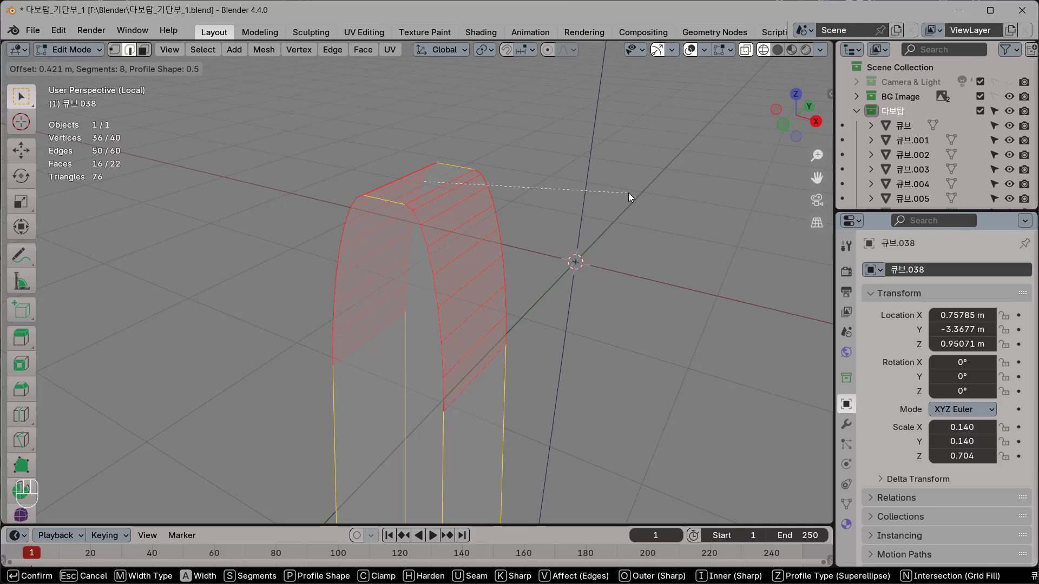
pyautogui.click(642, 193)
# Step: Inspect the shape of the rounded post top from several angles, and undo the bevel
pyautogui.moveTo(610, 231); pyautogui.dragTo(542, 249, button='middle')
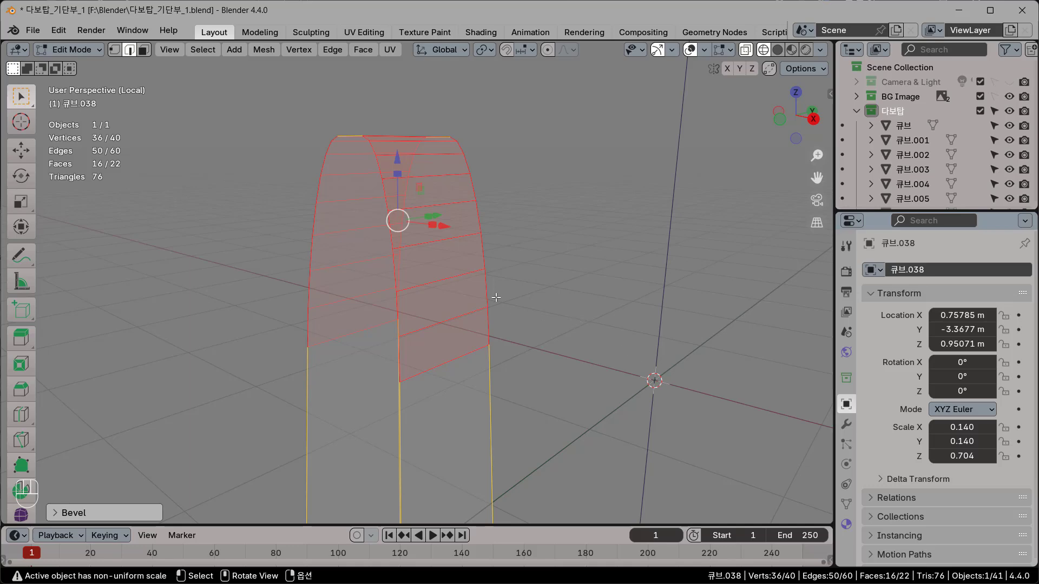
pyautogui.moveTo(539, 257); pyautogui.dragTo(560, 276, button='middle')
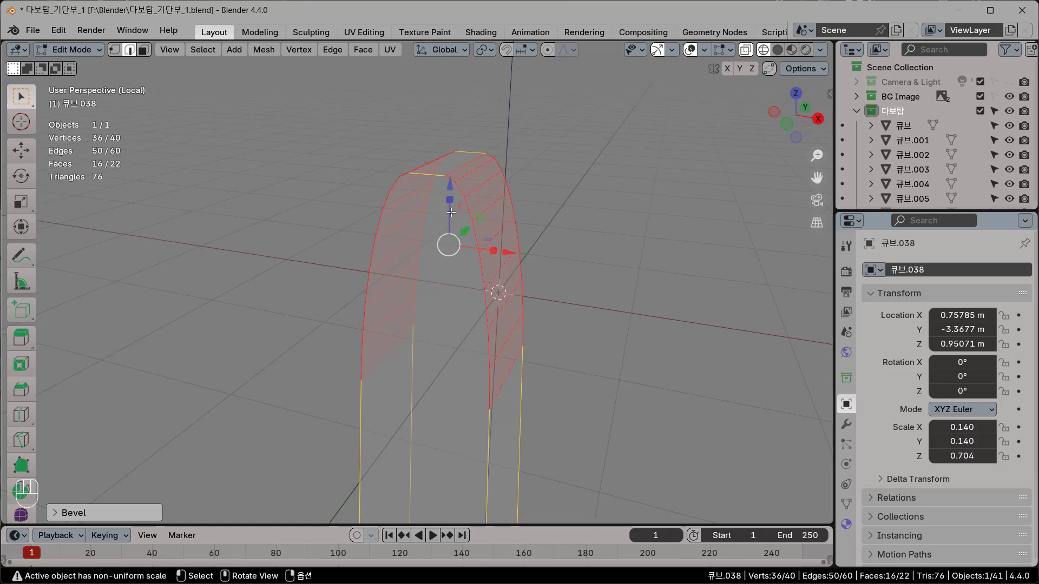
pyautogui.moveTo(479, 226); pyautogui.dragTo(488, 222, button='middle')
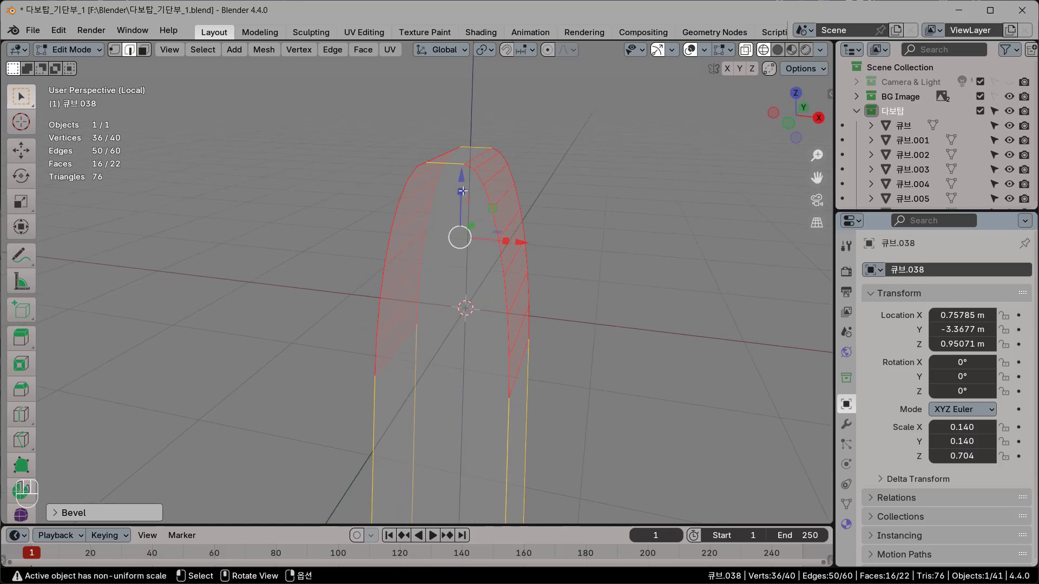
pyautogui.moveTo(520, 304); pyautogui.dragTo(468, 279, button='middle')
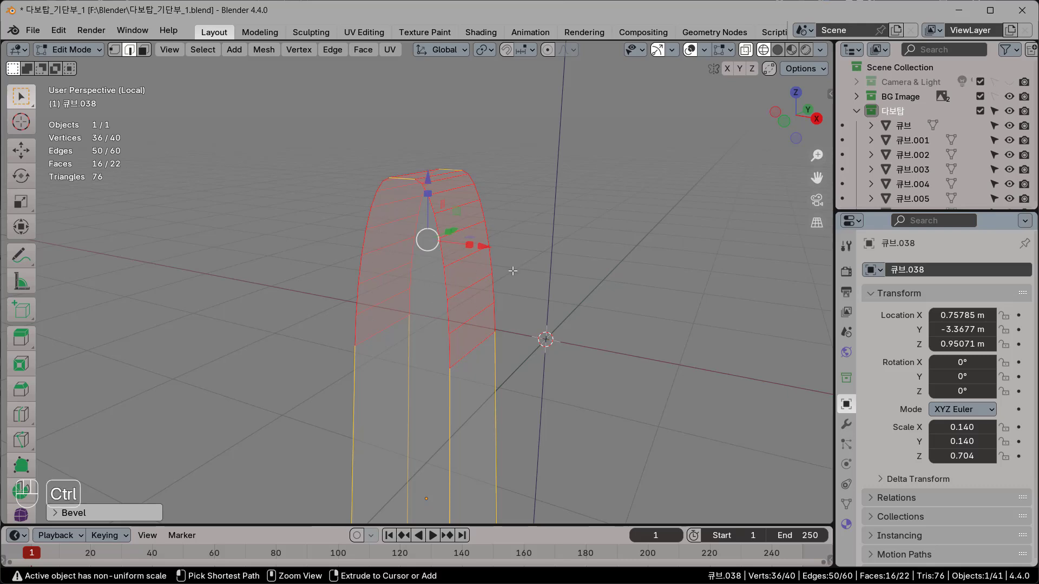
pyautogui.hotkey('ctrl', 'z')
pyautogui.scroll(-2, 521, 241)
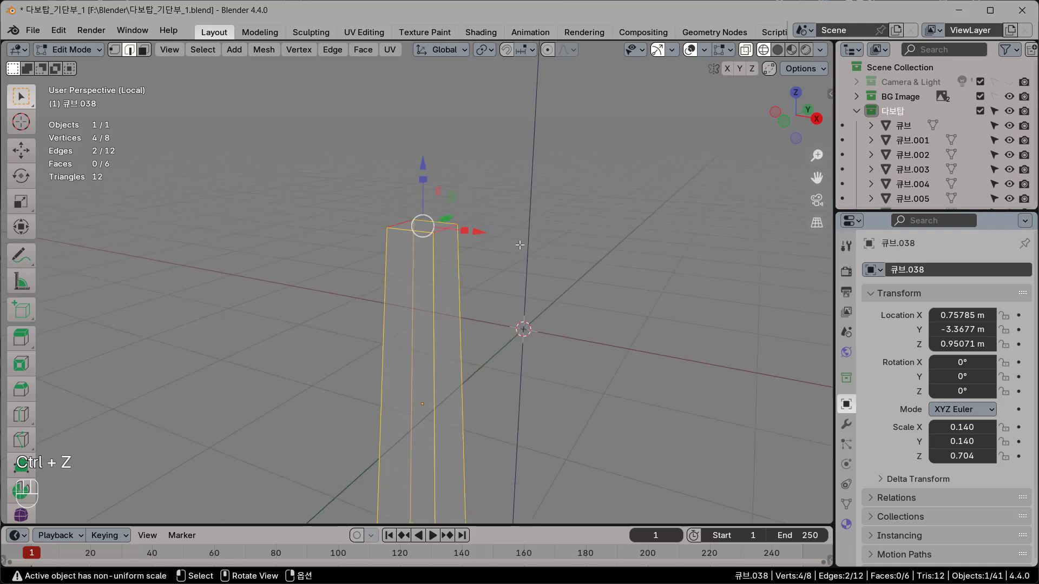
# Step: Return the isolated post from edge editing to Object Mode
pyautogui.keyDown('shift'); pyautogui.moveTo(535, 240); pyautogui.dragTo(529, 185, button='middle'); pyautogui.keyUp('shift')
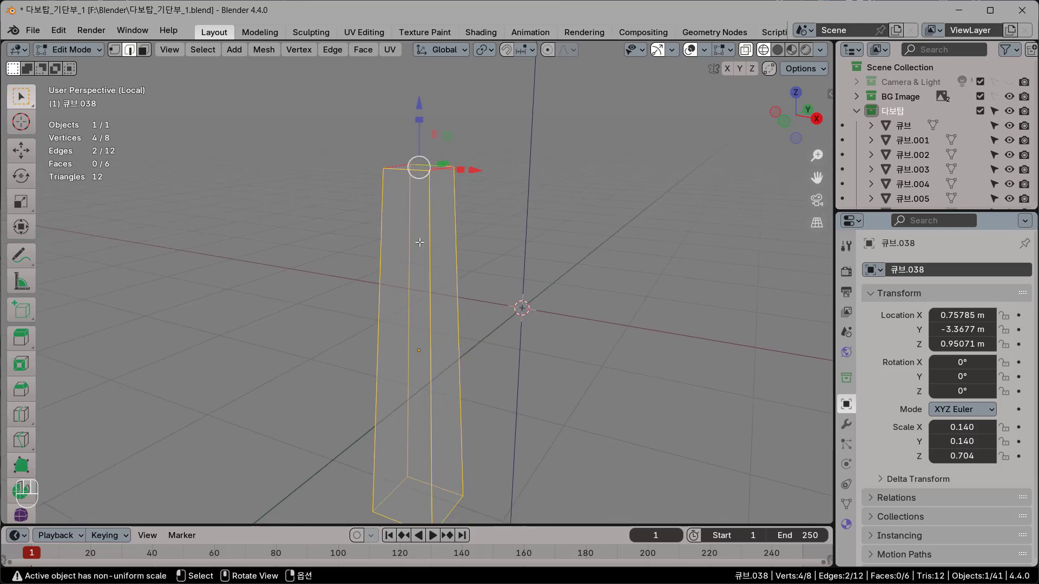
pyautogui.press('Tab')
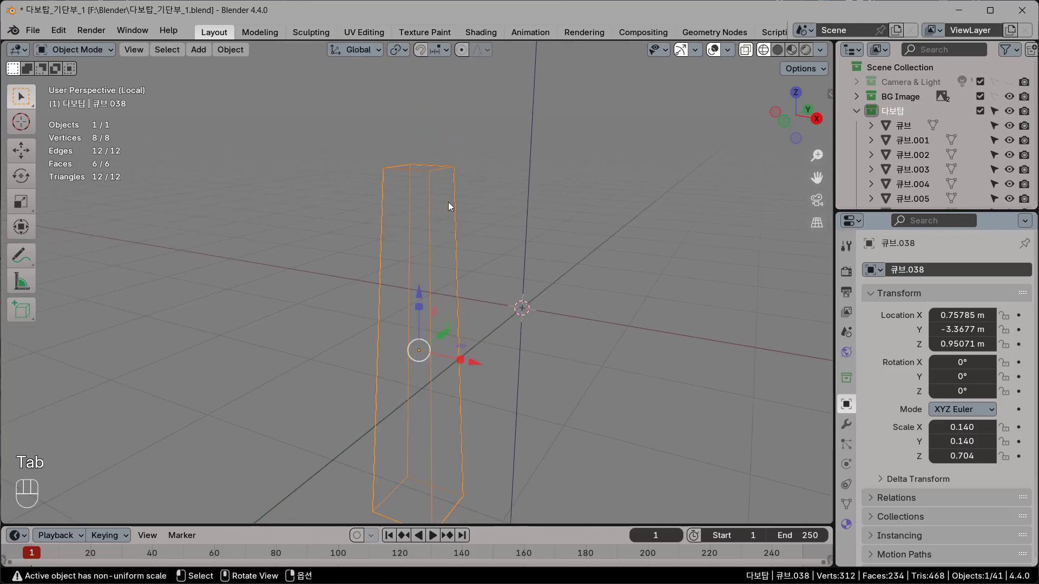
pyautogui.keyDown('shift'); pyautogui.moveTo(408, 236); pyautogui.dragTo(433, 202, button='middle'); pyautogui.keyUp('shift')
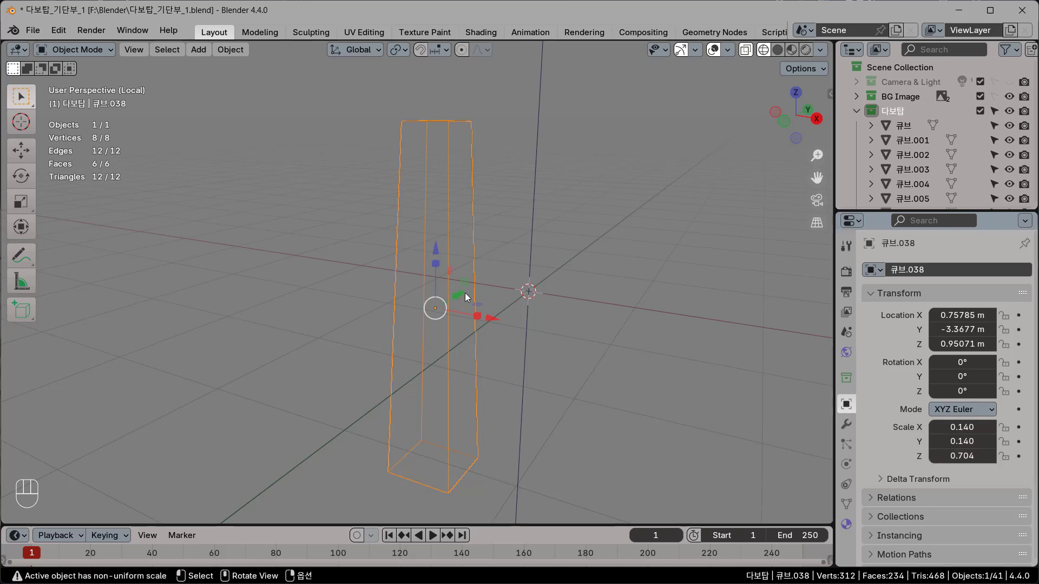
# Step: Try applying the post's scale to its mesh, and undo it
pyautogui.click(225, 50)
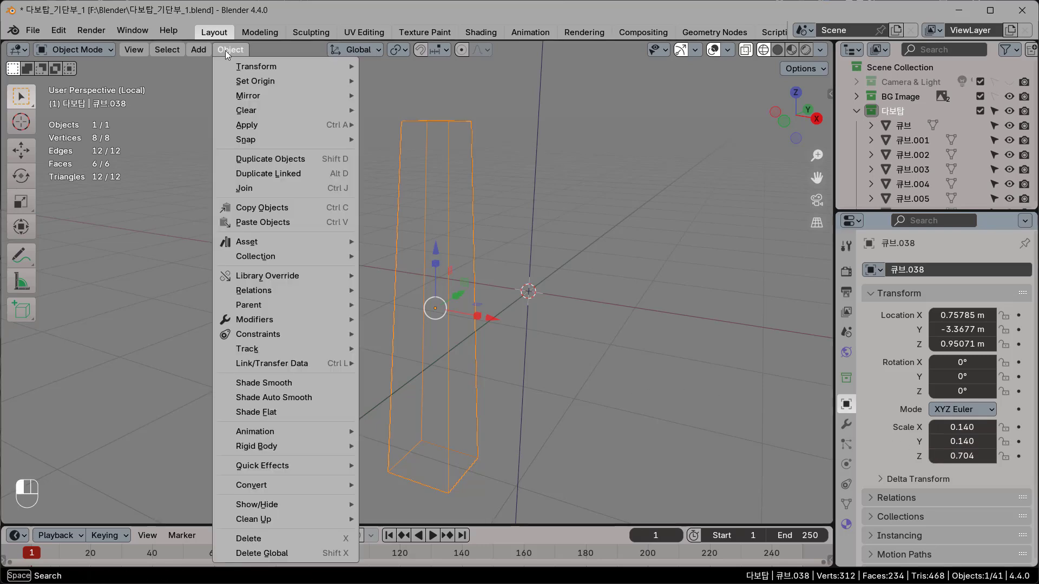
pyautogui.moveTo(257, 131)
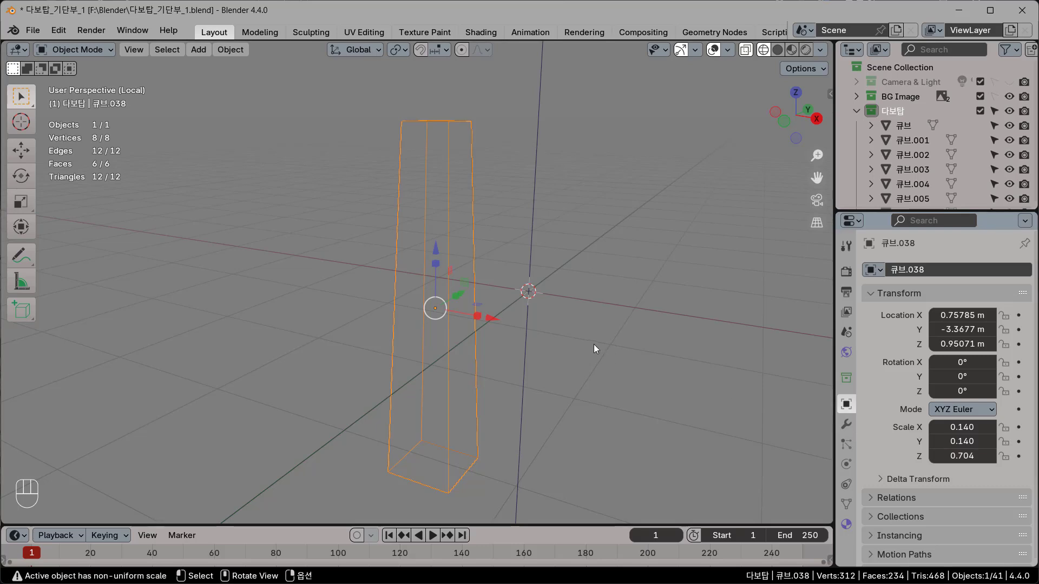
pyautogui.click(230, 49)
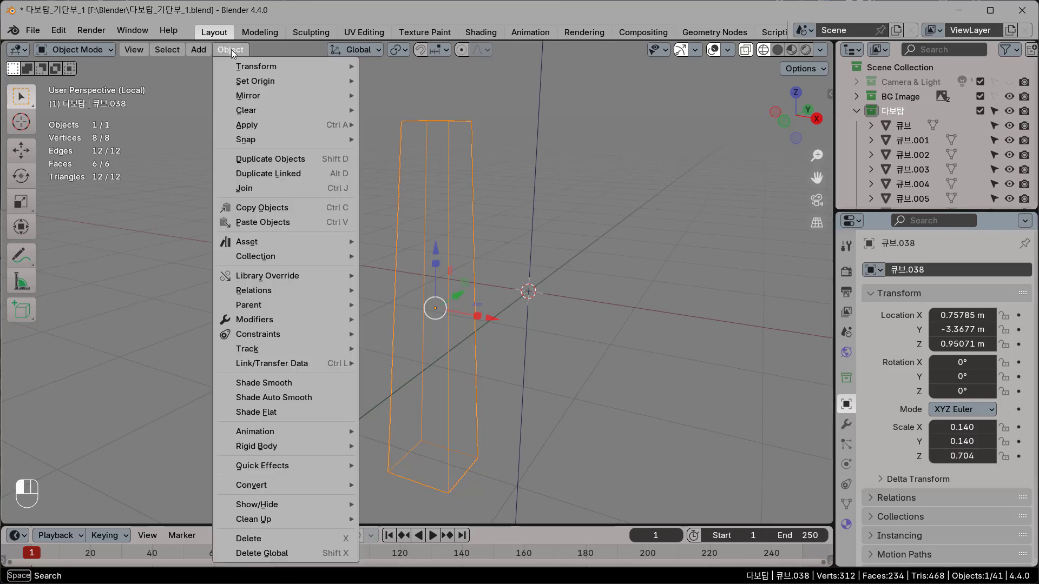
pyautogui.moveTo(324, 125)
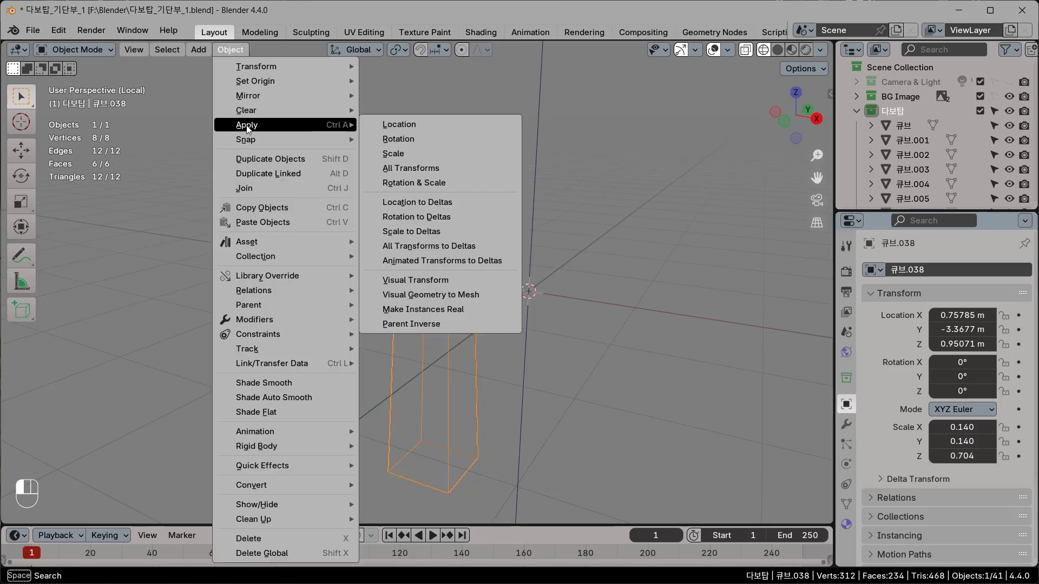
pyautogui.click(407, 154)
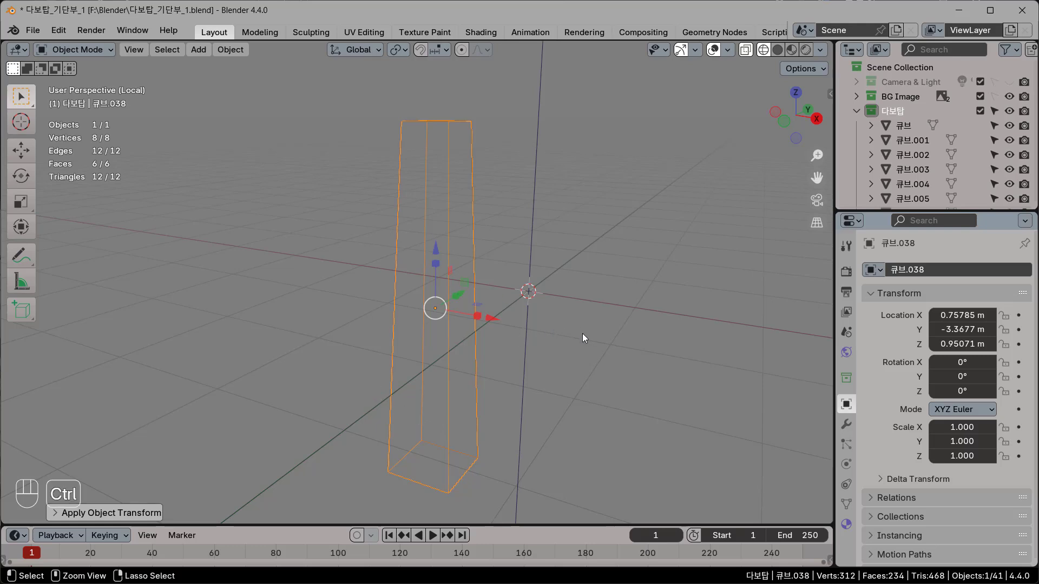
pyautogui.hotkey('ctrl', 'z')
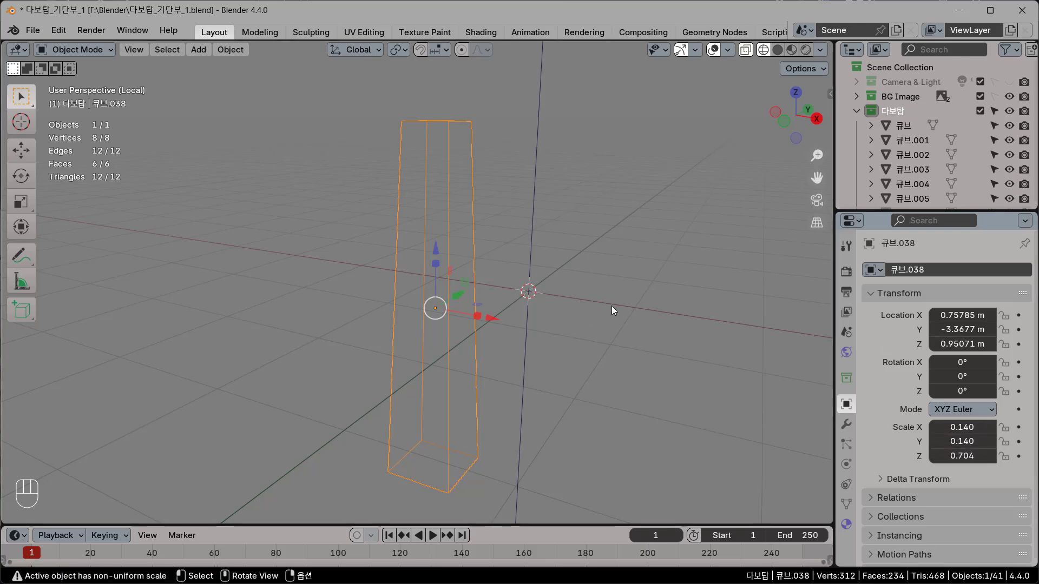
# Step: Apply the post's scale to its mesh and re-enter Edit Mode
pyautogui.hotkey('ctrl', 'a')
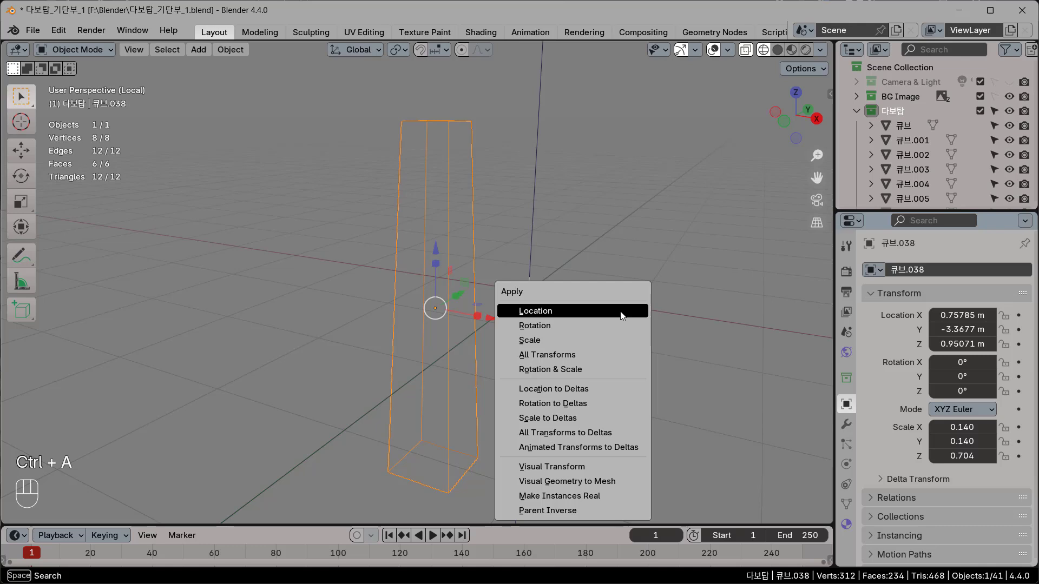
pyautogui.click(532, 342)
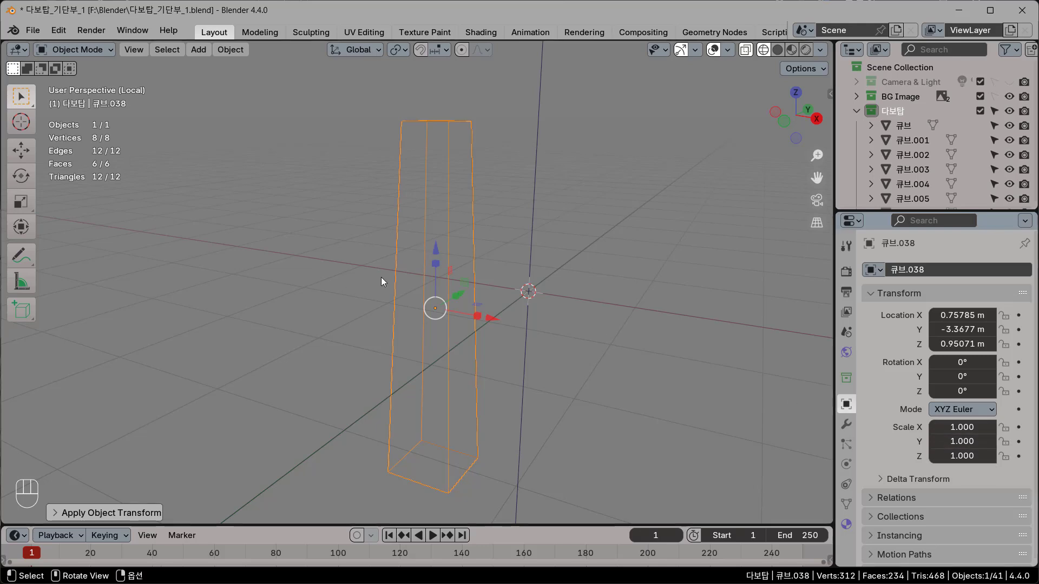
pyautogui.press('Tab')
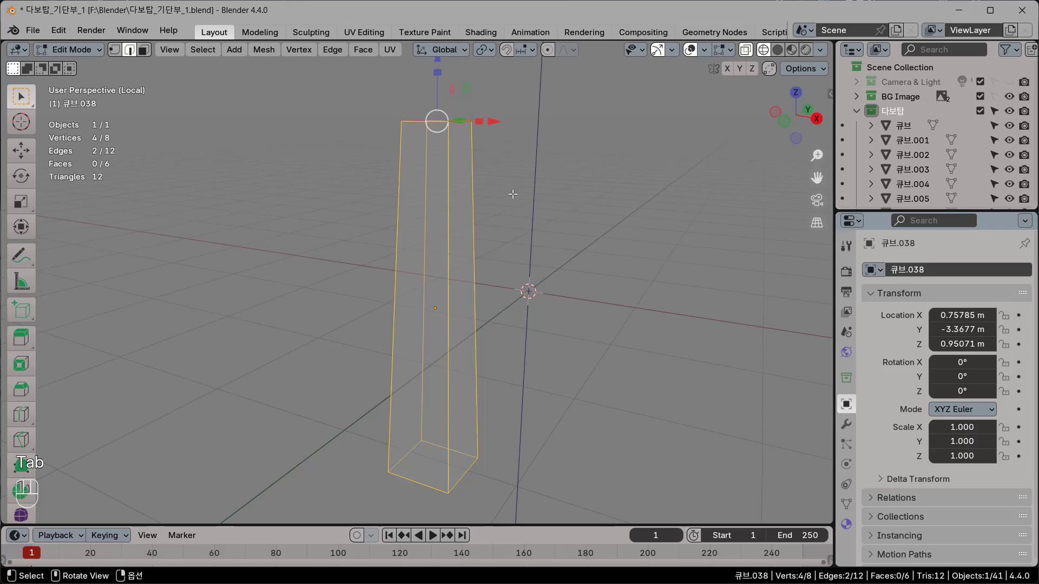
# Step: Bevel the post's two selected top edges with 7 segments, wide enough to form a round top
pyautogui.moveTo(513, 186); pyautogui.dragTo(549, 200, button='middle')
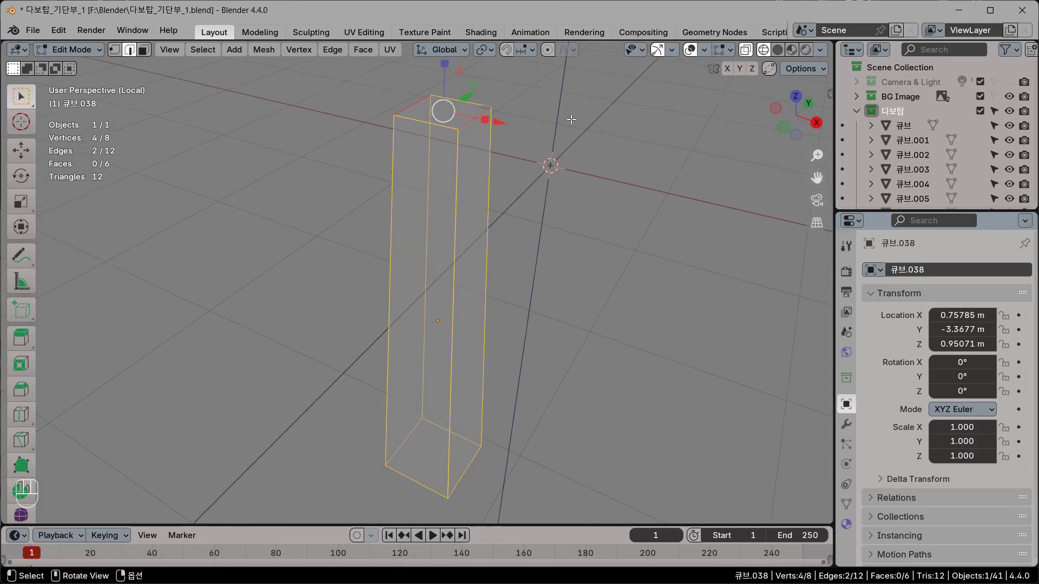
pyautogui.hotkey('ctrl', 'e')
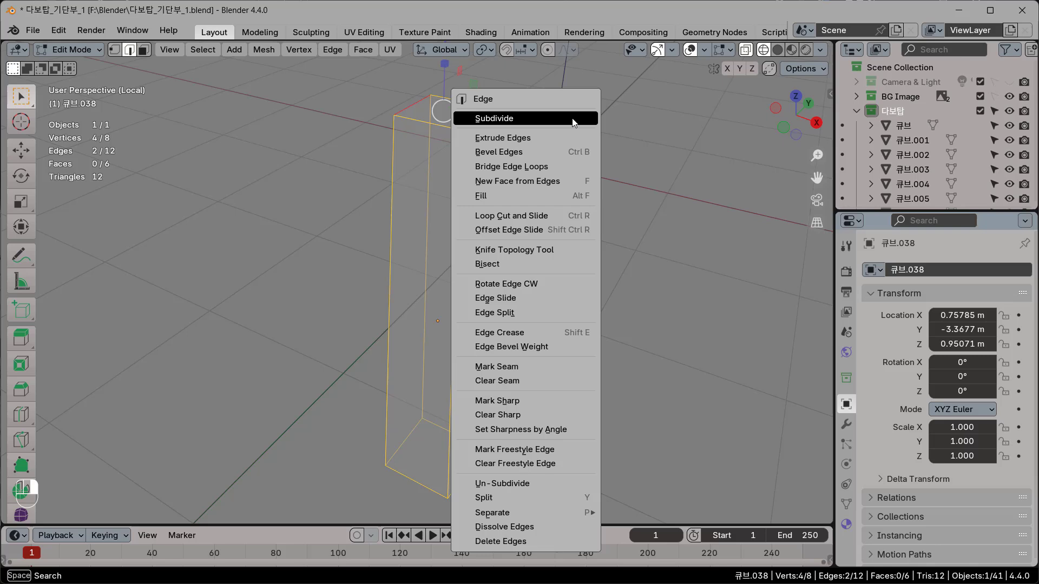
pyautogui.click(540, 154)
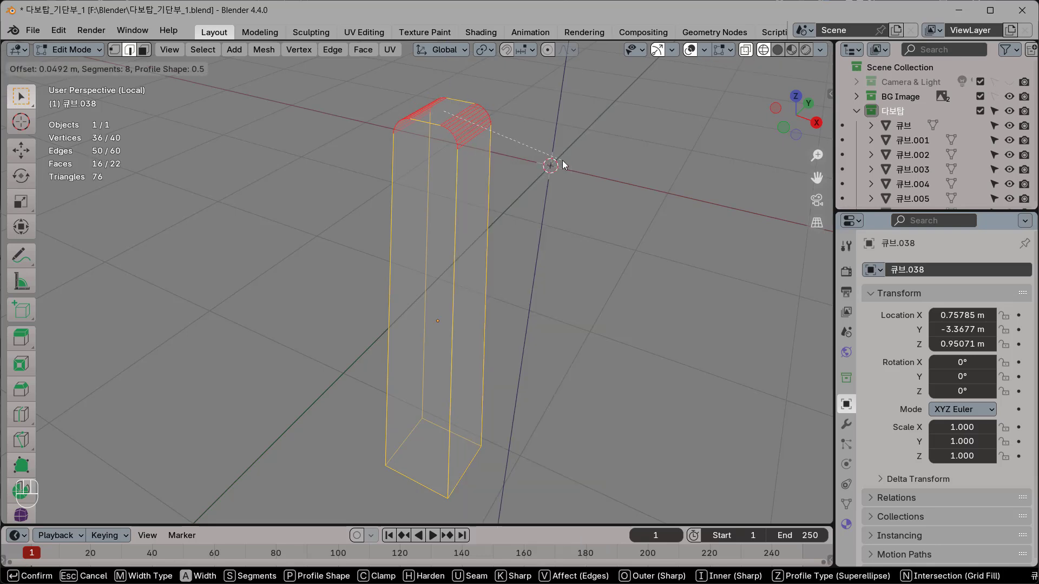
pyautogui.scroll(1, 573, 166)
pyautogui.scroll(-2, 573, 166)
pyautogui.click(573, 167)
pyautogui.moveTo(549, 167); pyautogui.dragTo(520, 249, button='middle')
pyautogui.scroll(2, 510, 234)
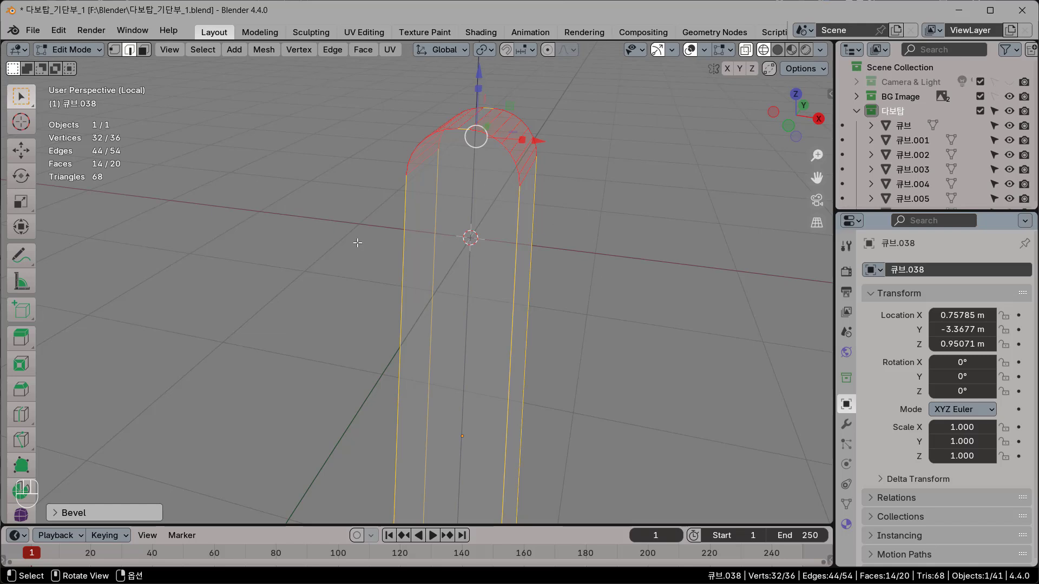
# Step: Return to Object Mode, leave local view, and display the scene in solid shading
pyautogui.press('Tab')
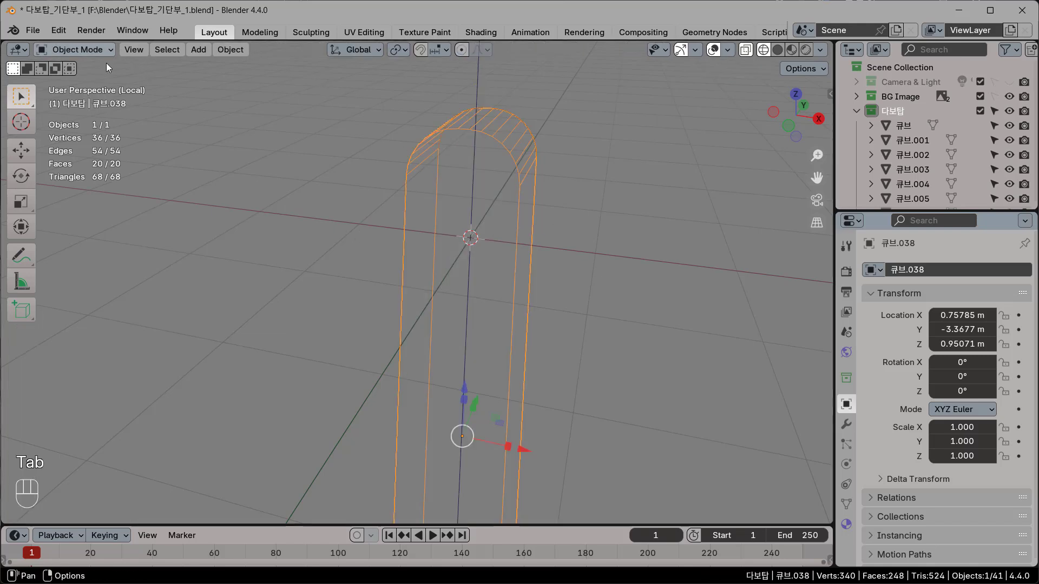
pyautogui.click(226, 51)
pyautogui.moveTo(269, 127)
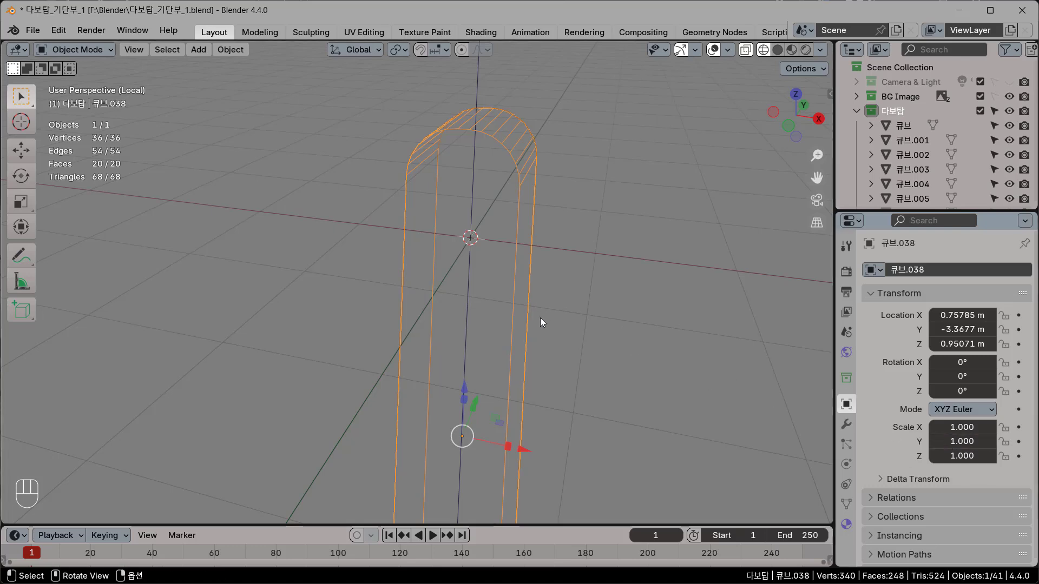
pyautogui.scroll(-1, 547, 322)
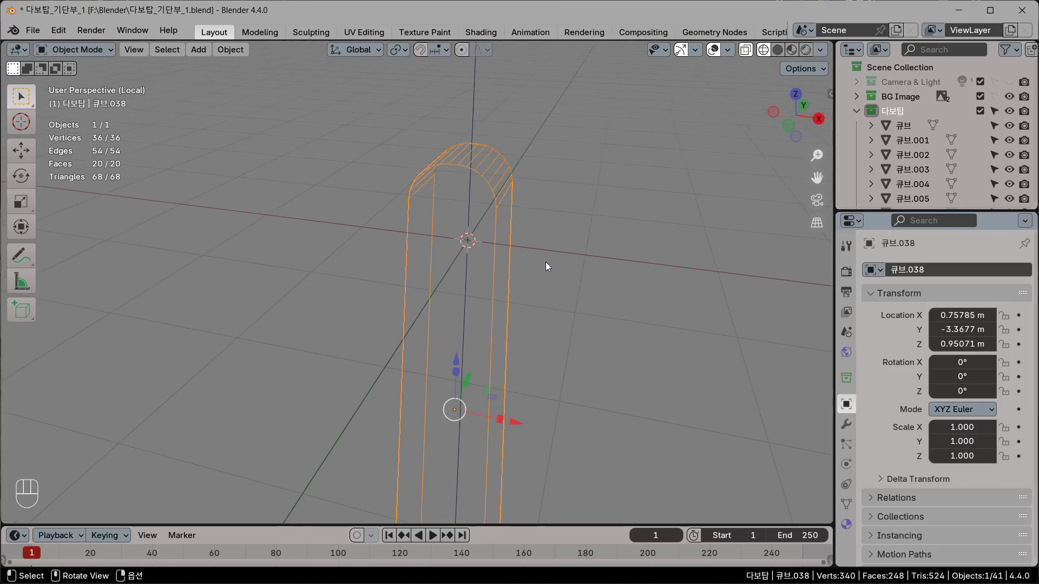
pyautogui.press('KP_Divide')
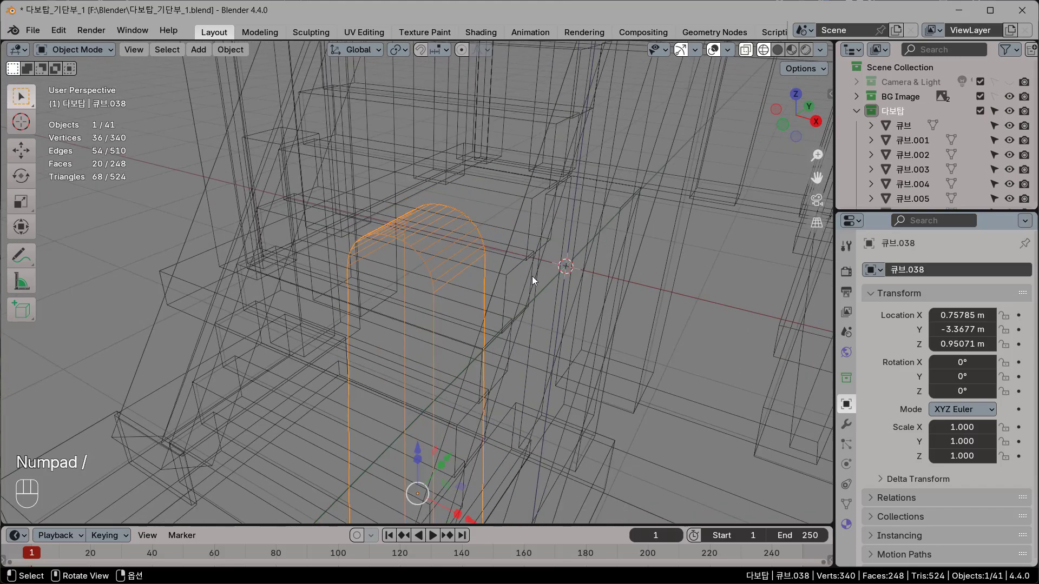
pyautogui.hotkey('shift', 'z')
pyautogui.moveTo(532, 281)
pyautogui.mouseDown(button='middle')
pyautogui.moveTo(523, 307)
pyautogui.moveTo(536, 265)
pyautogui.moveTo(519, 286)
pyautogui.mouseUp(button='middle')
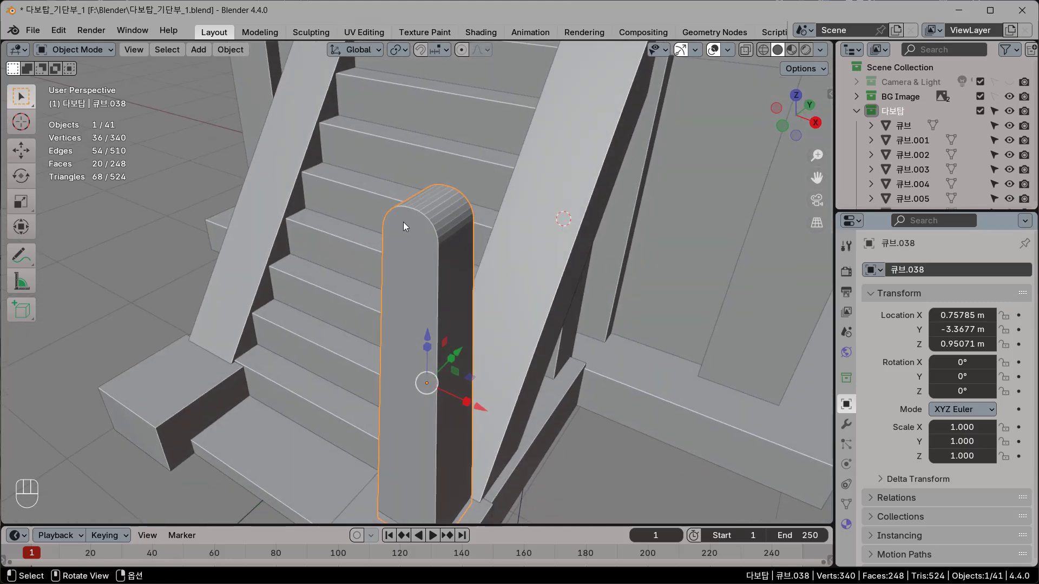
# Step: Apply Shade Auto Smooth to the round-topped post
pyautogui.scroll(3, 437, 226)
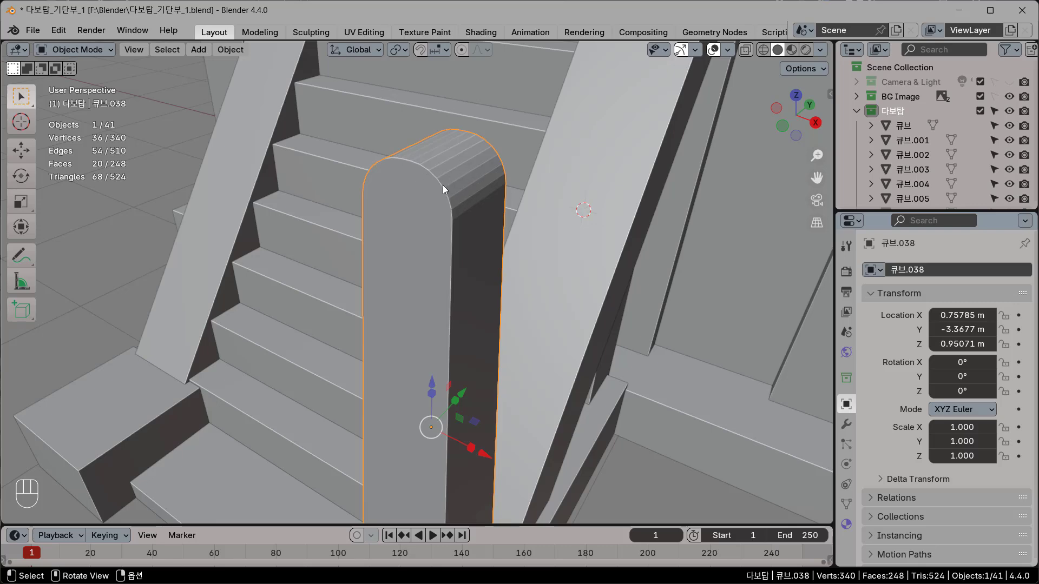
pyautogui.moveTo(443, 185); pyautogui.dragTo(460, 221, button='middle')
pyautogui.scroll(2, 420, 191)
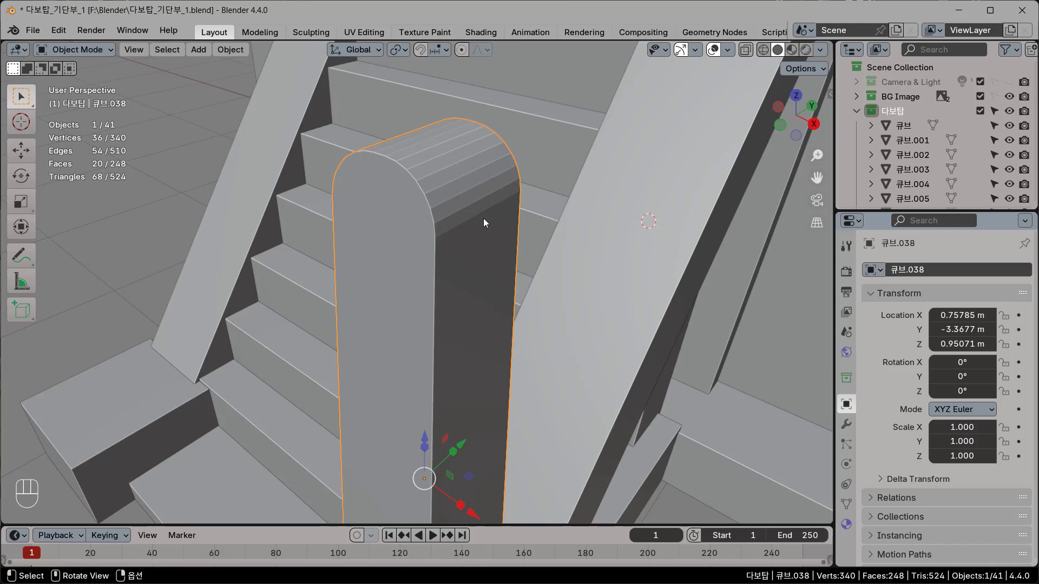
pyautogui.rightClick(504, 157)
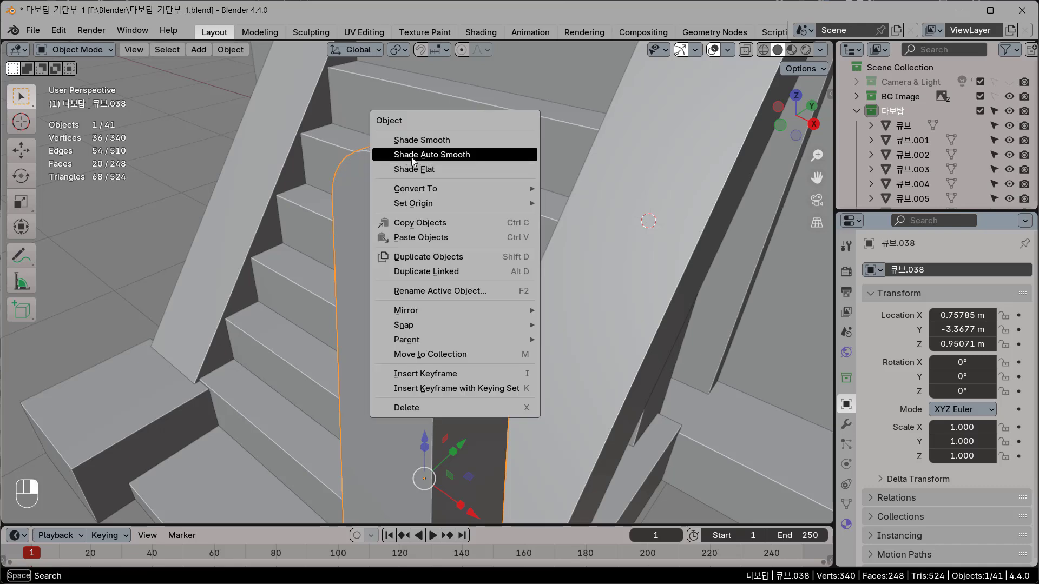
pyautogui.click(454, 157)
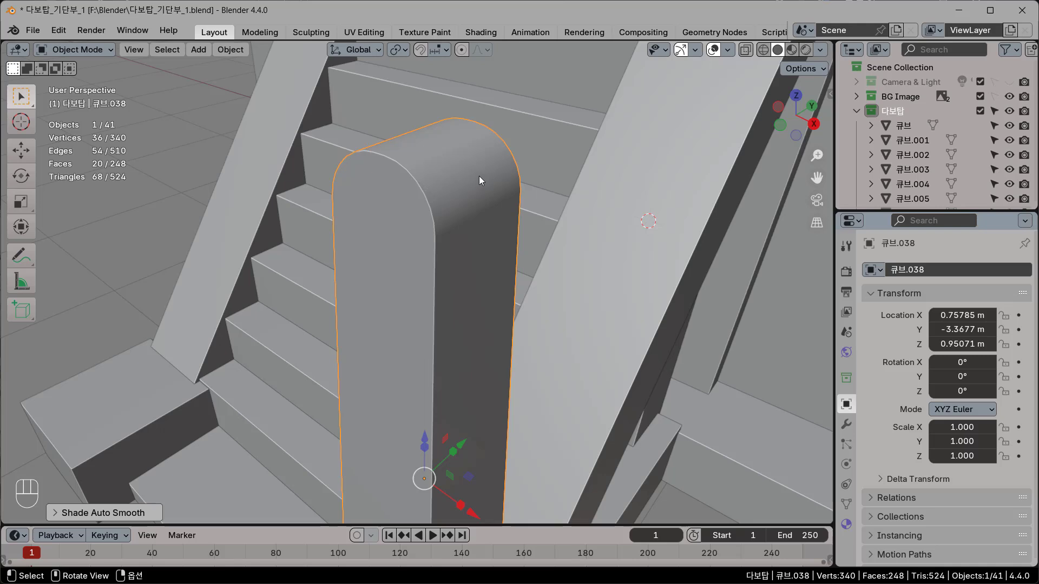
pyautogui.rightClick(489, 154)
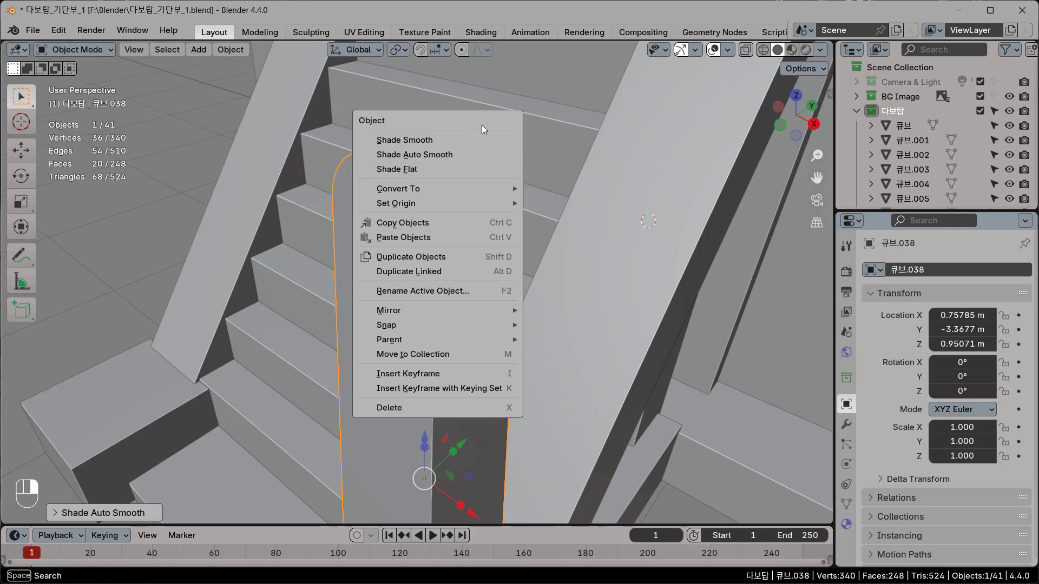
pyautogui.scroll(-3, 531, 302)
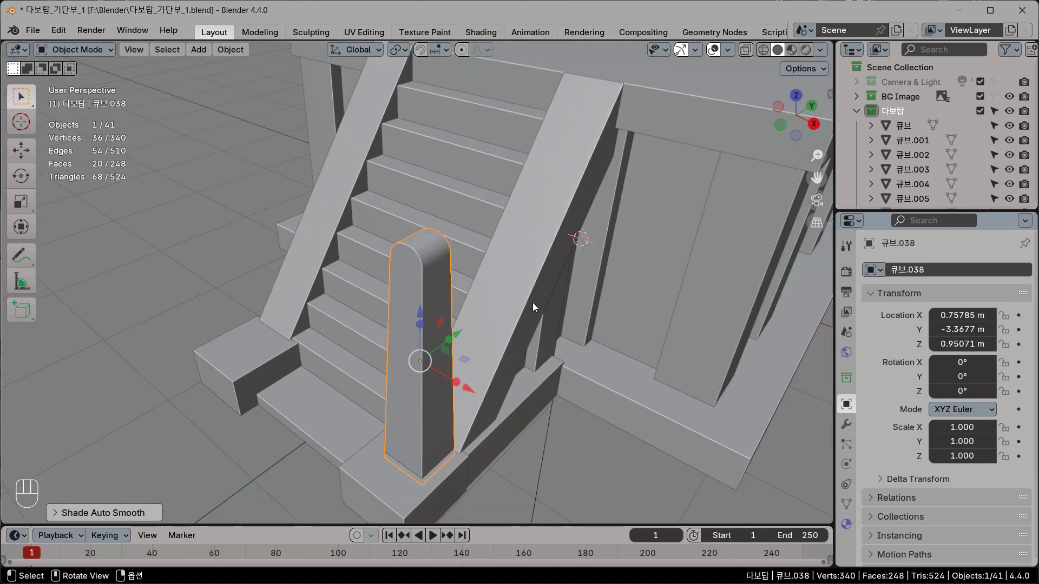
# Step: Duplicate the post in front view along X onto the opposite foundation block, at about X -0.77 m
pyautogui.press('KP_1')
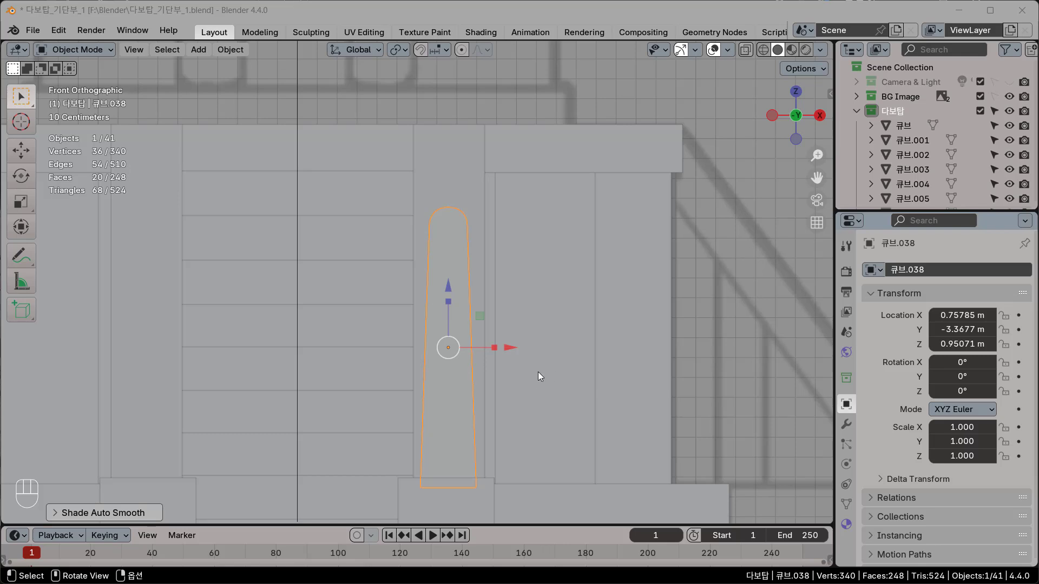
pyautogui.click(543, 358)
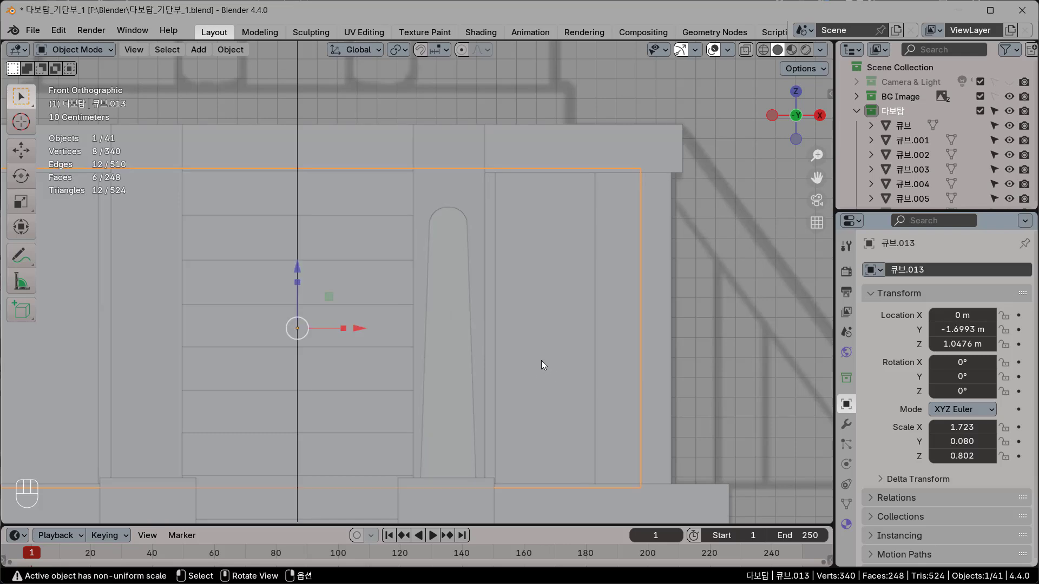
pyautogui.click(472, 356)
pyautogui.hotkey('shift', 'd')
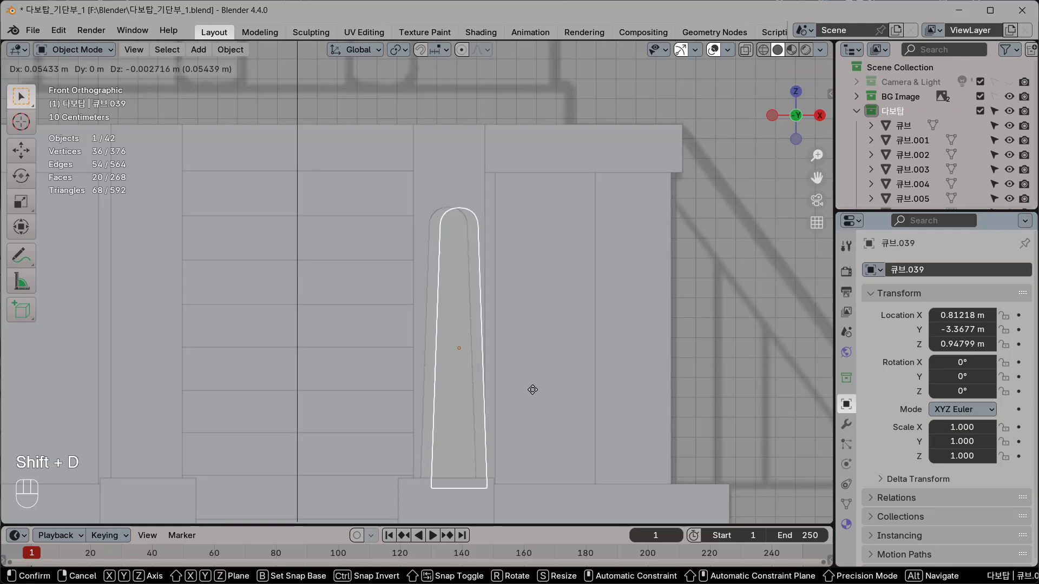
pyautogui.press('x')
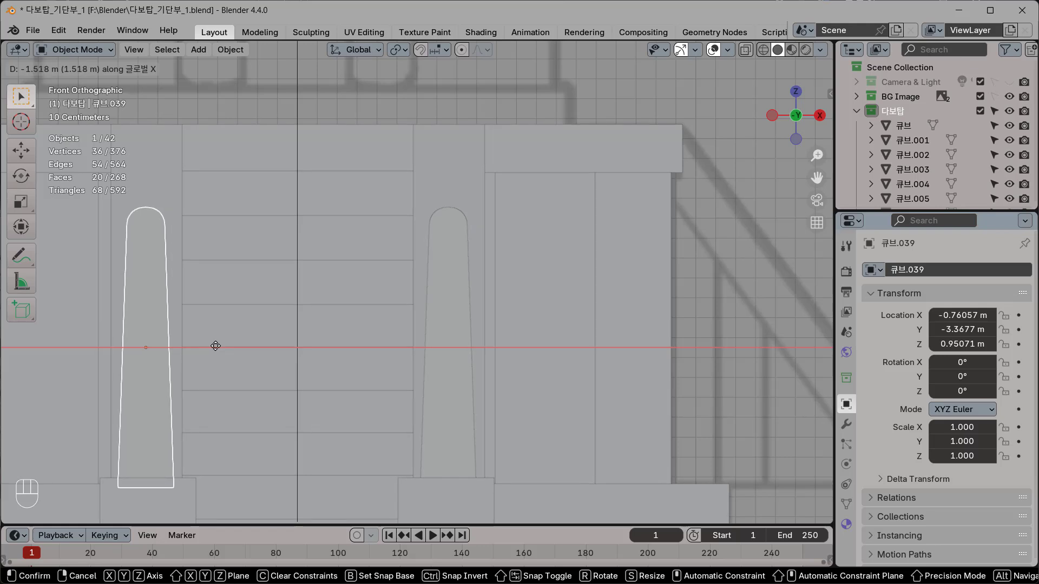
pyautogui.click(215, 347)
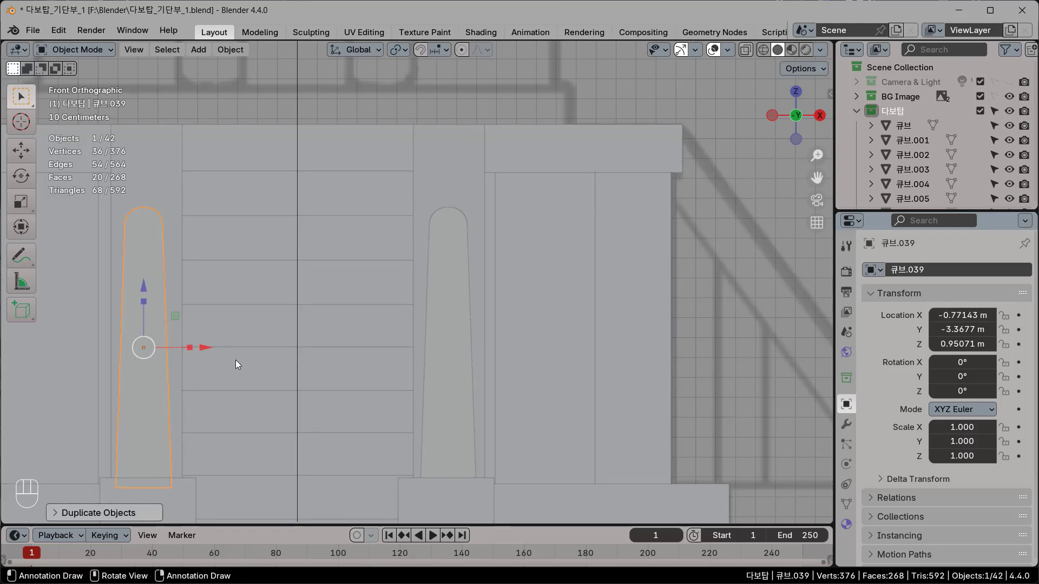
# Step: Nudge the duplicated post along X to about -0.76 m, checking it against the front drawing in wireframe
pyautogui.hotkey('shift', 'z')
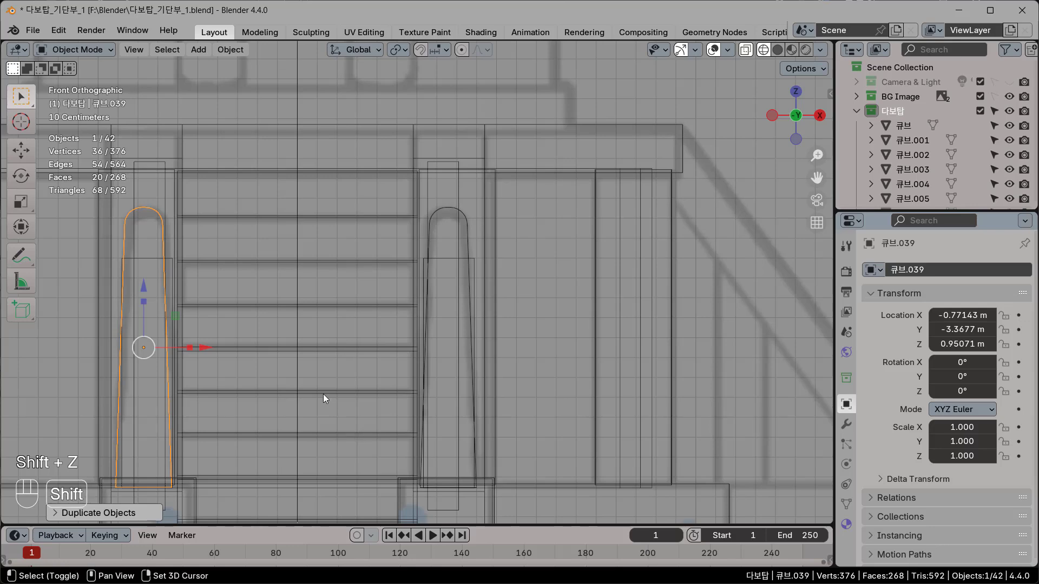
pyautogui.keyDown('shift'); pyautogui.moveTo(324, 396); pyautogui.dragTo(519, 373, button='middle'); pyautogui.keyUp('shift')
pyautogui.moveTo(403, 323); pyautogui.dragTo(405, 324)
pyautogui.scroll(-2, 478, 332)
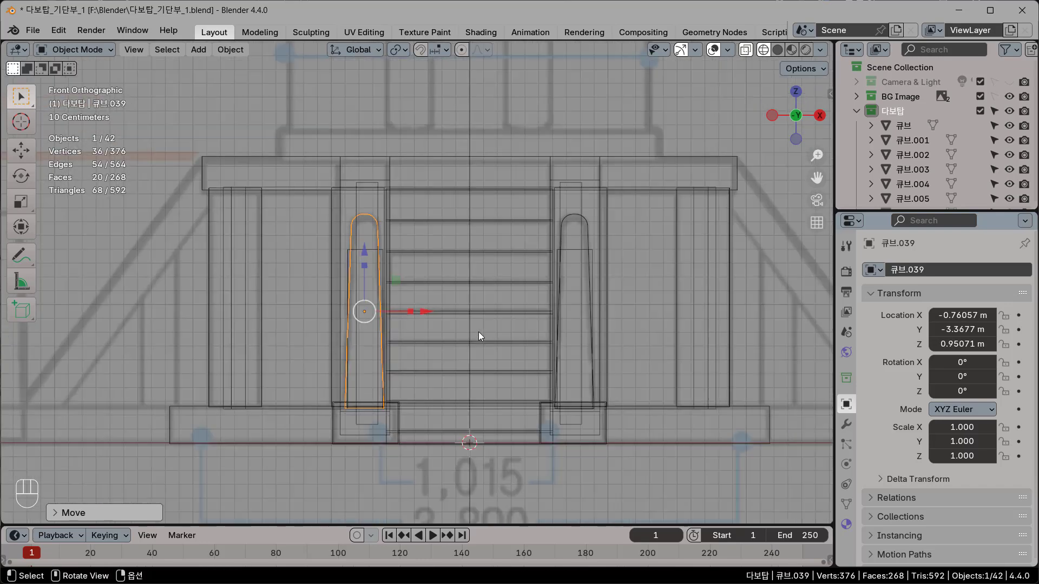
# Step: Restore solid shading in a perspective view of the whole base and clear the selection
pyautogui.scroll(-2, 479, 336)
pyautogui.moveTo(628, 287); pyautogui.dragTo(540, 316, button='middle')
pyautogui.hotkey('shift', 'z')
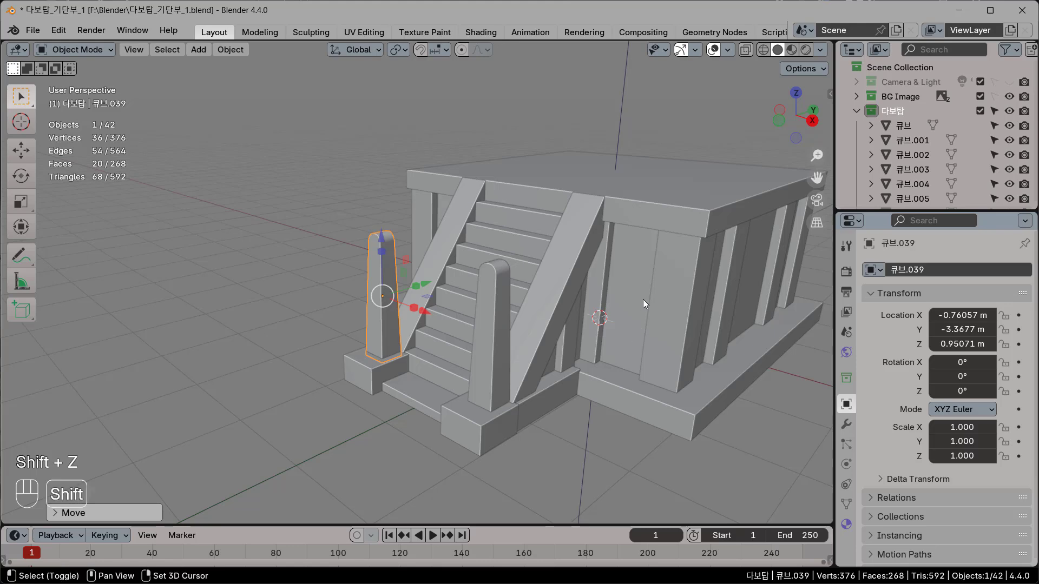
pyautogui.keyDown('shift'); pyautogui.moveTo(643, 300); pyautogui.dragTo(514, 346, button='middle'); pyautogui.keyUp('shift')
pyautogui.click(600, 418)
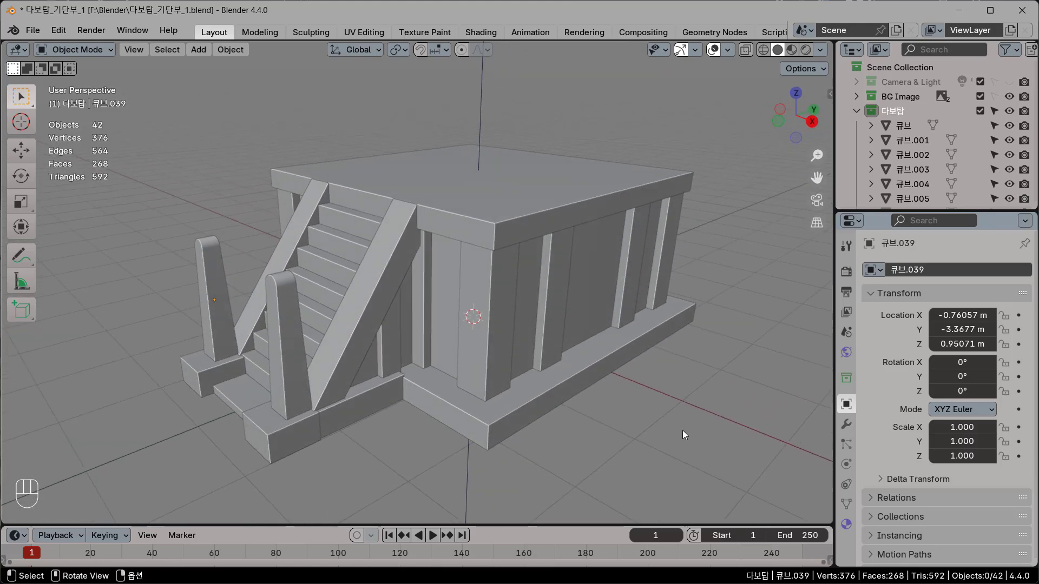